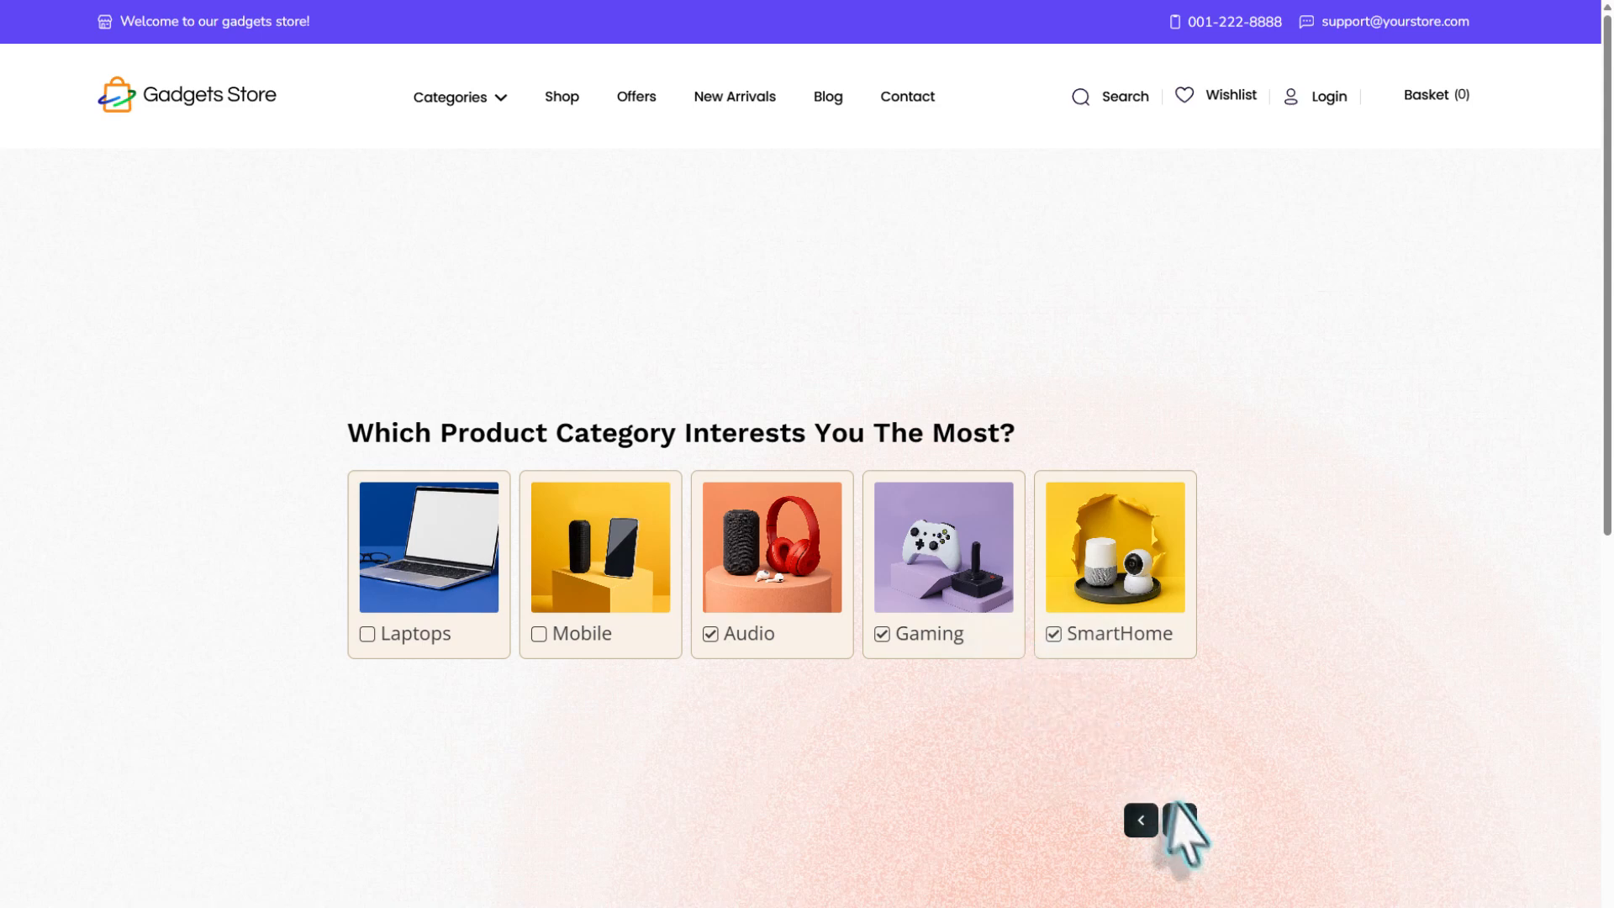
# Advance the store survey past the product category question and submit it with the comment "sample".
pyautogui.click(1179, 809)
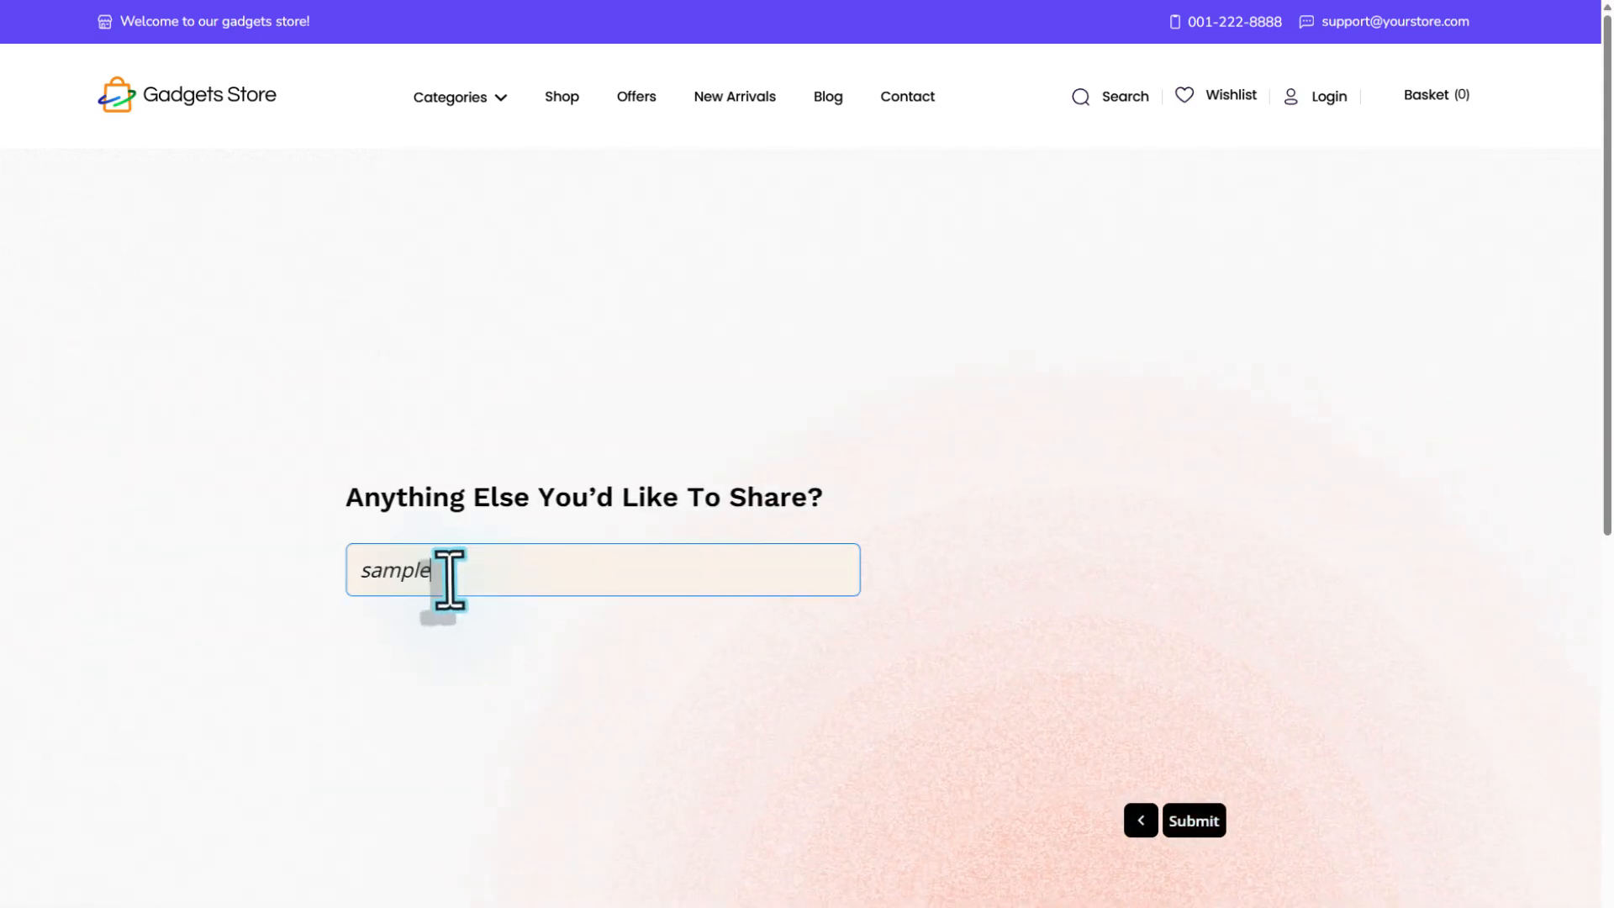
pyautogui.click(1194, 820)
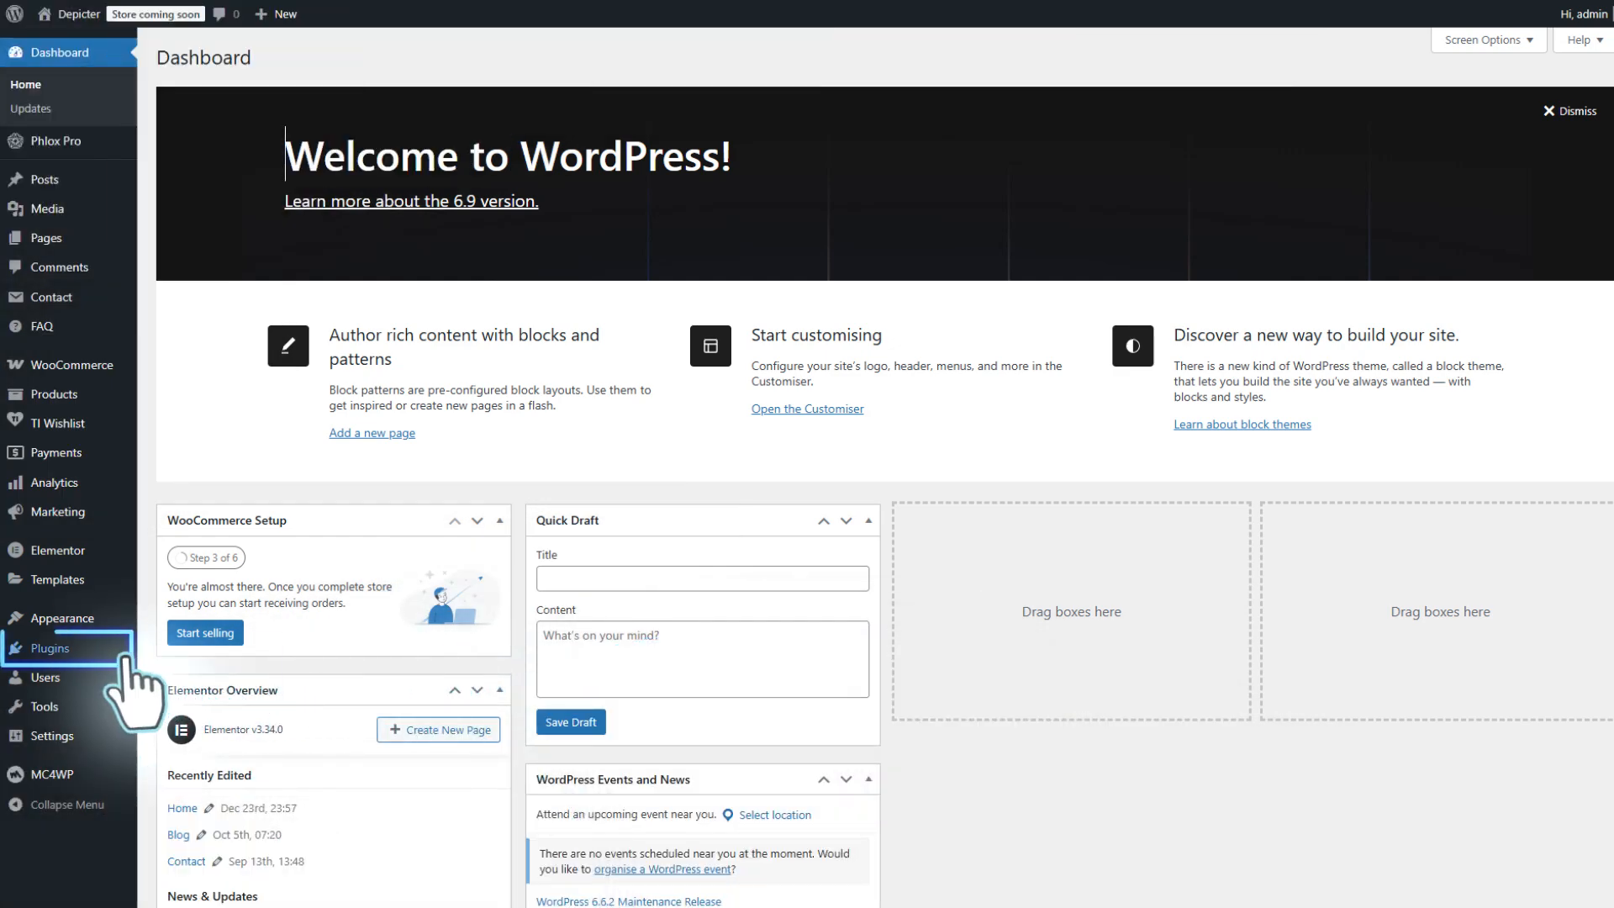
# Search the plugin directory for "depicter", and install and activate the Depicter — Popup & Slider Builder plugin.
pyautogui.moveTo(120, 653)
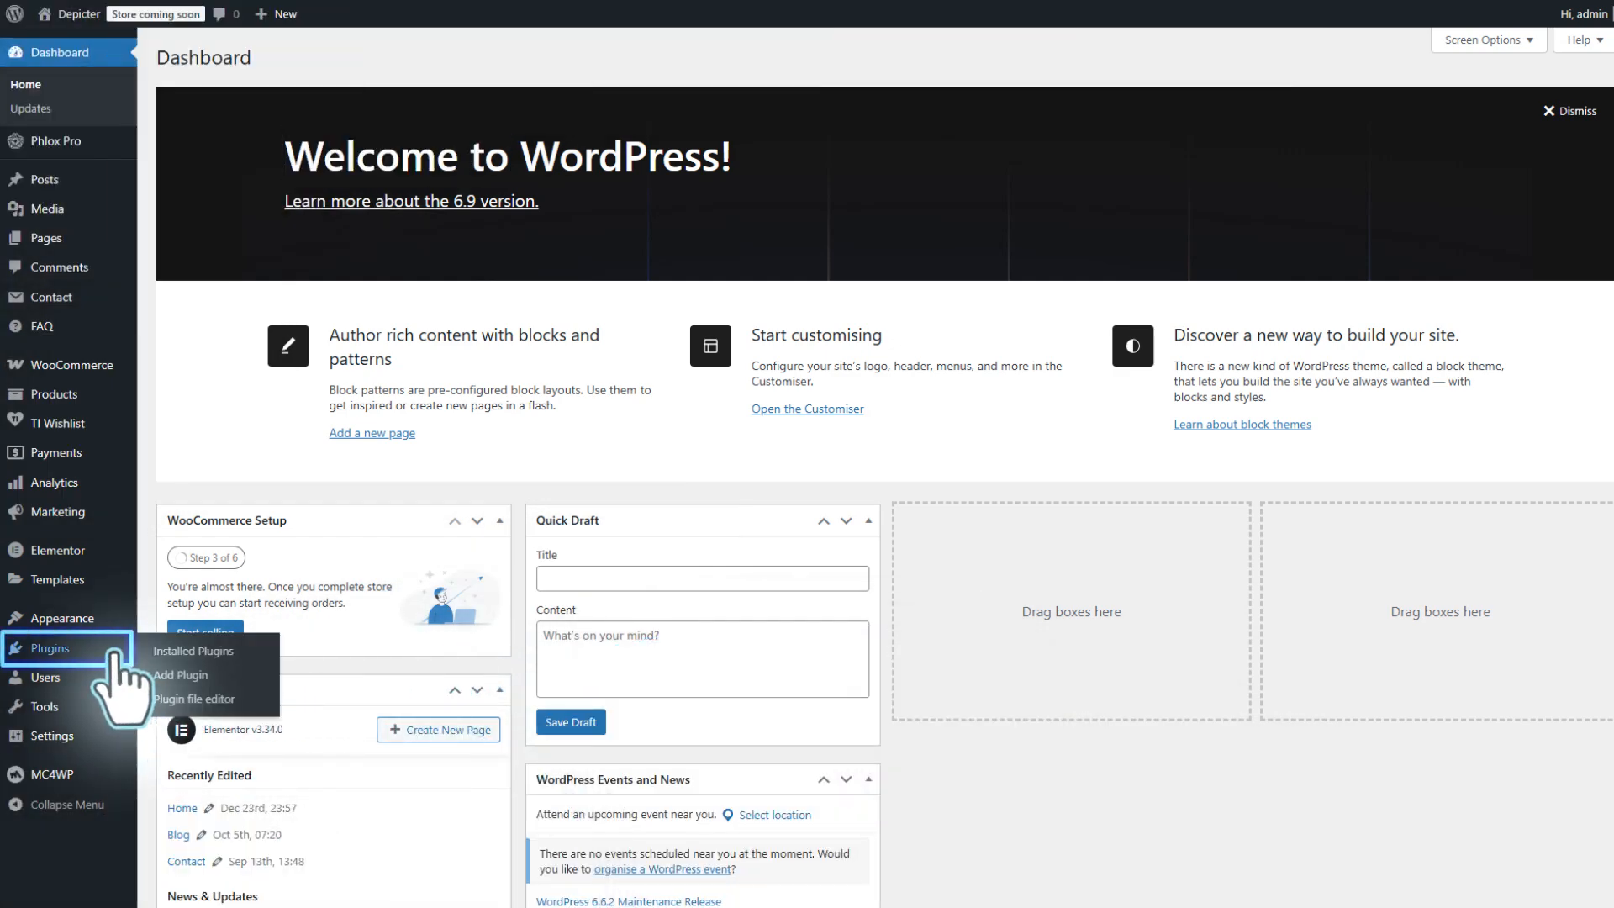
pyautogui.click(180, 675)
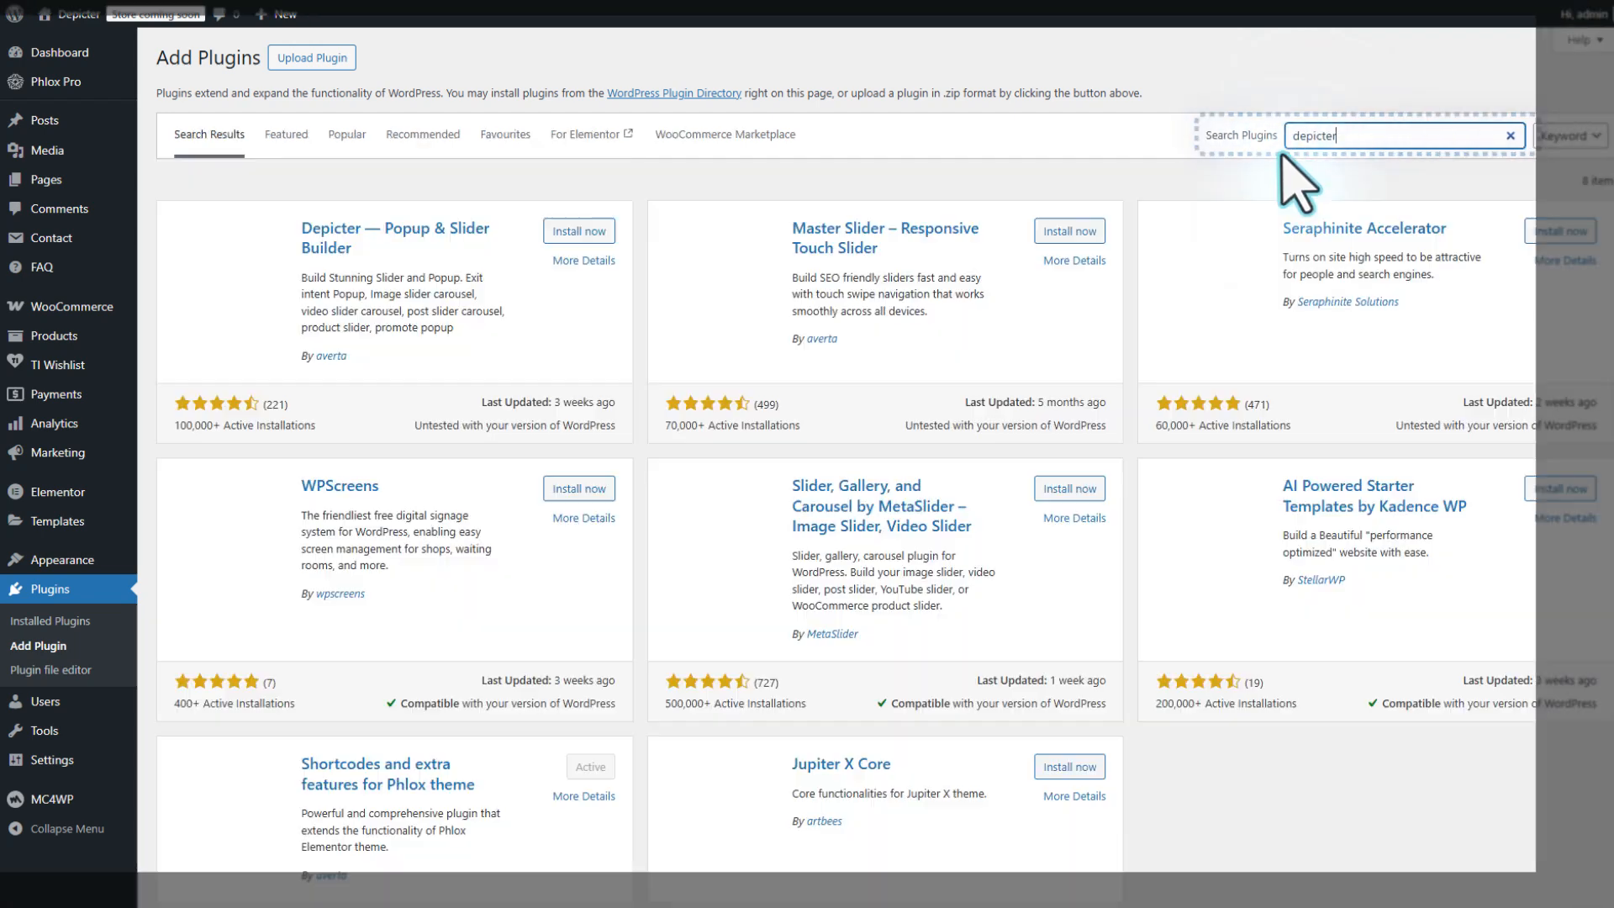
pyautogui.click(576, 231)
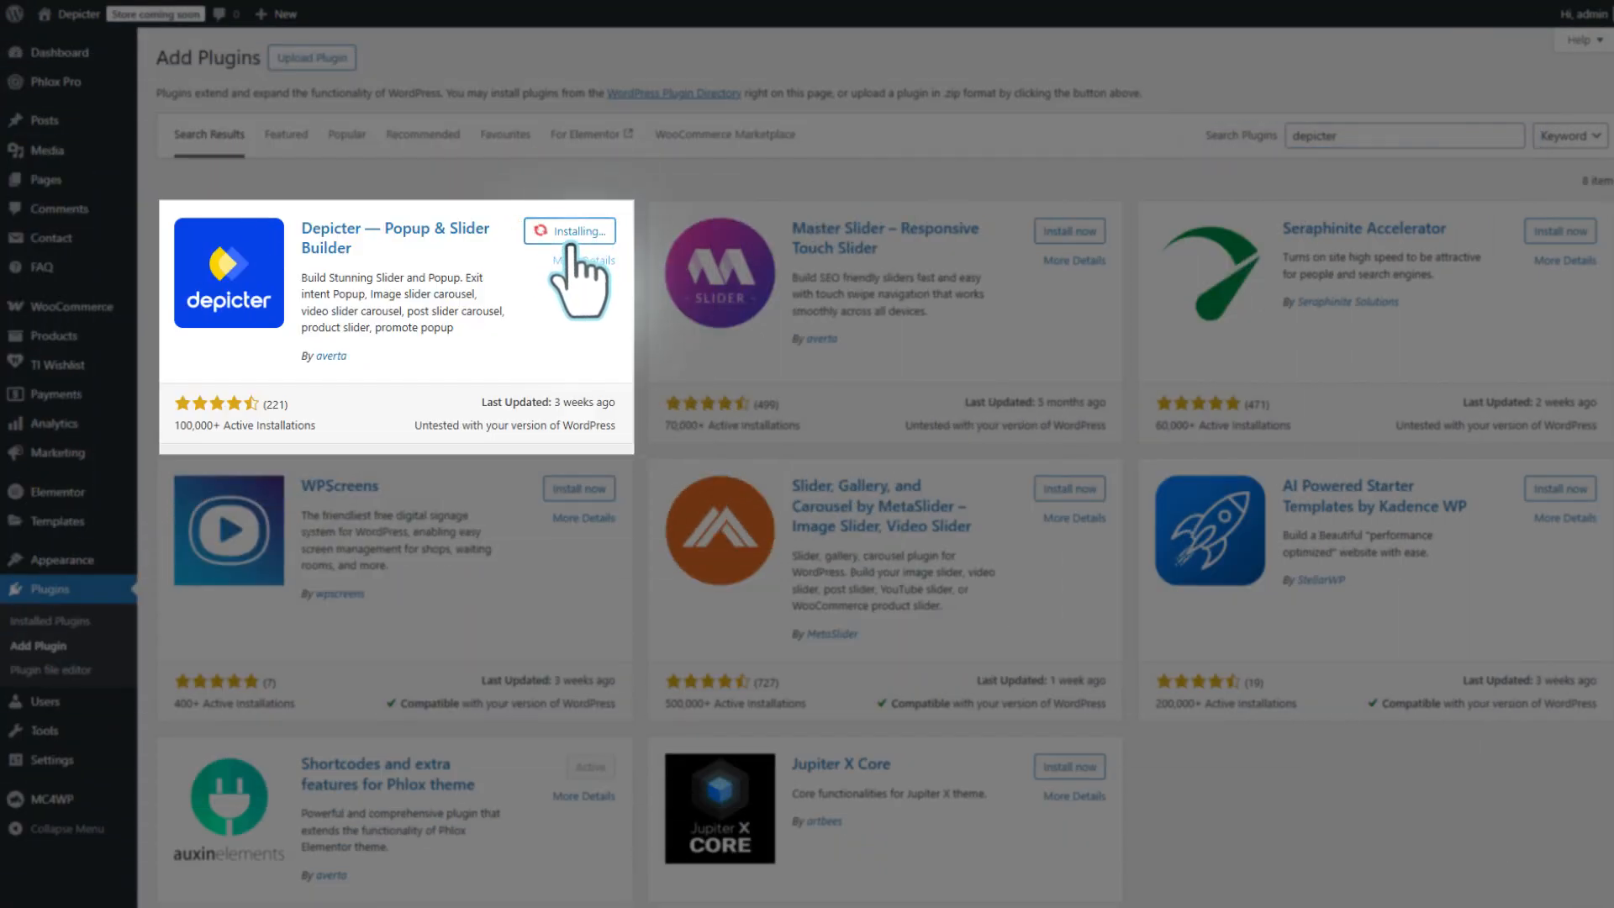
pyautogui.click(574, 232)
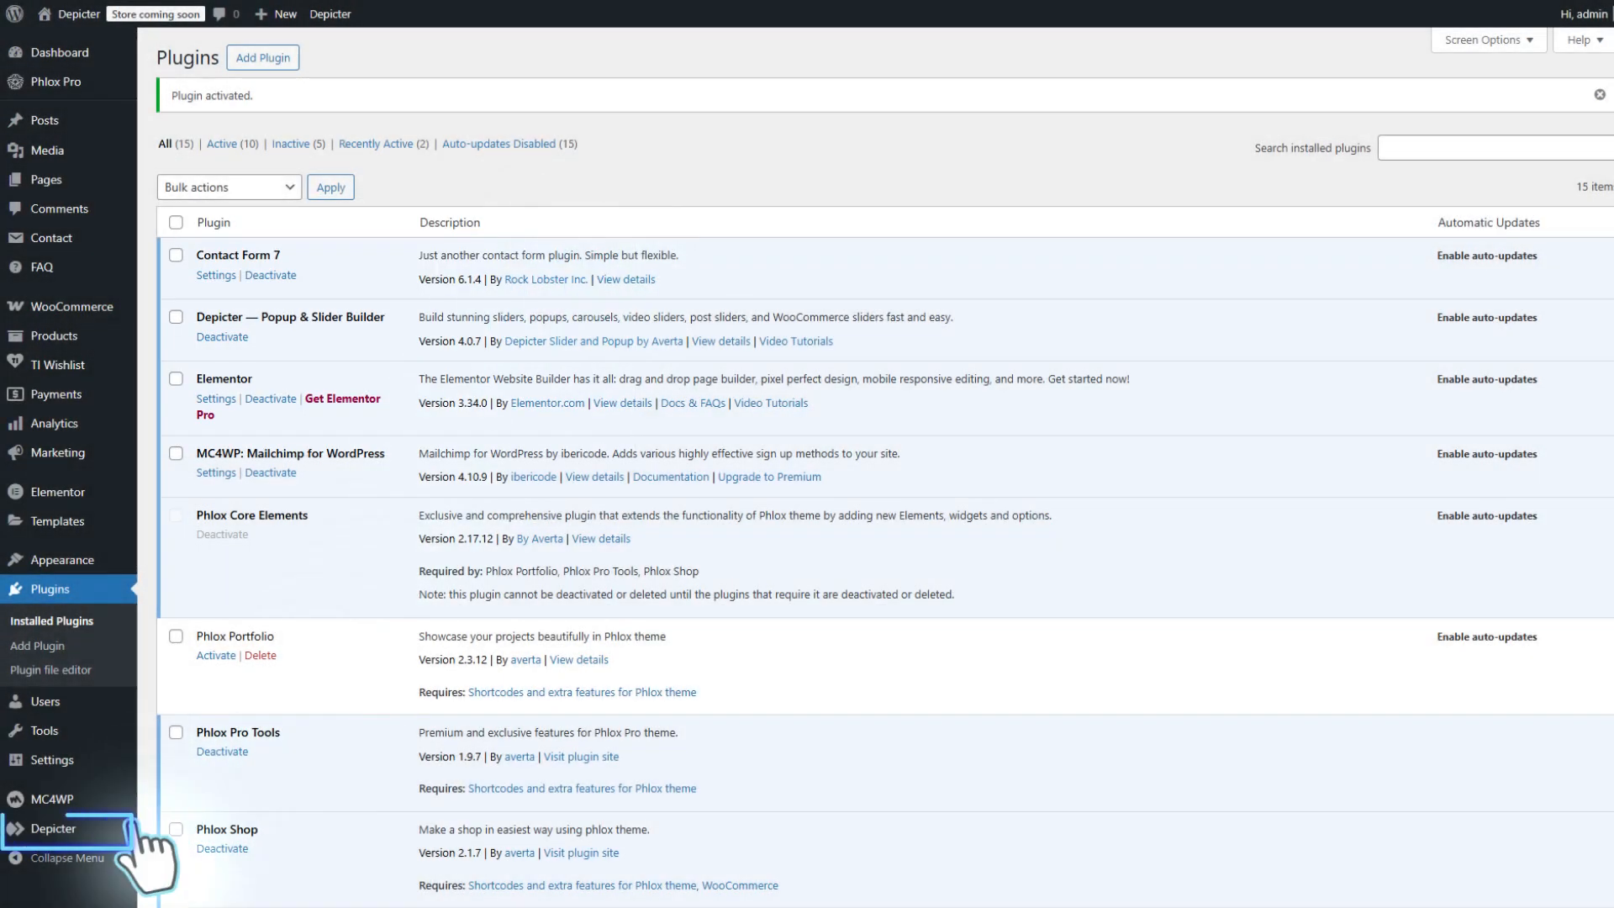
# Create a Depicter project from the Product Research Survey template in the Survey category.
pyautogui.click(87, 831)
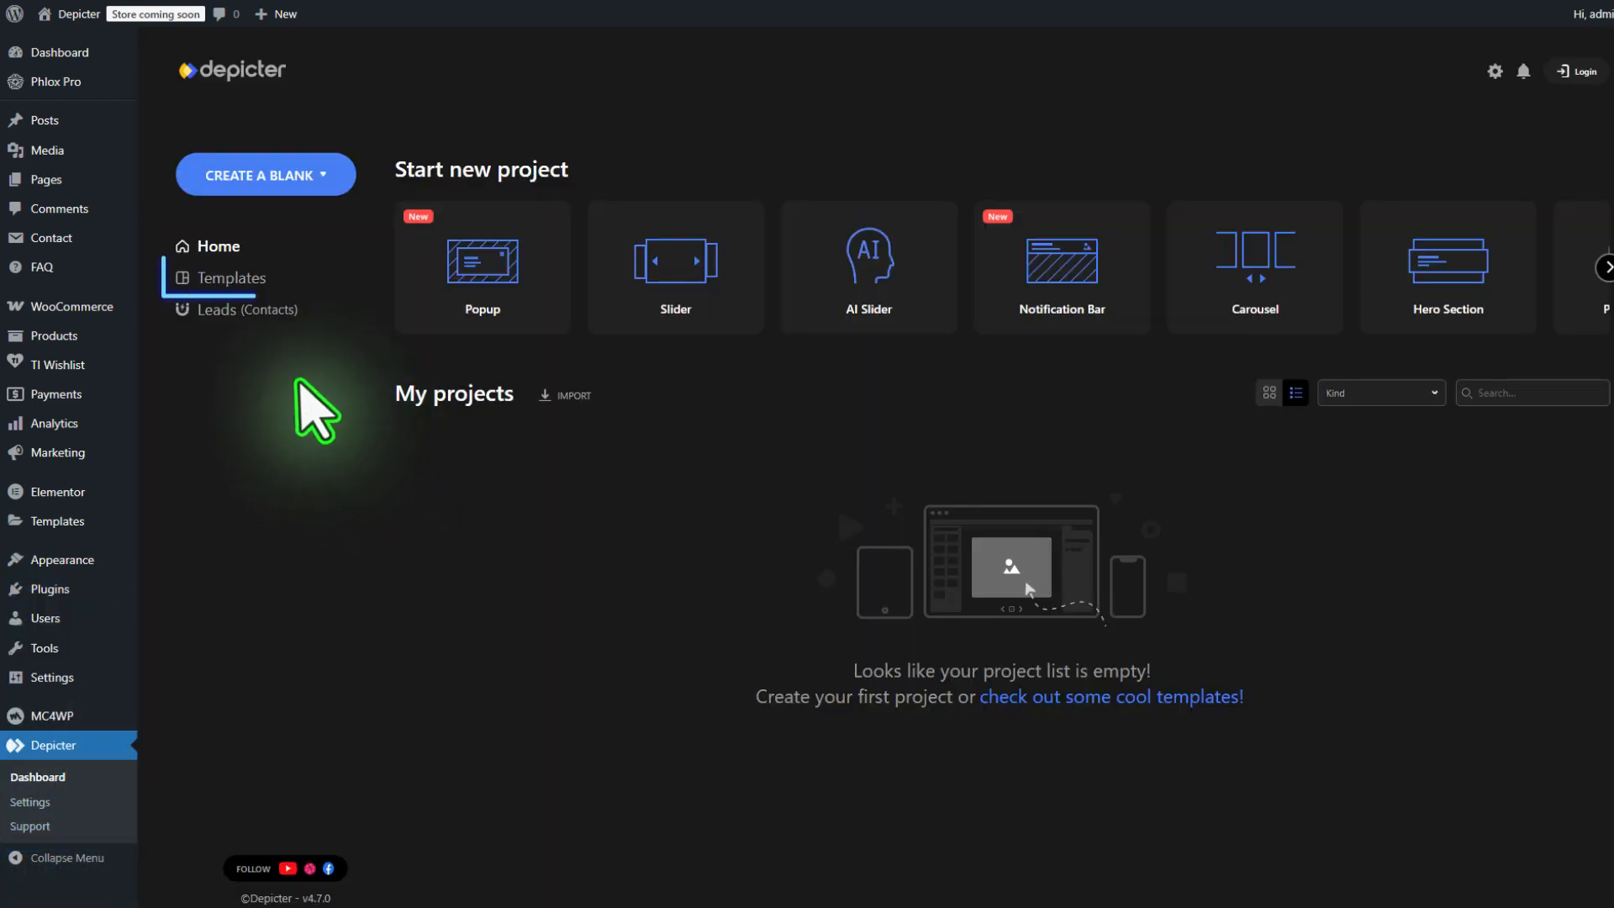
pyautogui.click(225, 278)
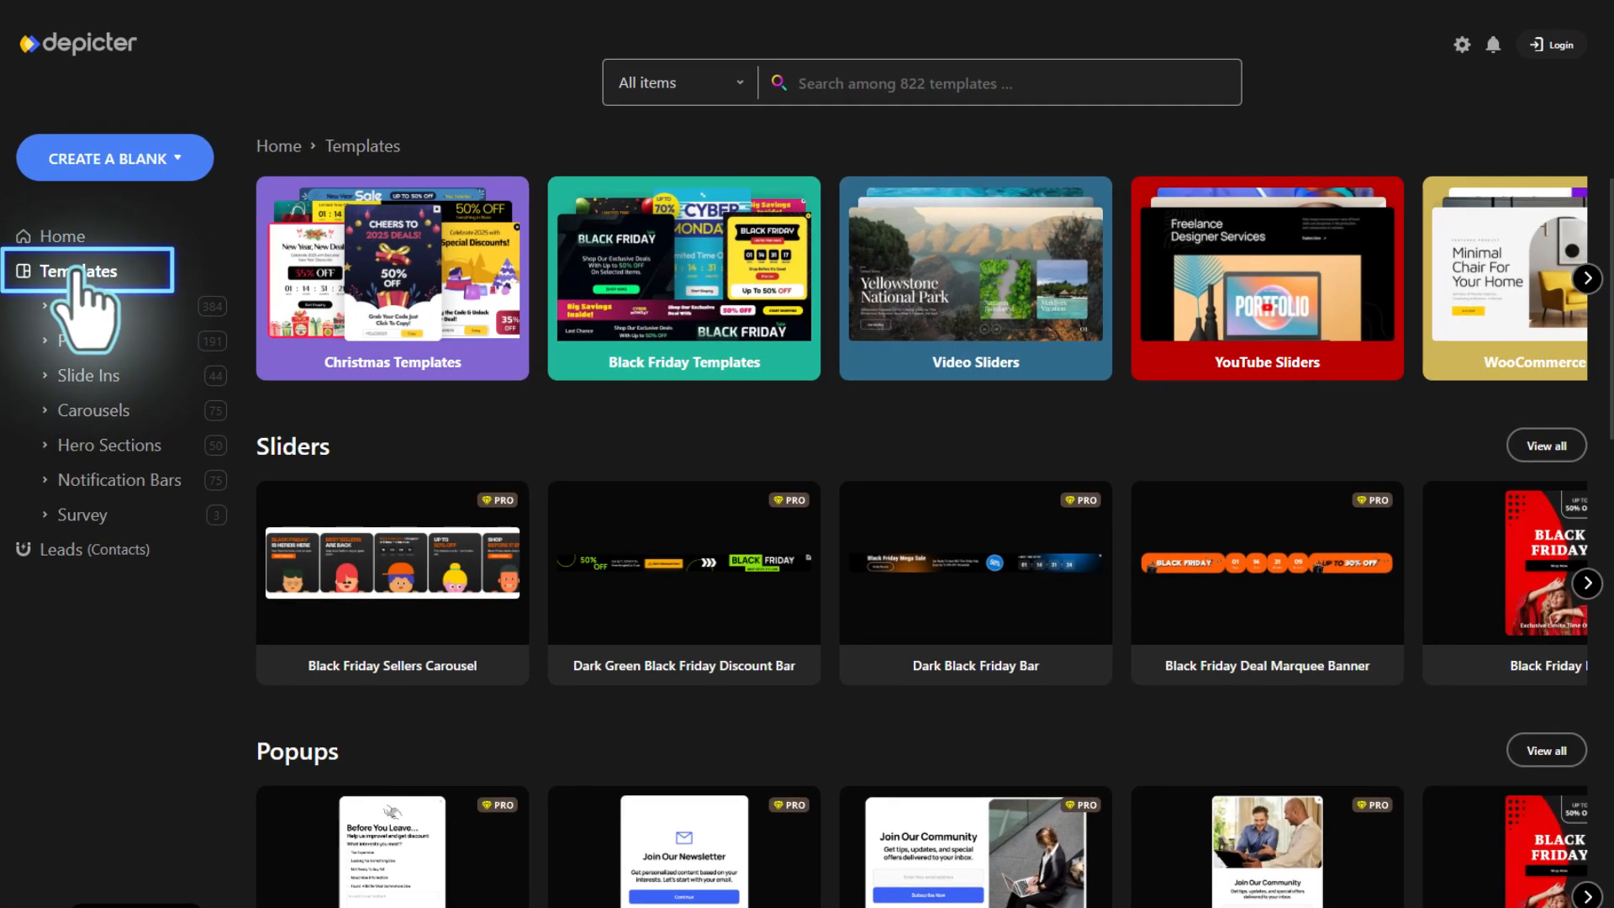
pyautogui.click(88, 513)
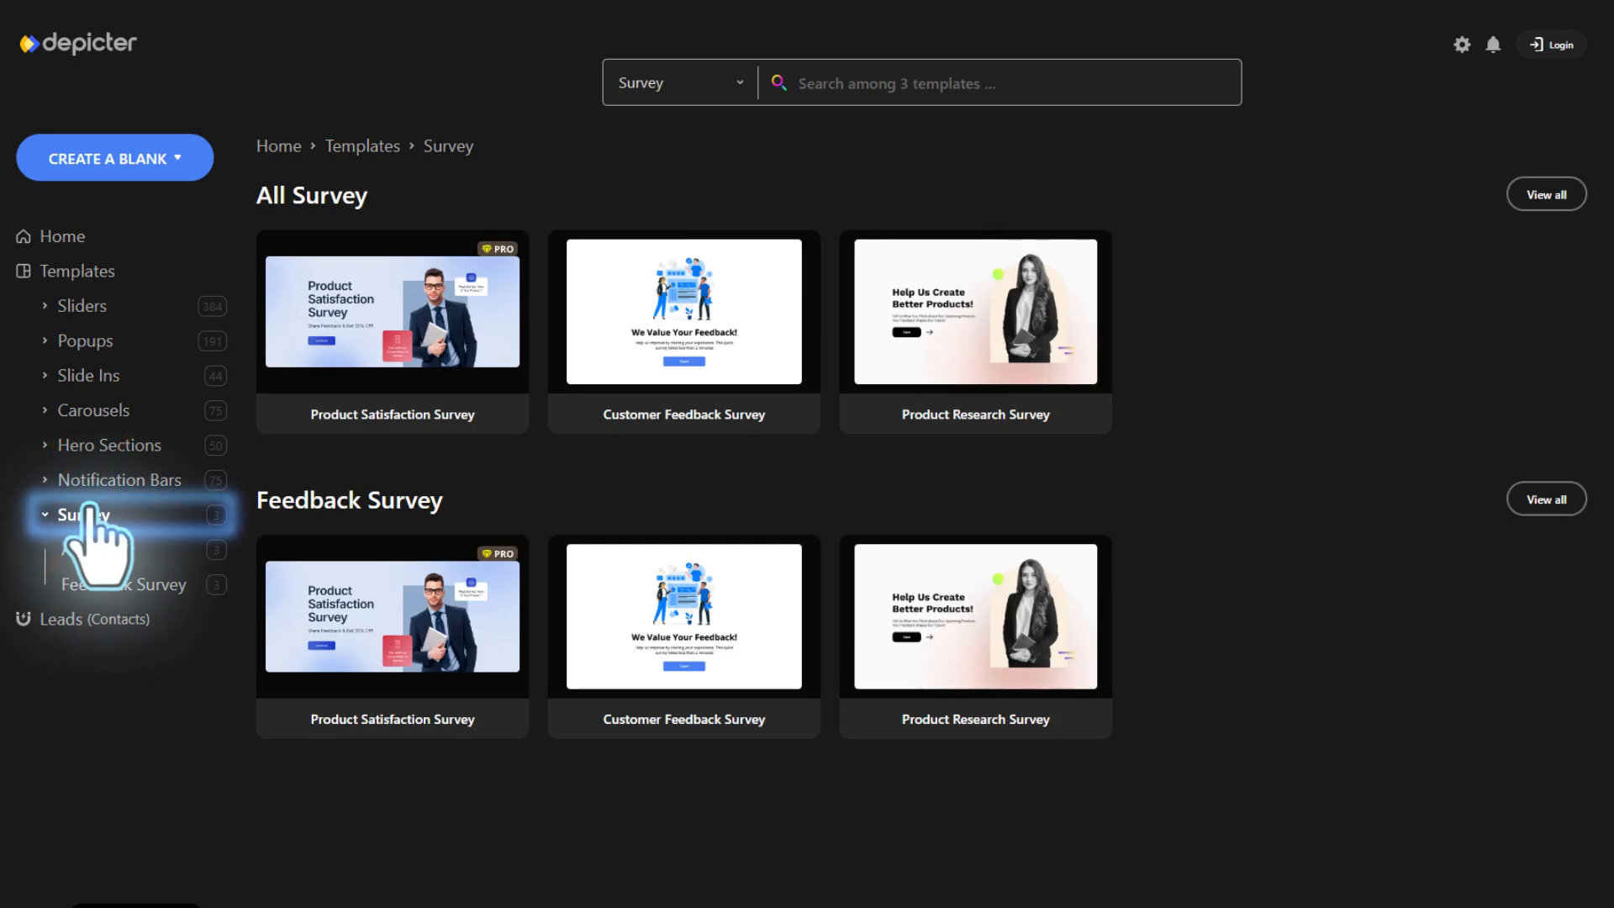
pyautogui.click(998, 312)
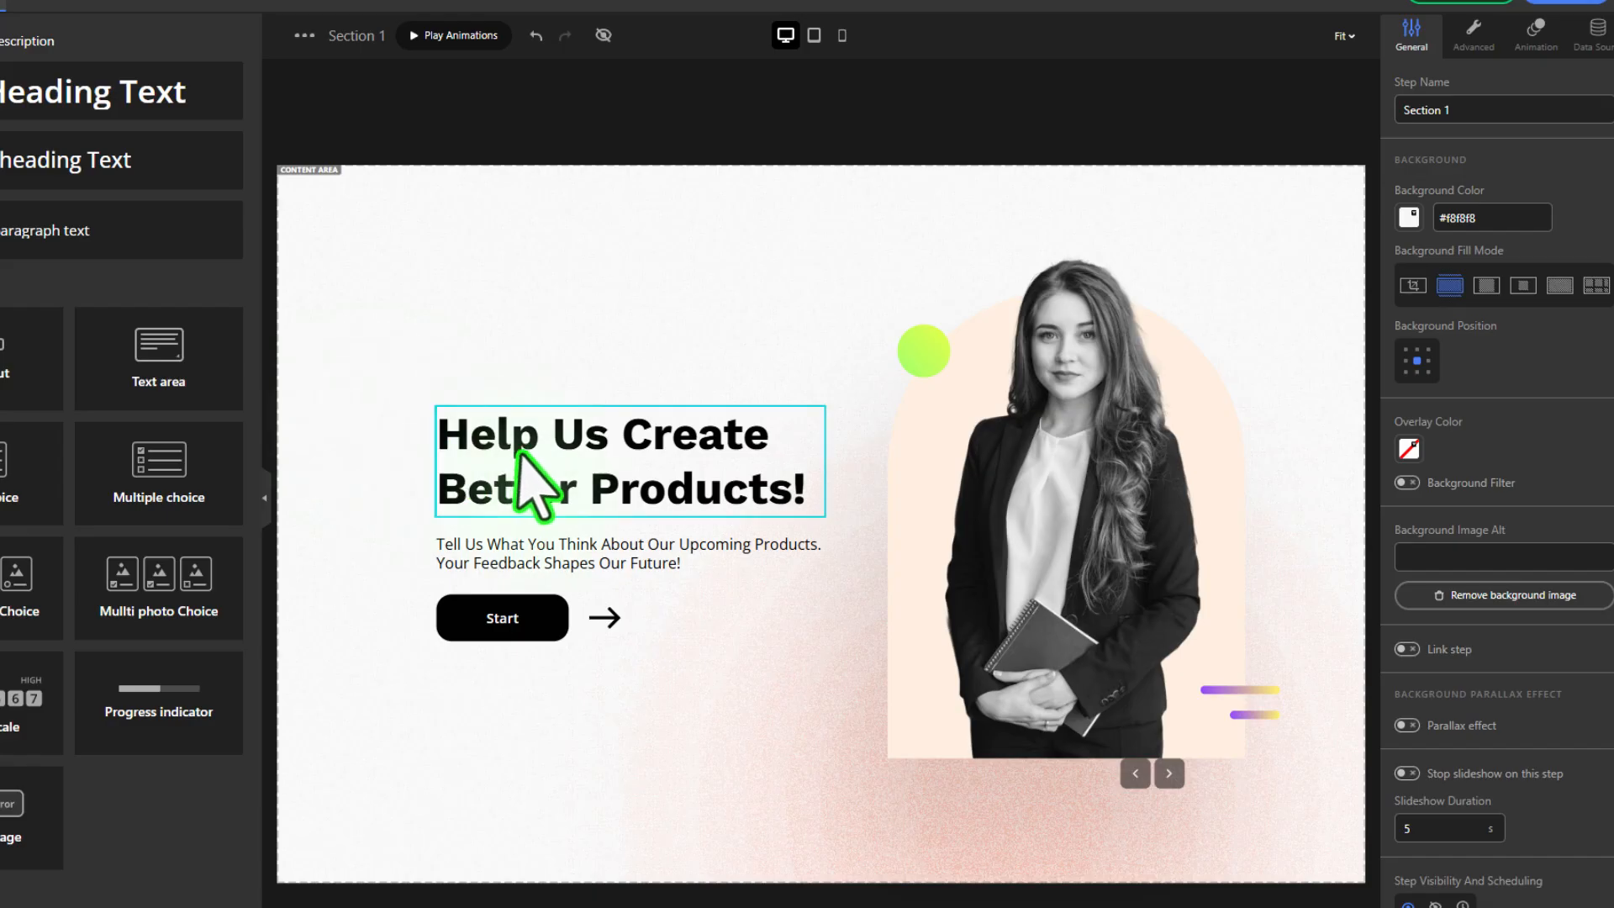
# Replace the first slide's heading with "Thank You For Choosing Our Store", widen it to 582 px and set its font size to 54 px.
pyautogui.click(529, 483)
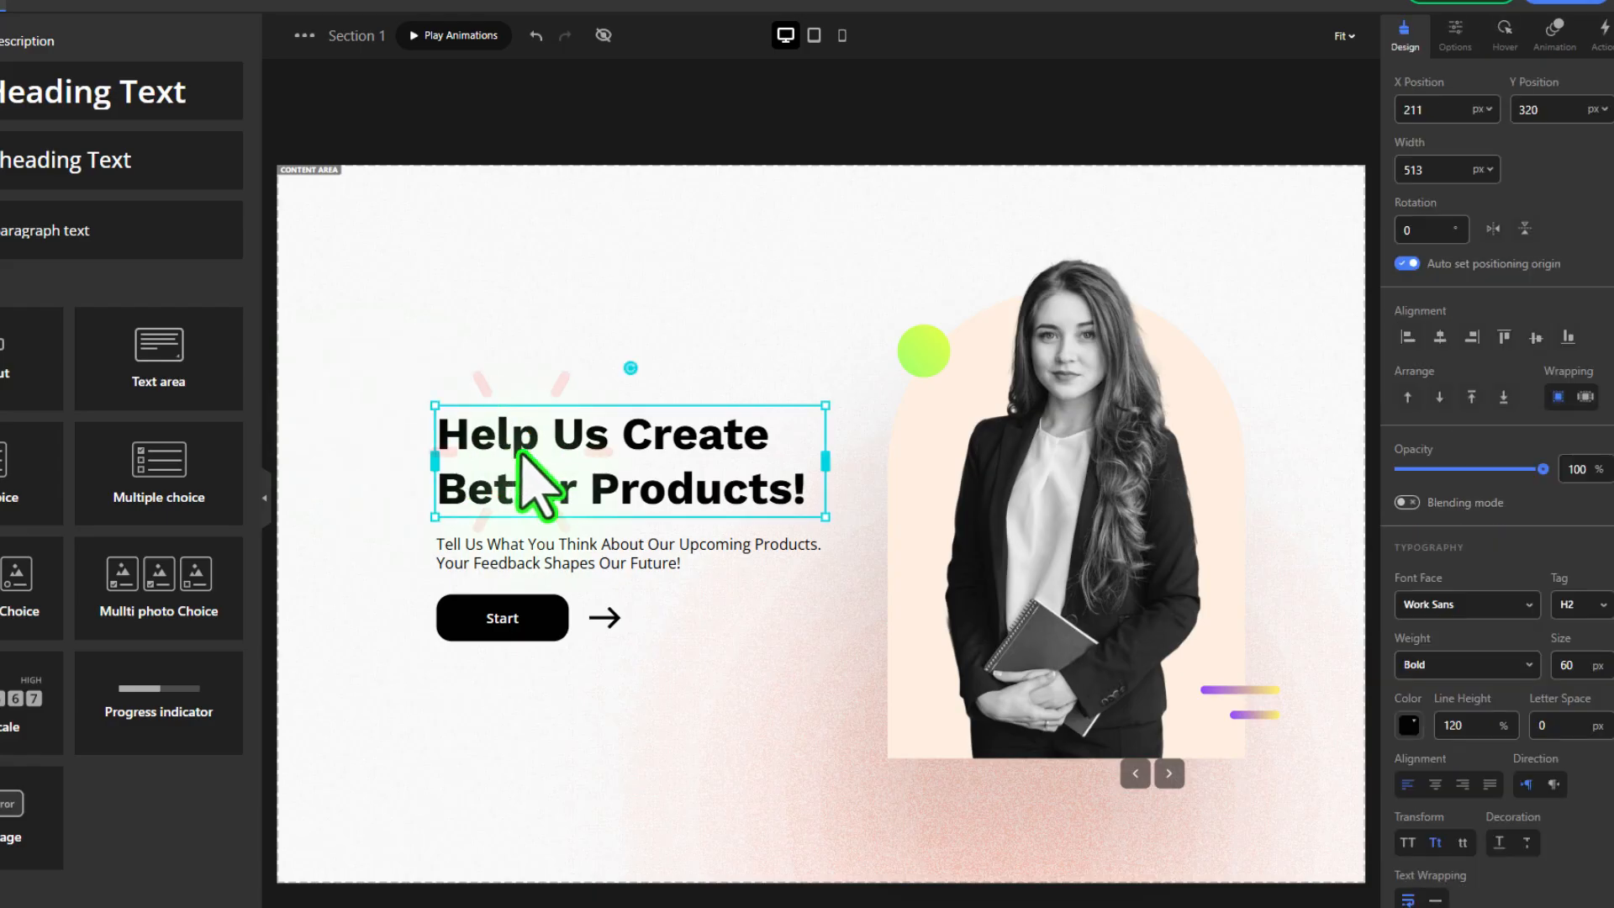
pyautogui.hotkey('ctrl', 'a')
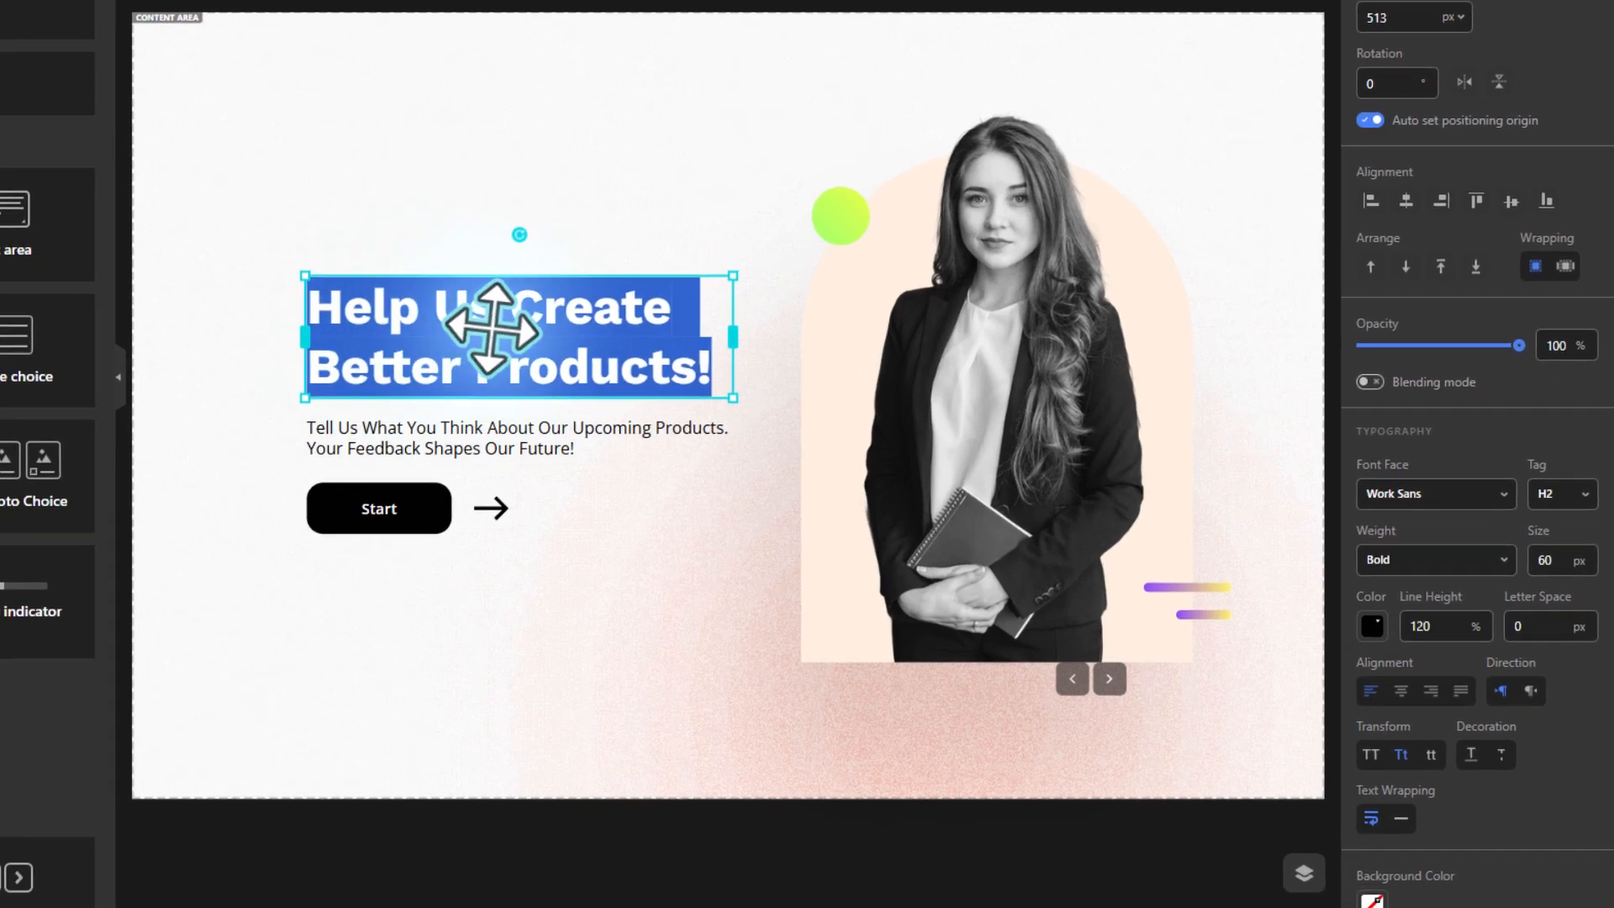
pyautogui.write('Thank You For Choosing Our Store')
pyautogui.click(826, 483)
pyautogui.moveTo(733, 363); pyautogui.dragTo(792, 364)
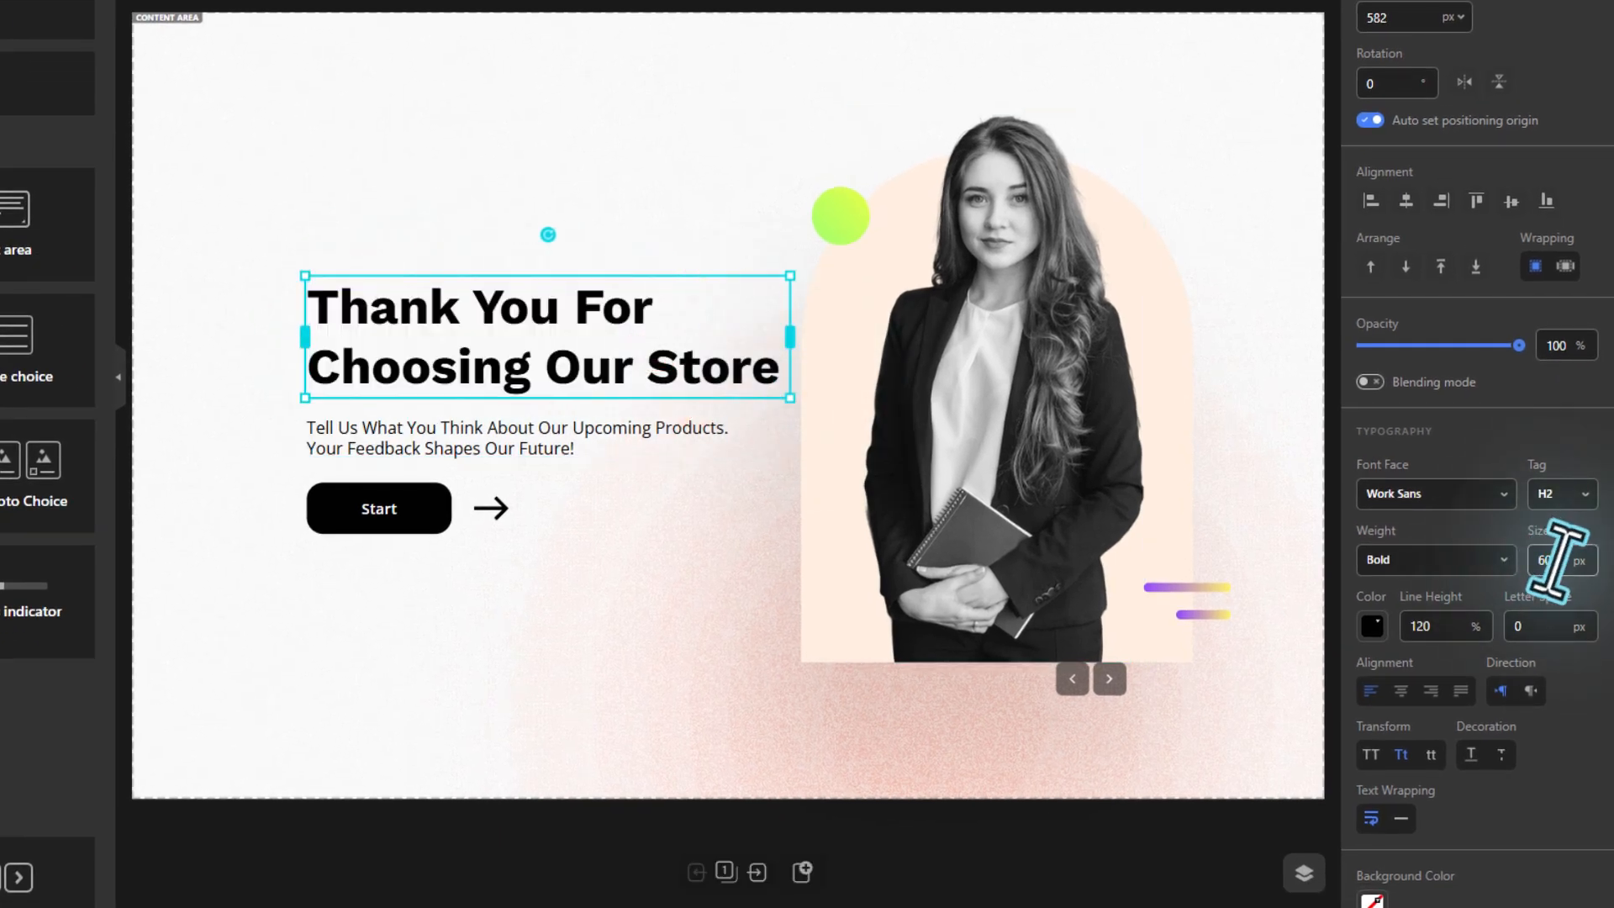
pyautogui.moveTo(1556, 561); pyautogui.dragTo(1518, 559)
pyautogui.write('54')
# Replace the subtitle with "Help Us Improve By Sharing Your Post-Purchase Experience. Quick, Simple, And Valuable!", widen it to 582 px and nudge it up.
pyautogui.click(669, 438)
pyautogui.hotkey('ctrl', 'a')
pyautogui.write('Help Us Improve By Sharing Your Post-Purchase Experience. Quick, Simple, And Valuable!')
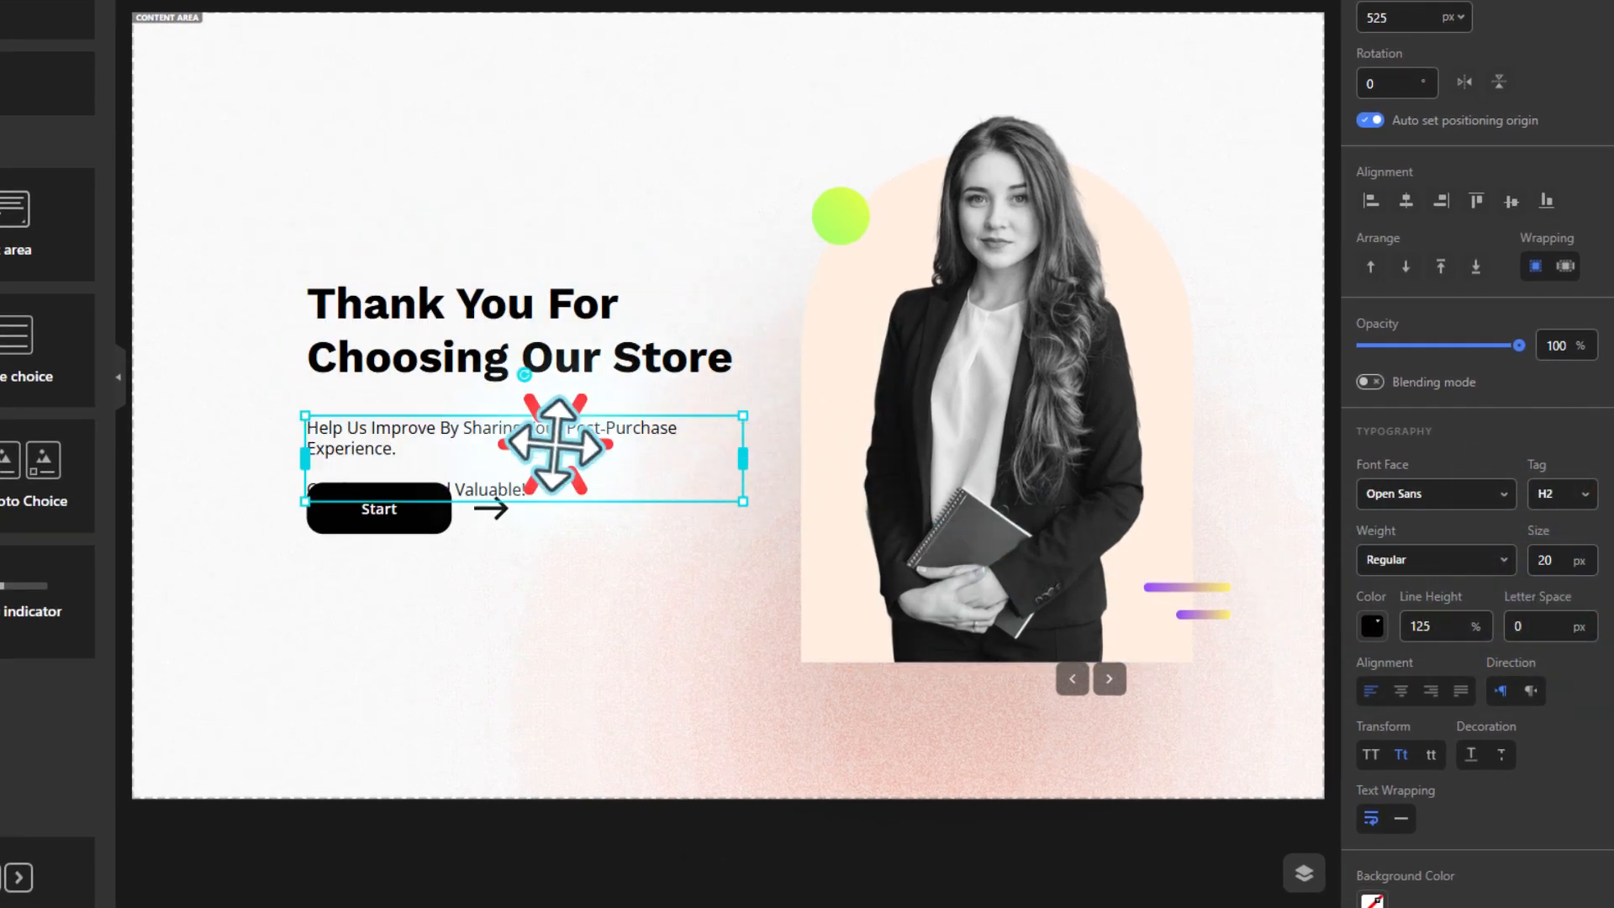
pyautogui.moveTo(744, 438); pyautogui.dragTo(806, 454)
pyautogui.press('Up')
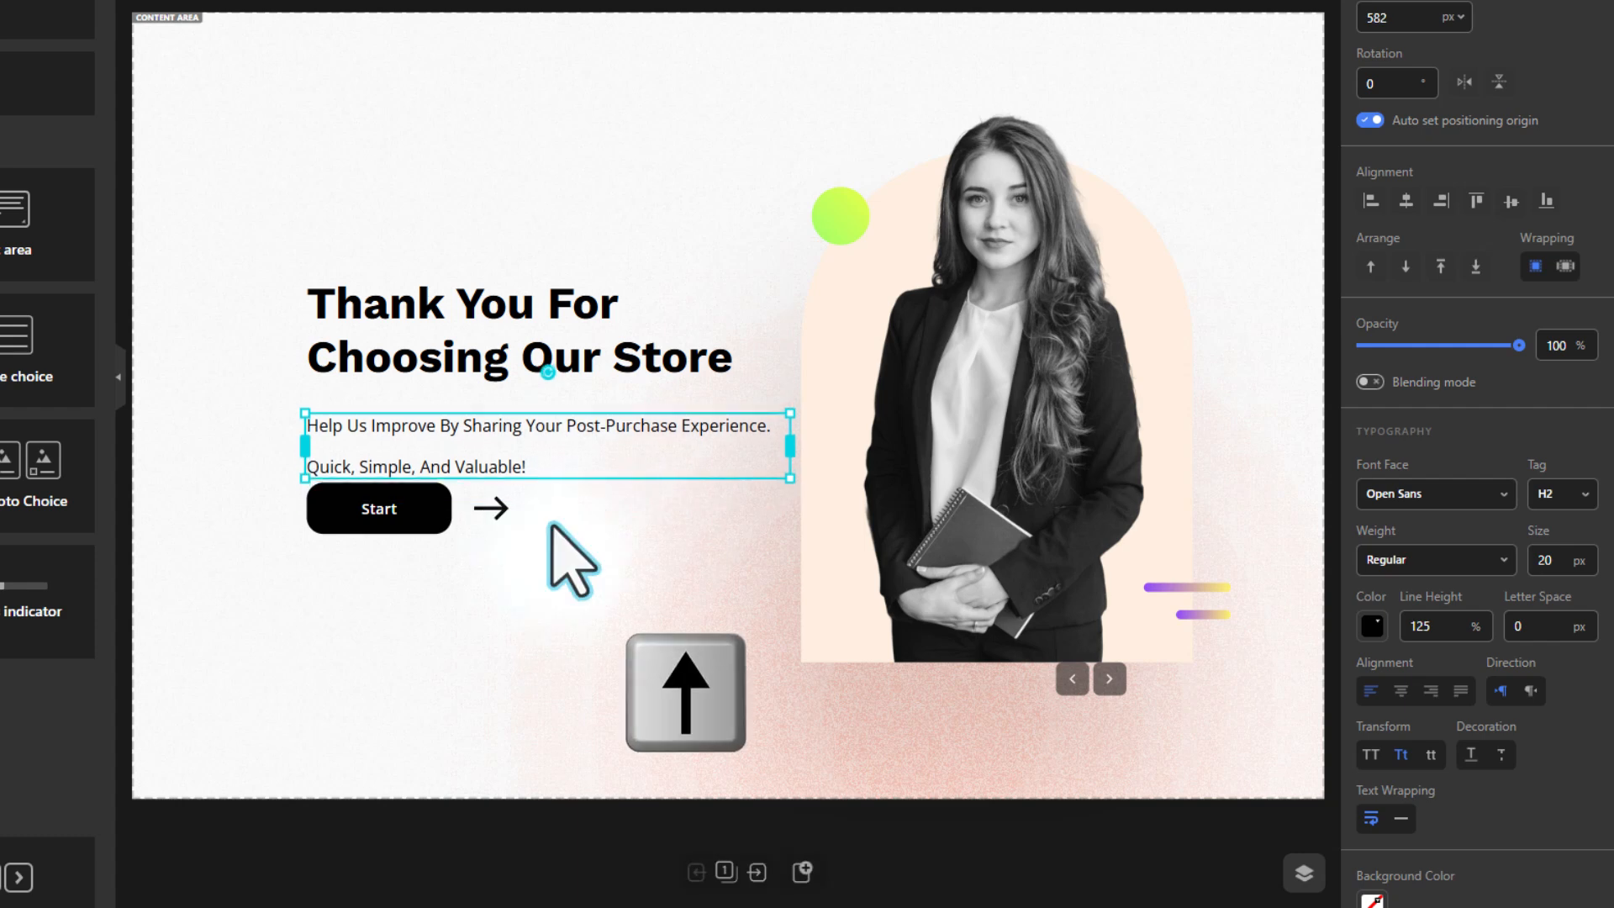
pyautogui.click(555, 538)
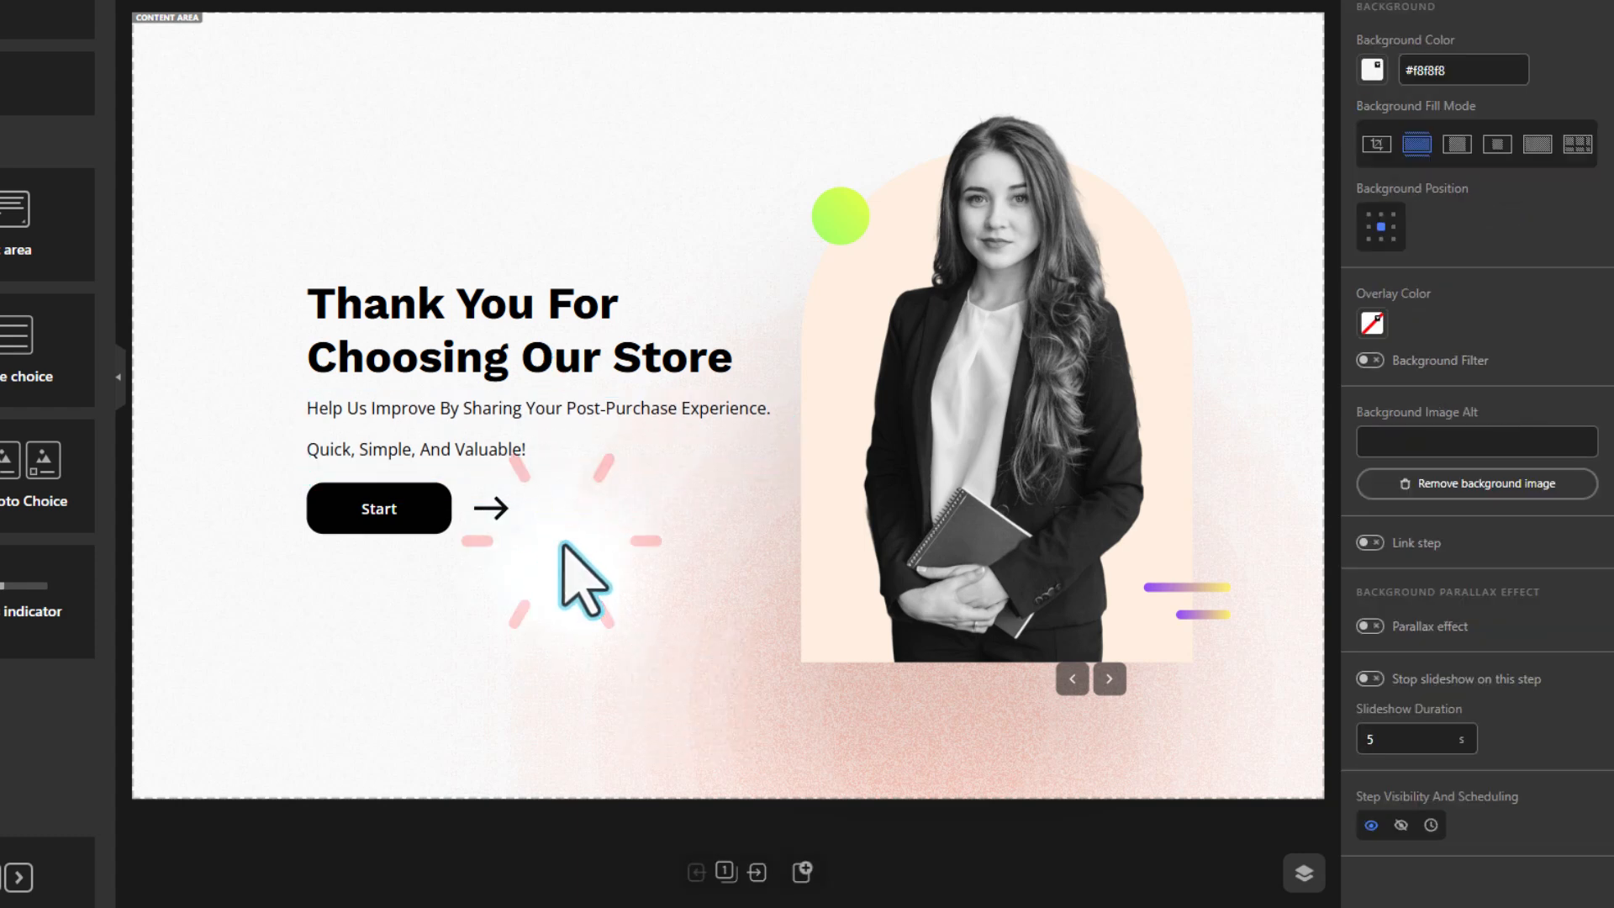
pyautogui.click(535, 430)
pyautogui.click(559, 577)
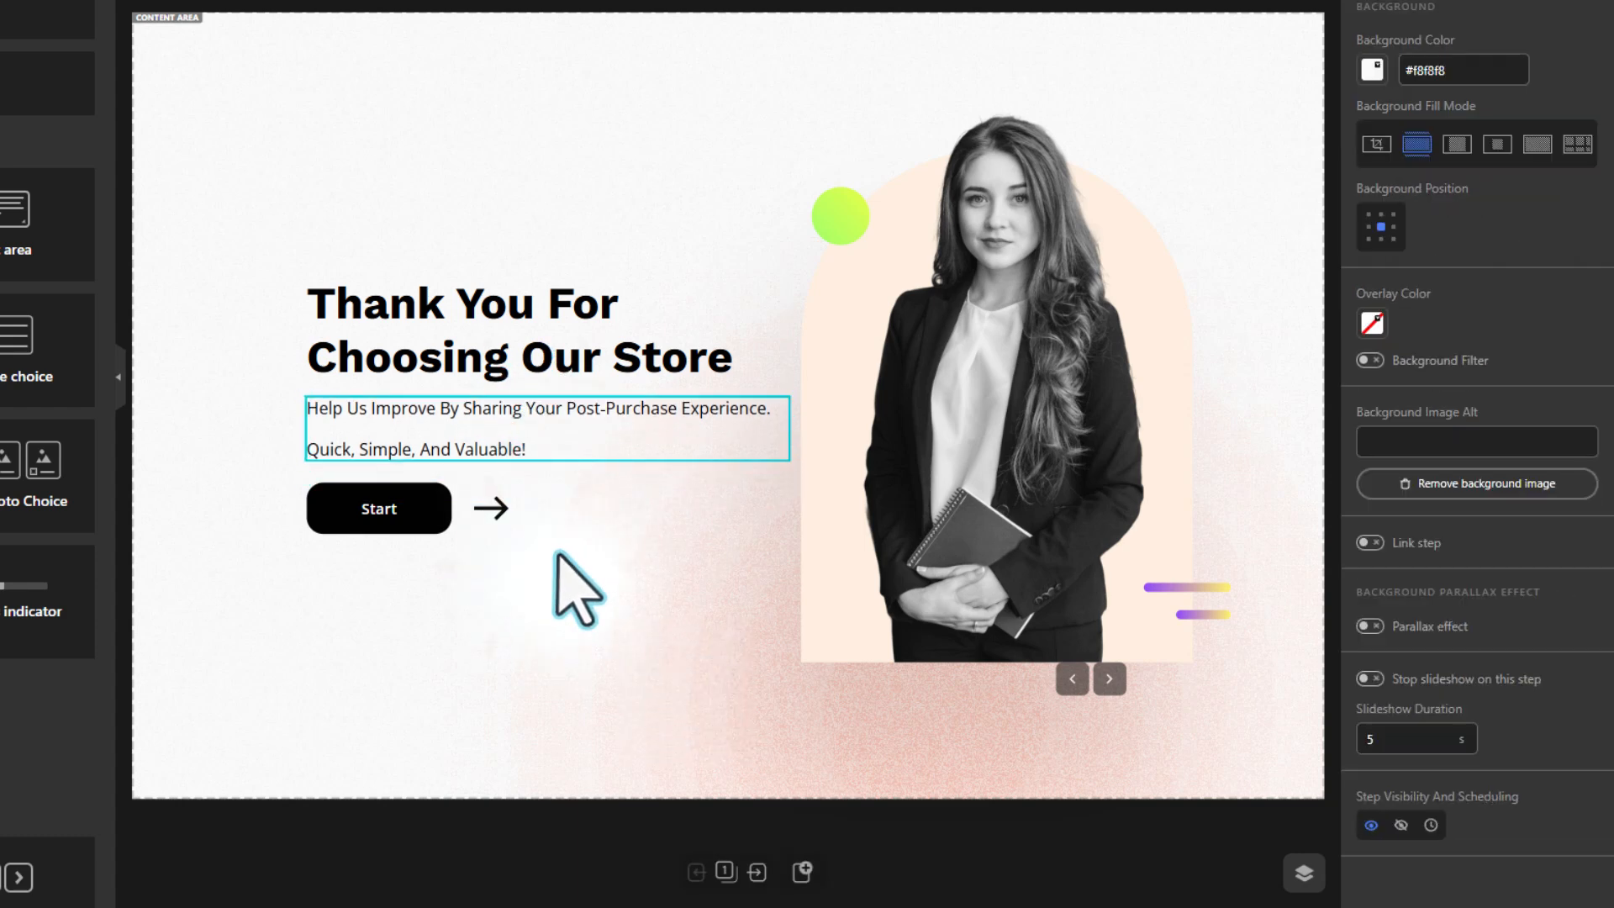
# Look through the survey's other slides, from the product category question to the closing thank-you slide.
pyautogui.click(725, 871)
pyautogui.click(407, 766)
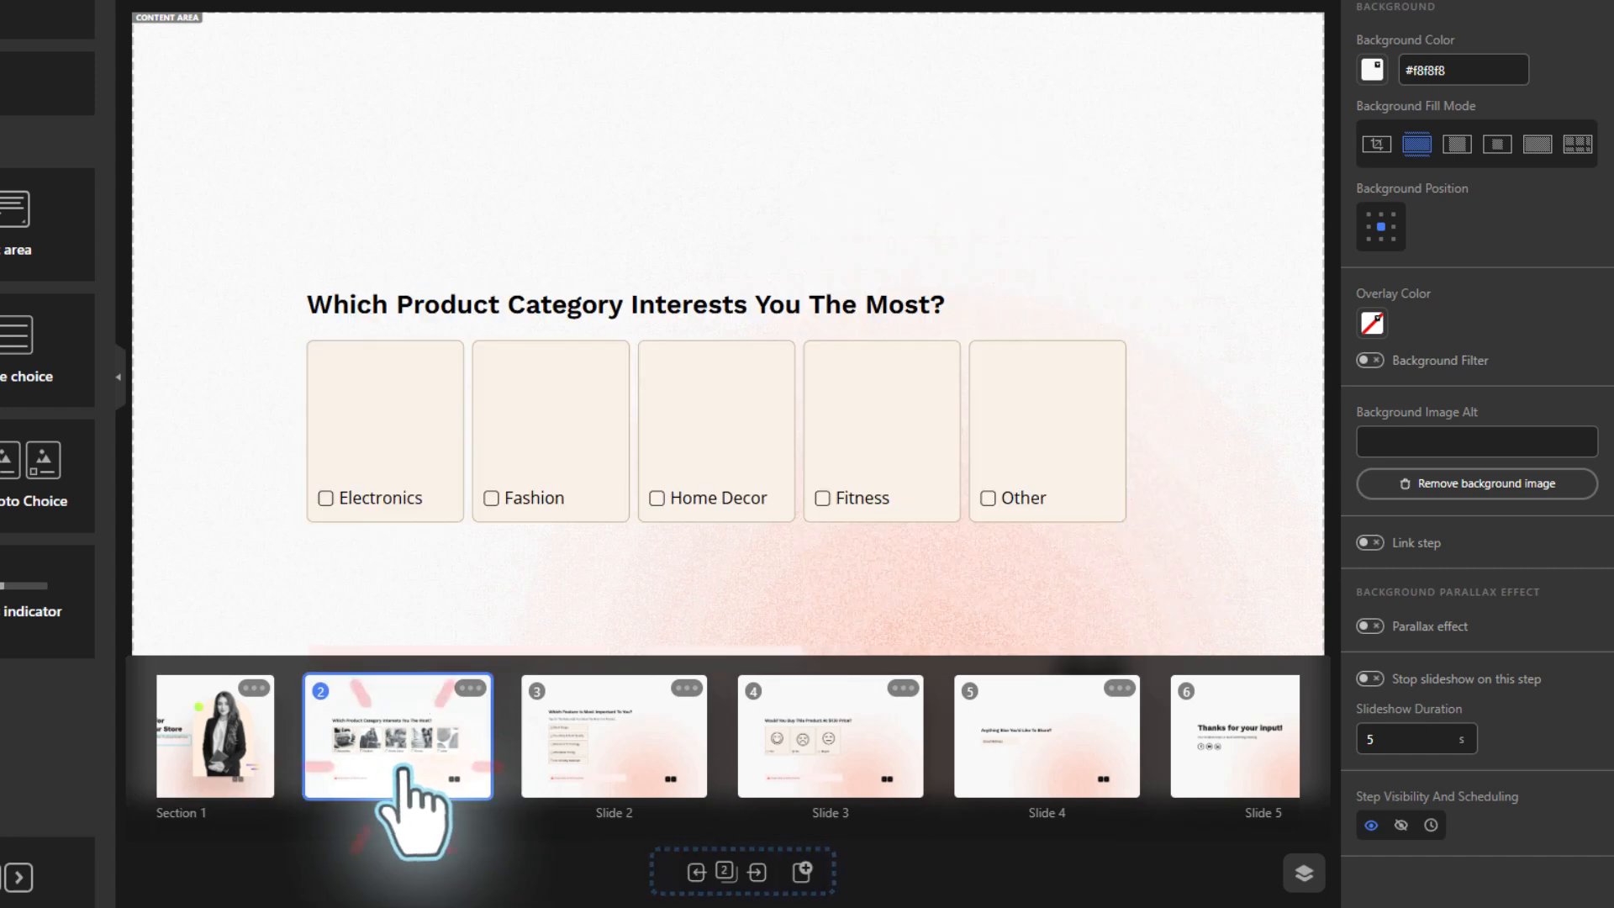
pyautogui.click(623, 746)
pyautogui.click(832, 748)
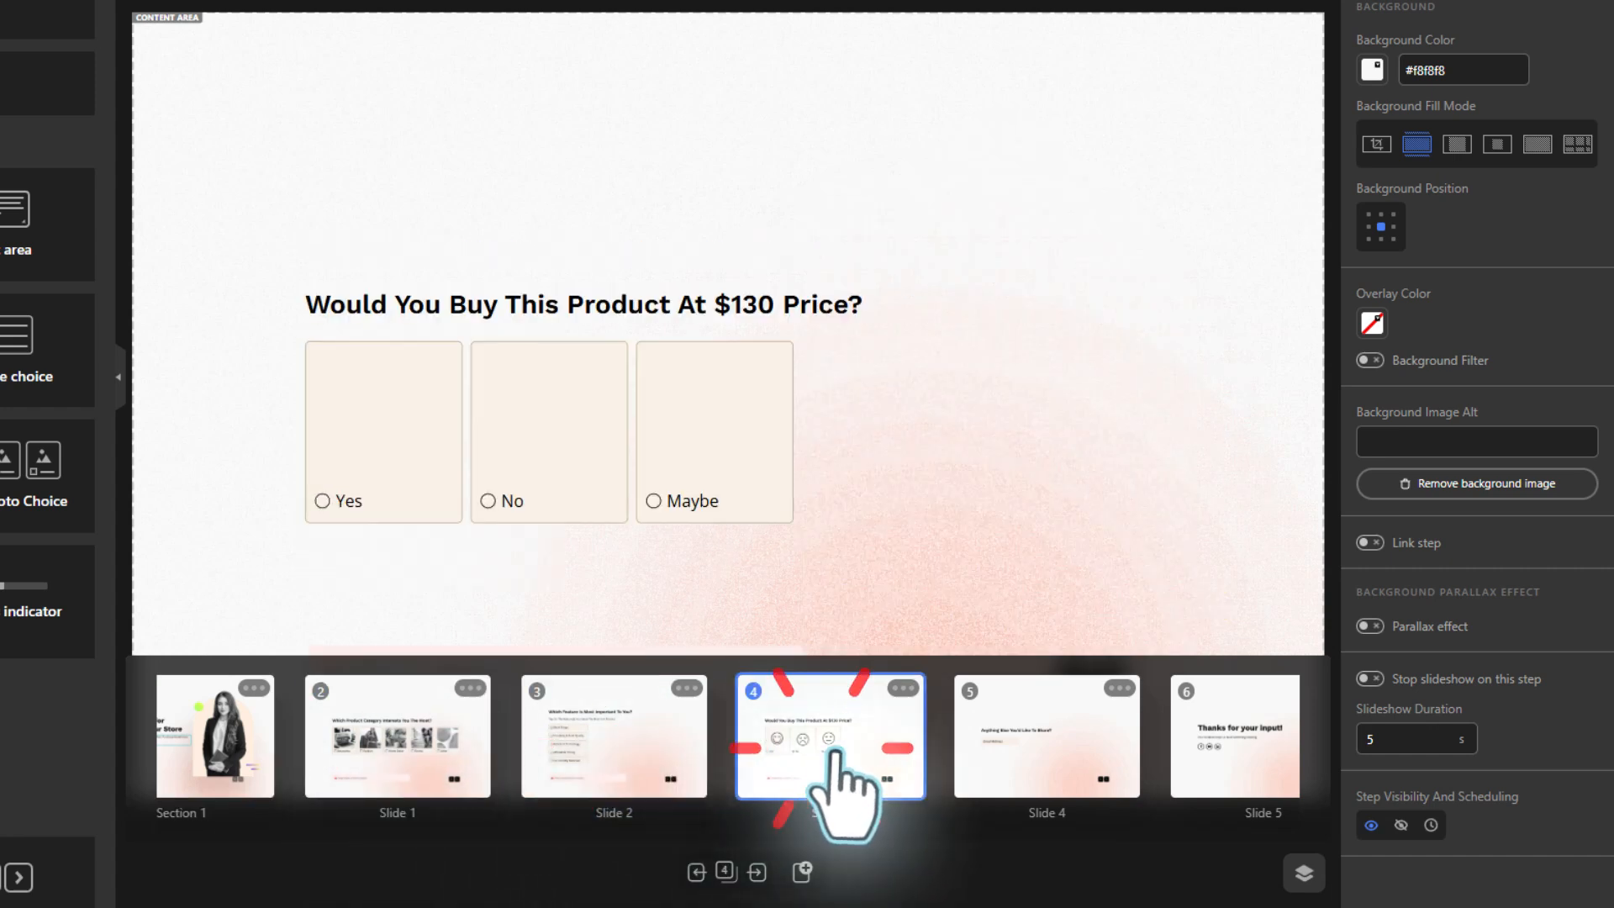
pyautogui.click(1057, 757)
pyautogui.click(1223, 744)
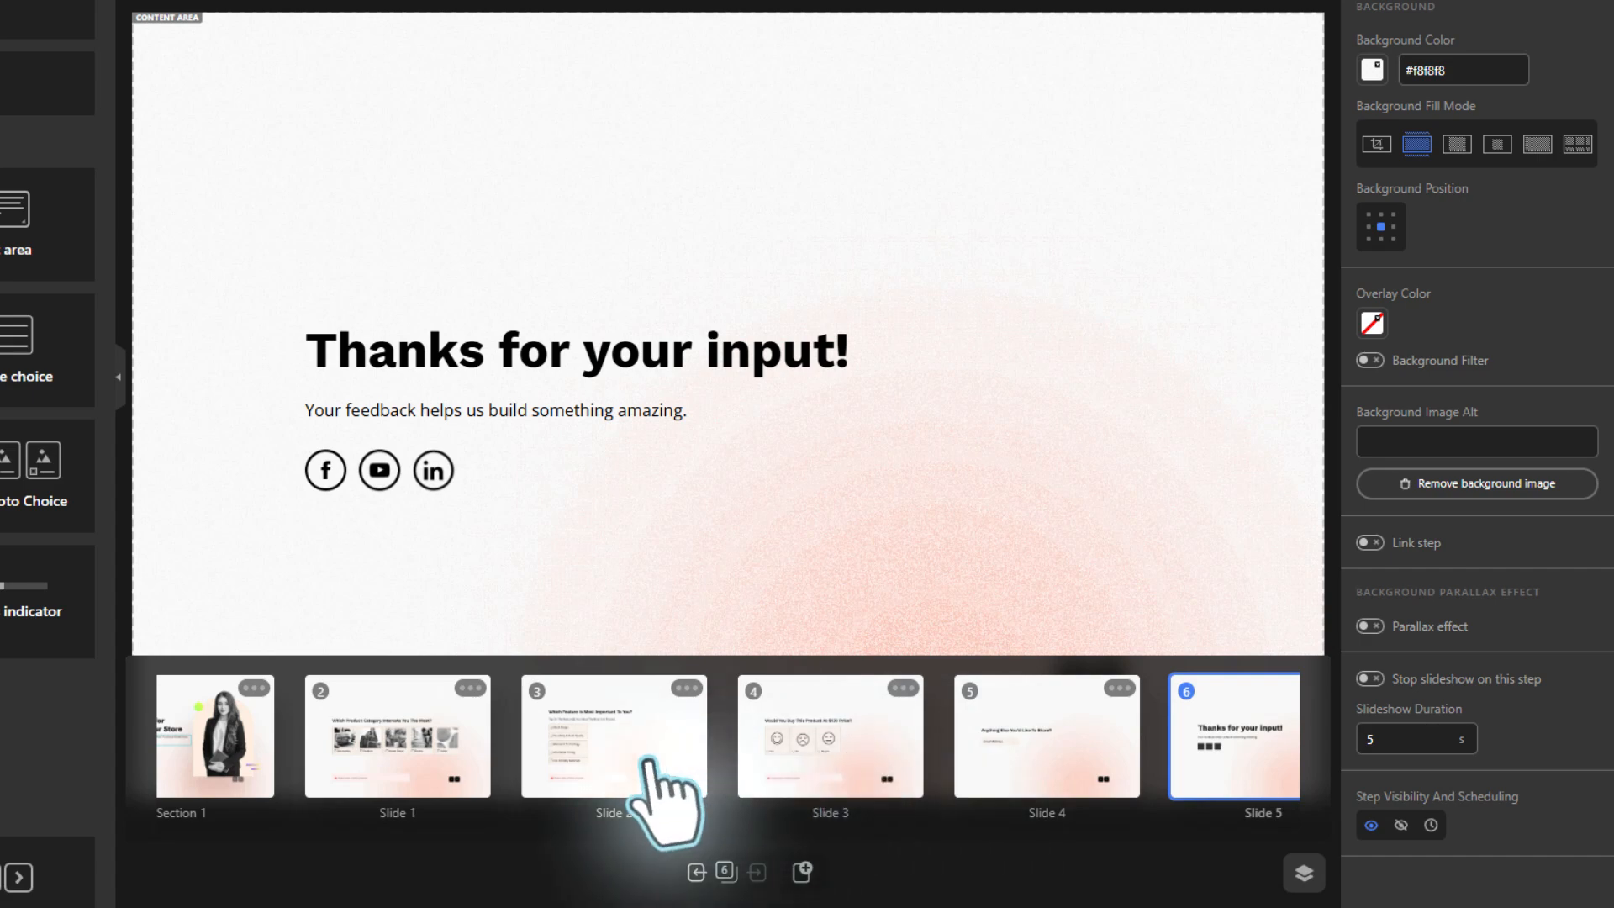
# Reorder the slides so the important-feature and $130 price questions come before the product category question.
pyautogui.moveTo(605, 748); pyautogui.dragTo(361, 742)
pyautogui.moveTo(828, 740); pyautogui.dragTo(630, 744)
# Delete the multiple-choice feature list and the subtitle above it from the important-feature slide.
pyautogui.click(401, 738)
pyautogui.click(524, 504)
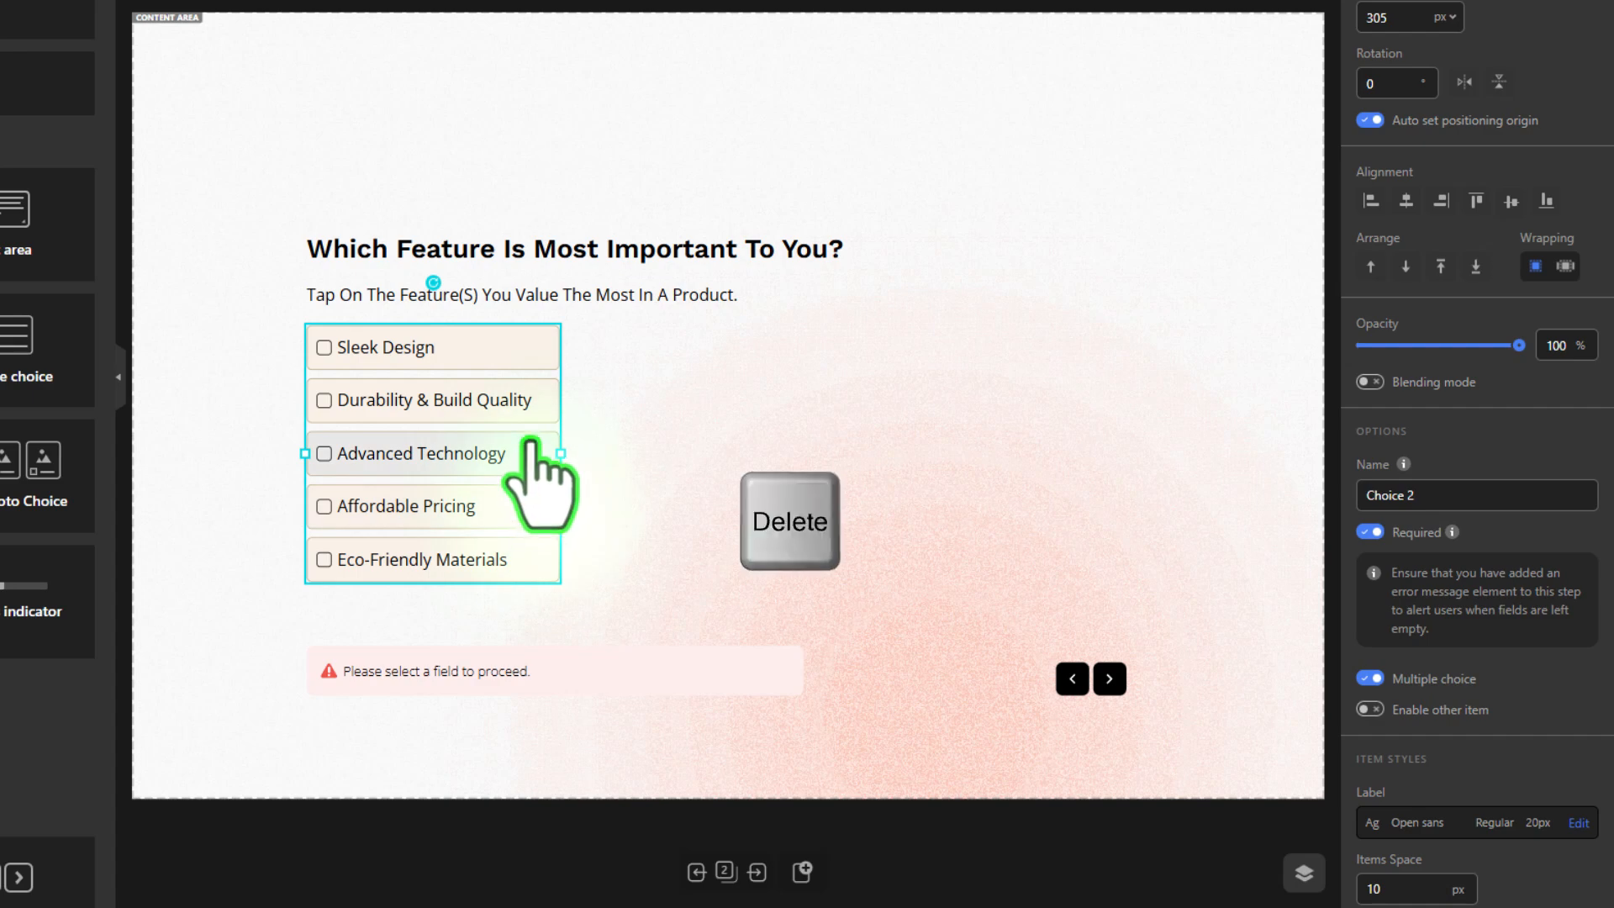
pyautogui.press('Delete')
pyautogui.click(620, 296)
pyautogui.press('Delete')
# Change the slide's question to "How Satisfied Are You With Your Shopping Experience Today?".
pyautogui.click(621, 261)
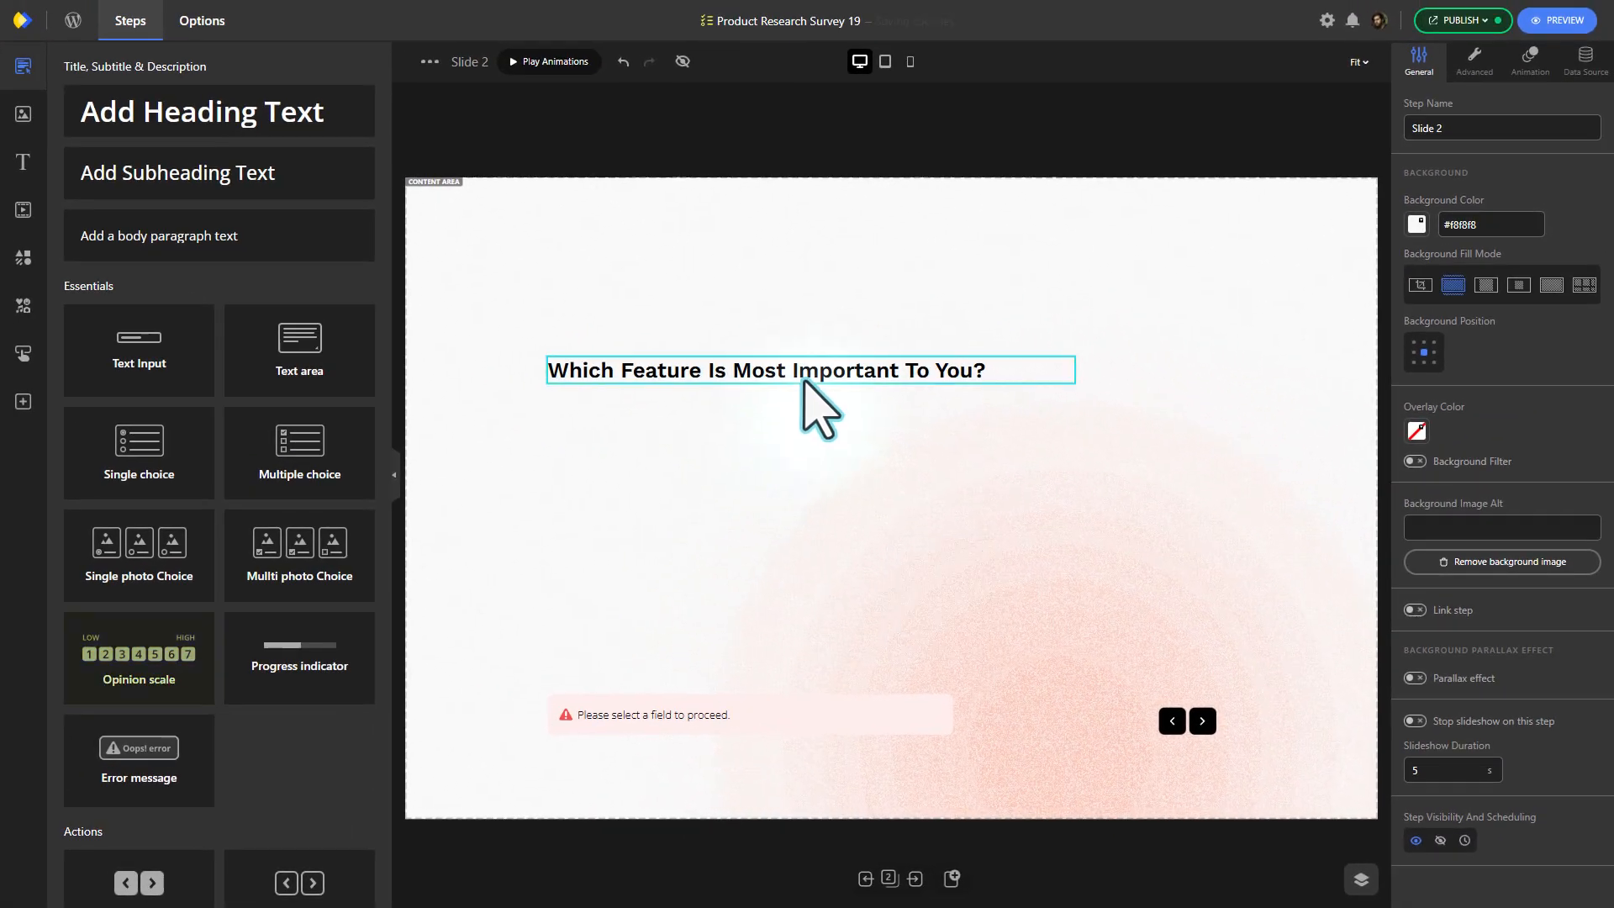
pyautogui.doubleClick(800, 375)
pyautogui.hotkey('ctrl', 'a')
pyautogui.write('How Satisfied Are You With Your Shopping Experience Today?')
# Add a required opinion scale below the question, ending at 5 and with its labels hidden.
pyautogui.click(137, 656)
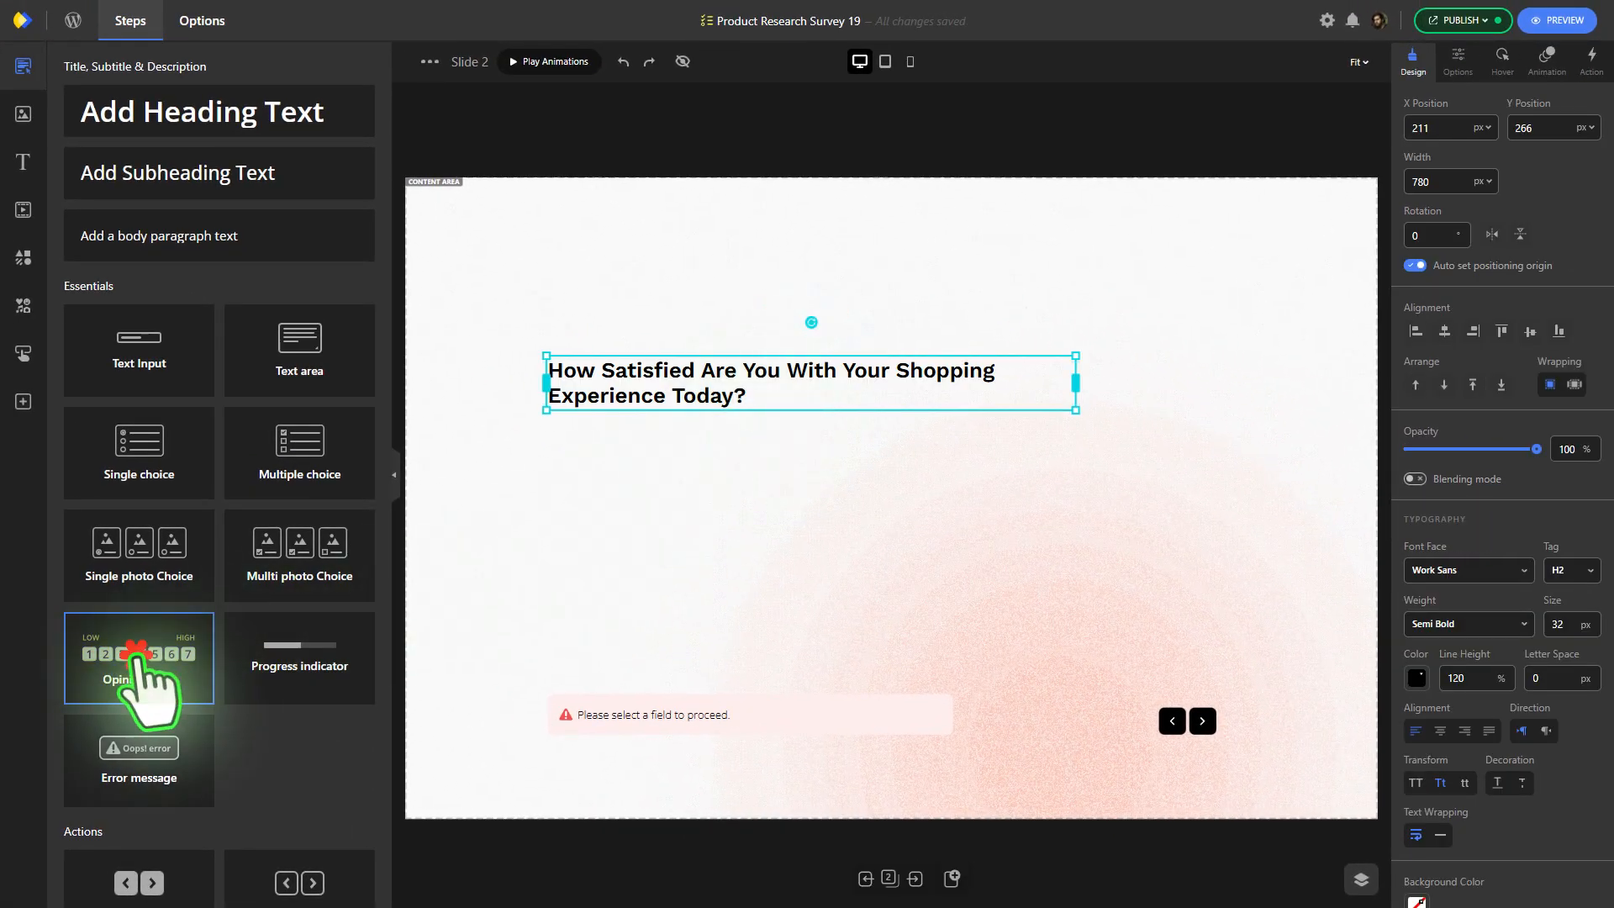
pyautogui.moveTo(619, 245); pyautogui.dragTo(729, 482)
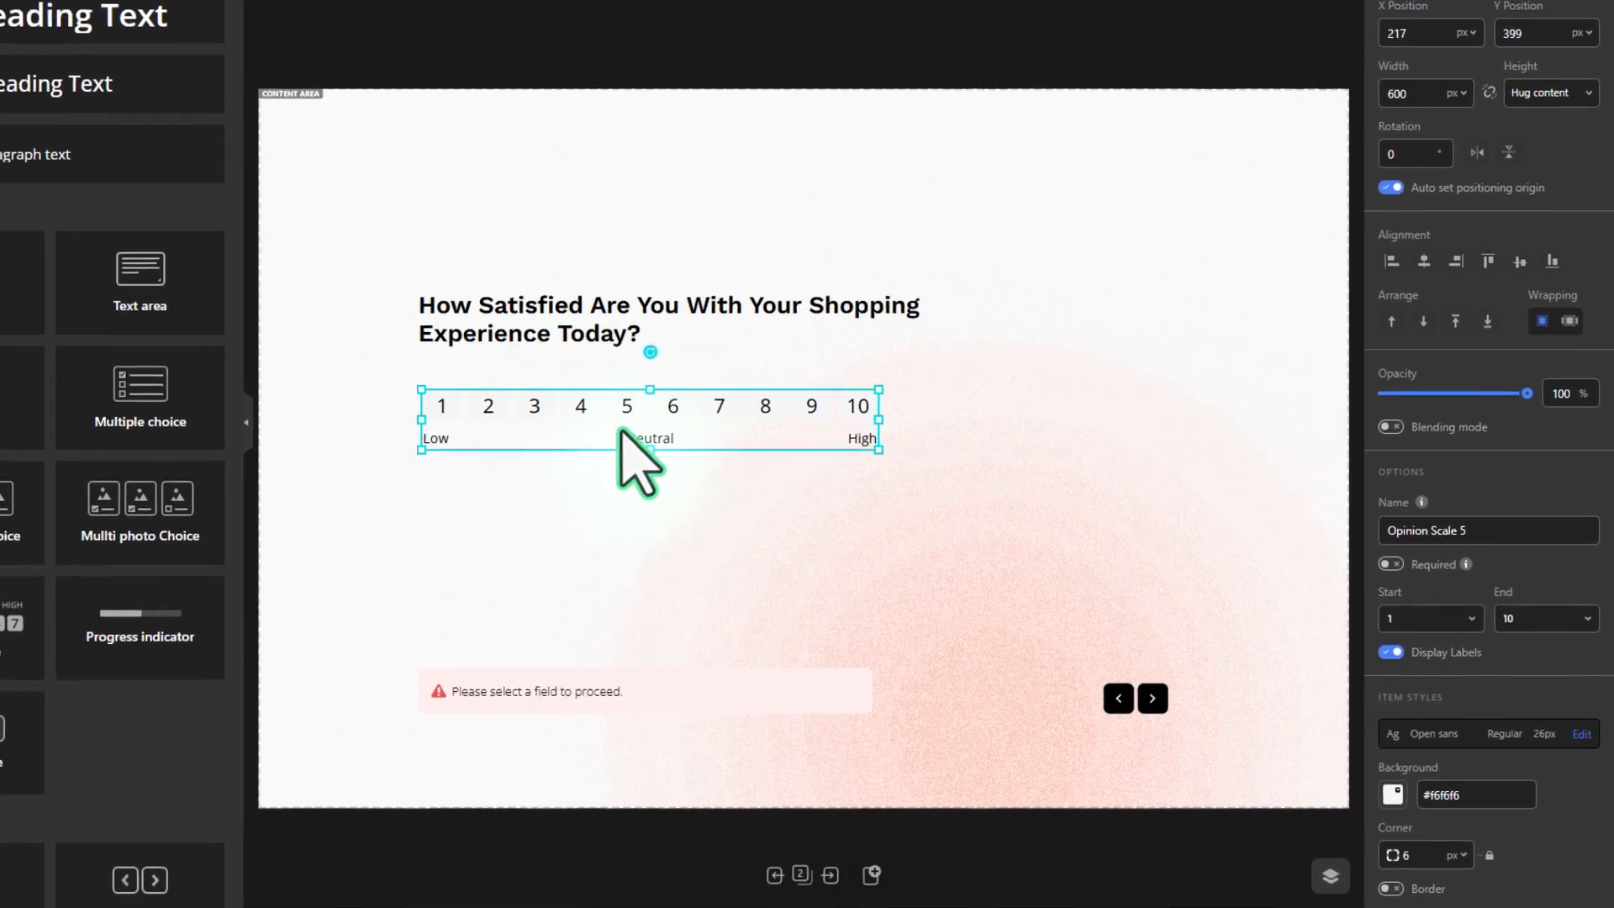
pyautogui.click(1545, 618)
pyautogui.click(1533, 674)
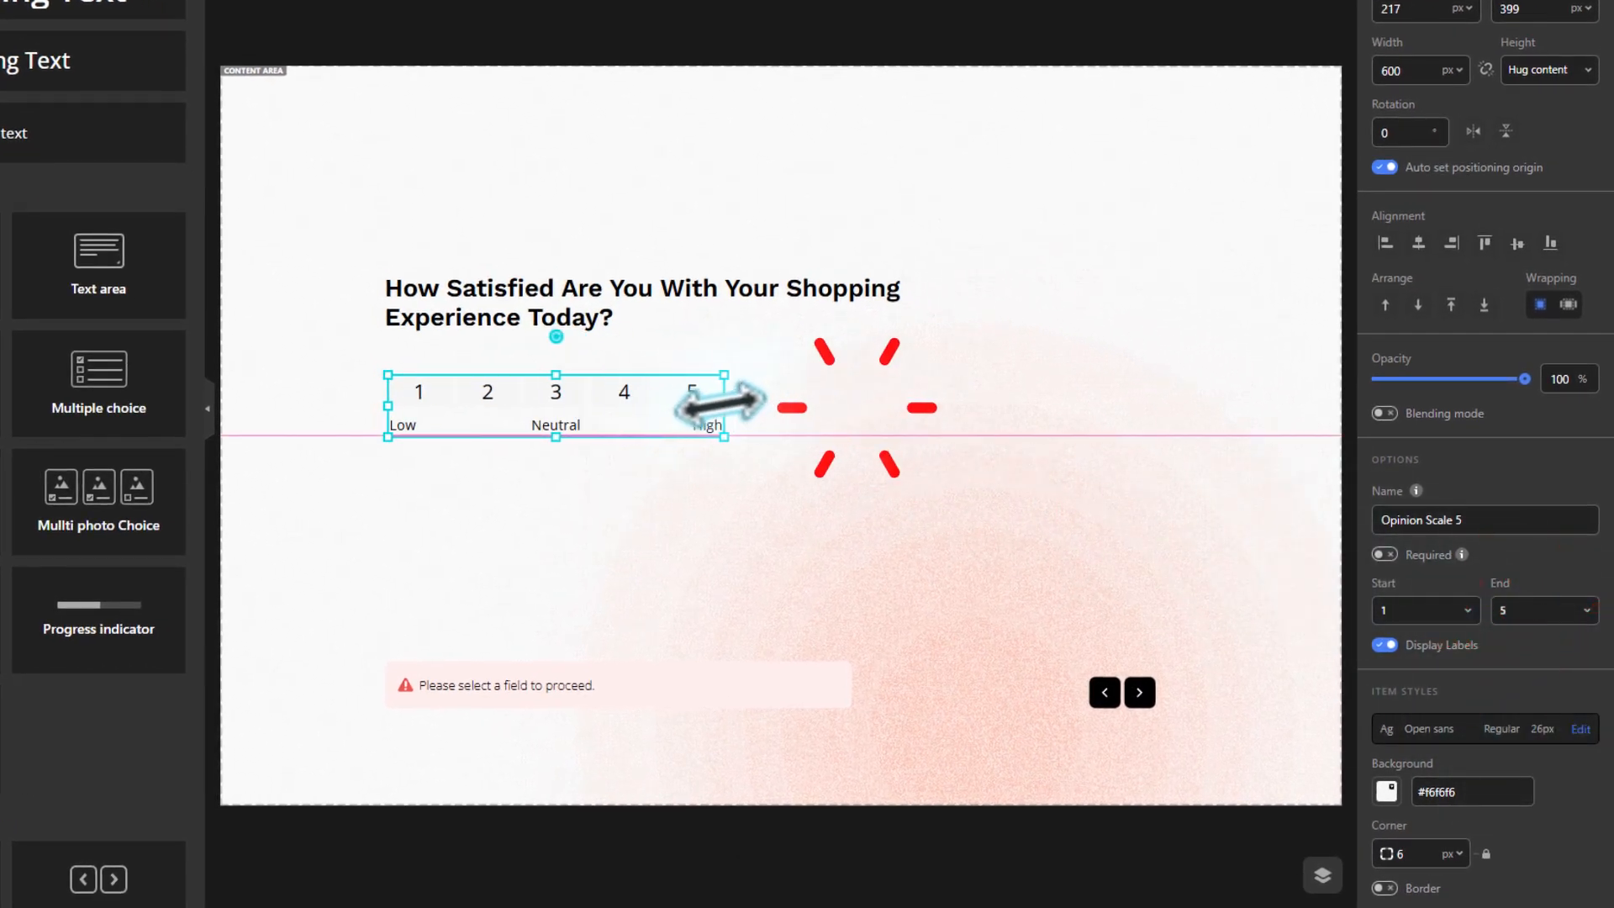
pyautogui.click(1385, 644)
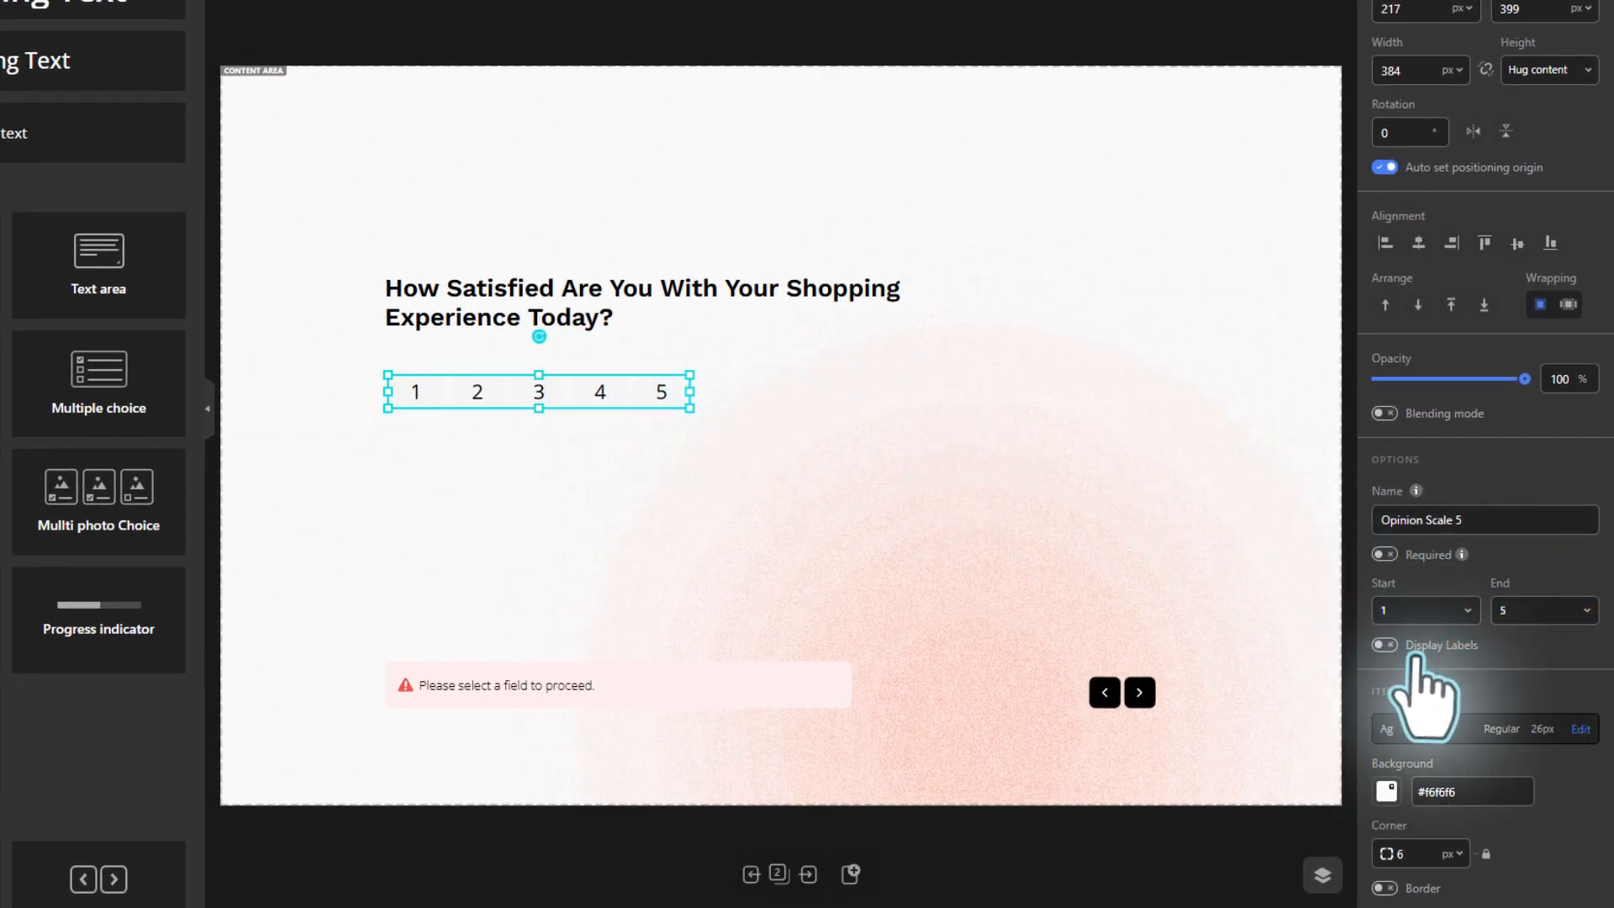
pyautogui.scroll(-5, 1391, 588)
pyautogui.click(1385, 158)
# Give the scale items a #c377f3 purple background and a border, and narrow the scale slightly.
pyautogui.scroll(-2, 1387, 252)
pyautogui.click(1387, 394)
pyautogui.click(1441, 798)
pyautogui.click(1558, 386)
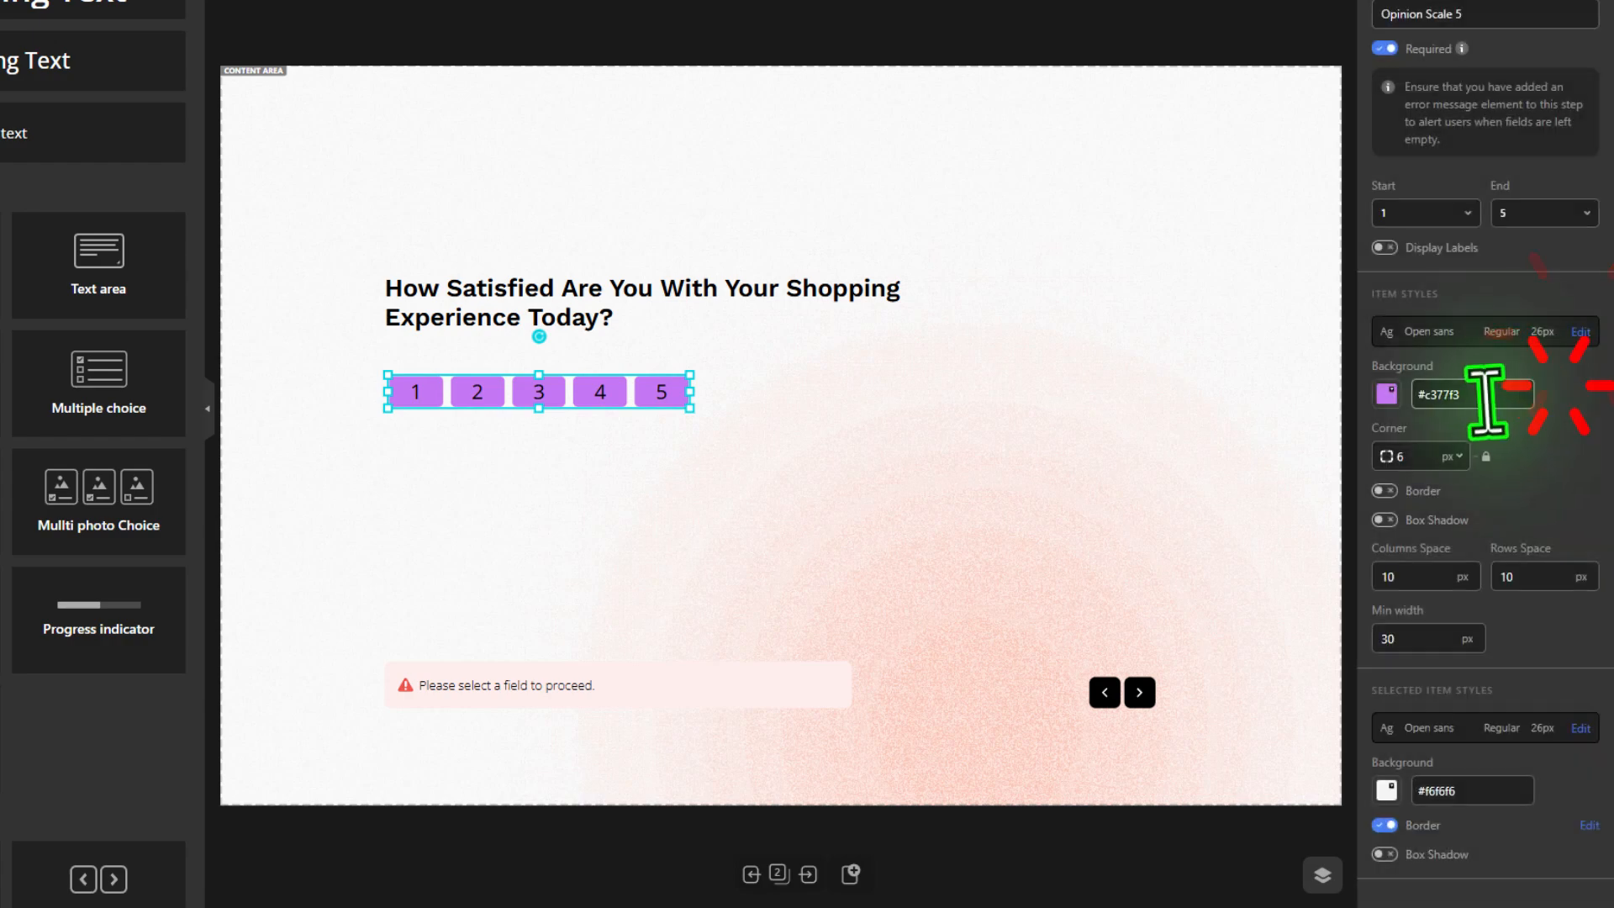
pyautogui.moveTo(689, 391); pyautogui.dragTo(660, 392)
pyautogui.click(1384, 490)
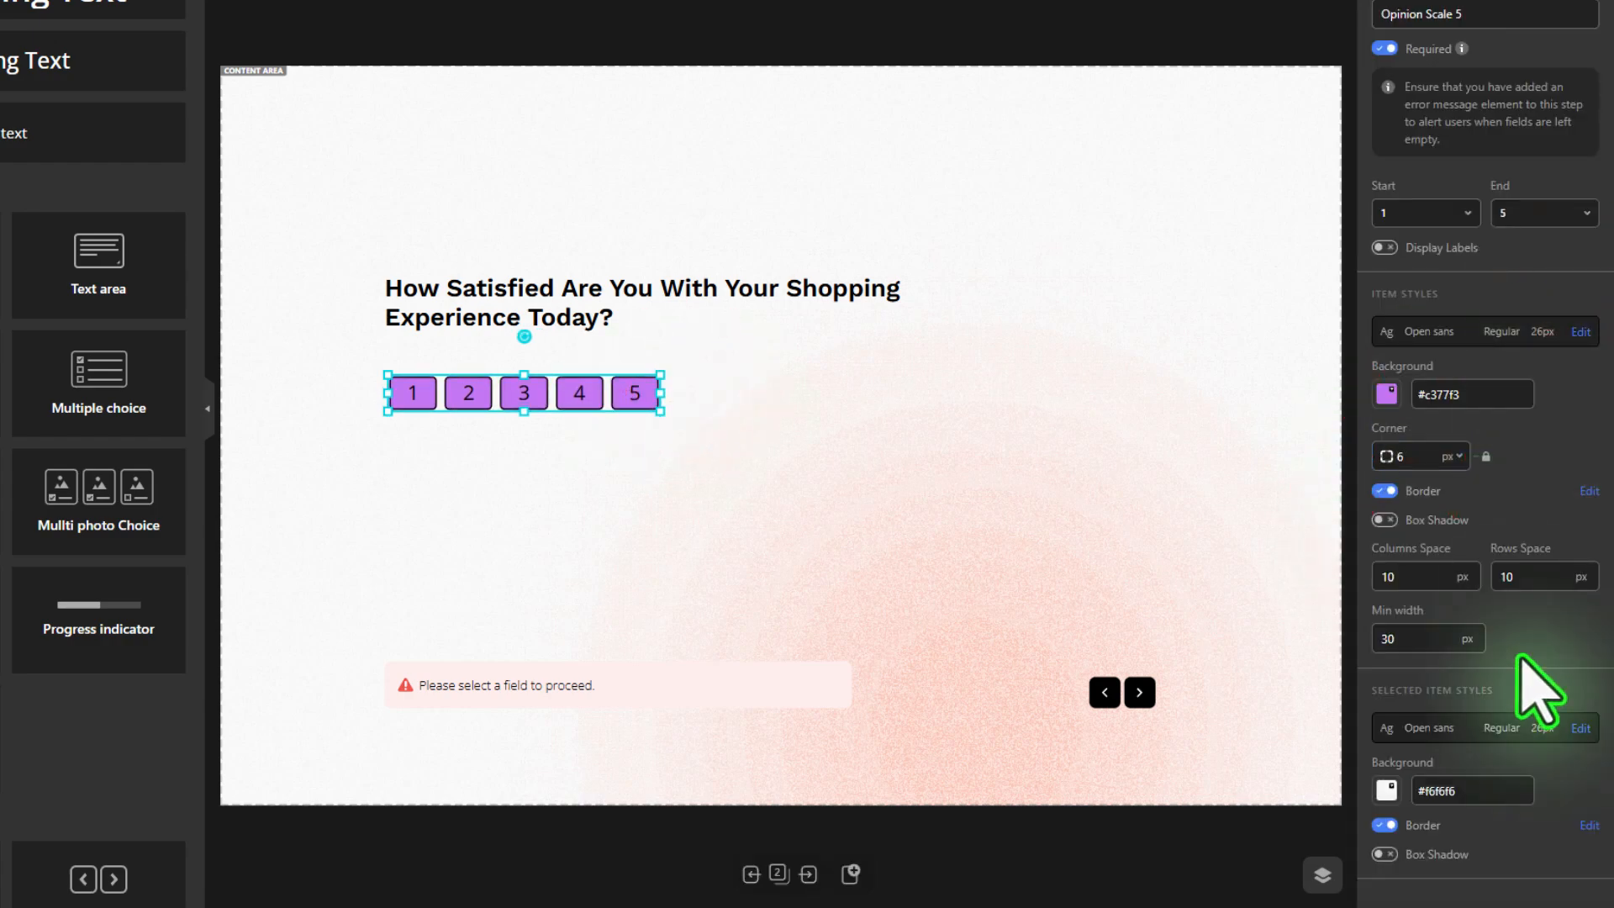
# Try a minimum width of 35 px for the scale items.
pyautogui.doubleClick(1387, 642)
pyautogui.write('35')
pyautogui.click(1518, 653)
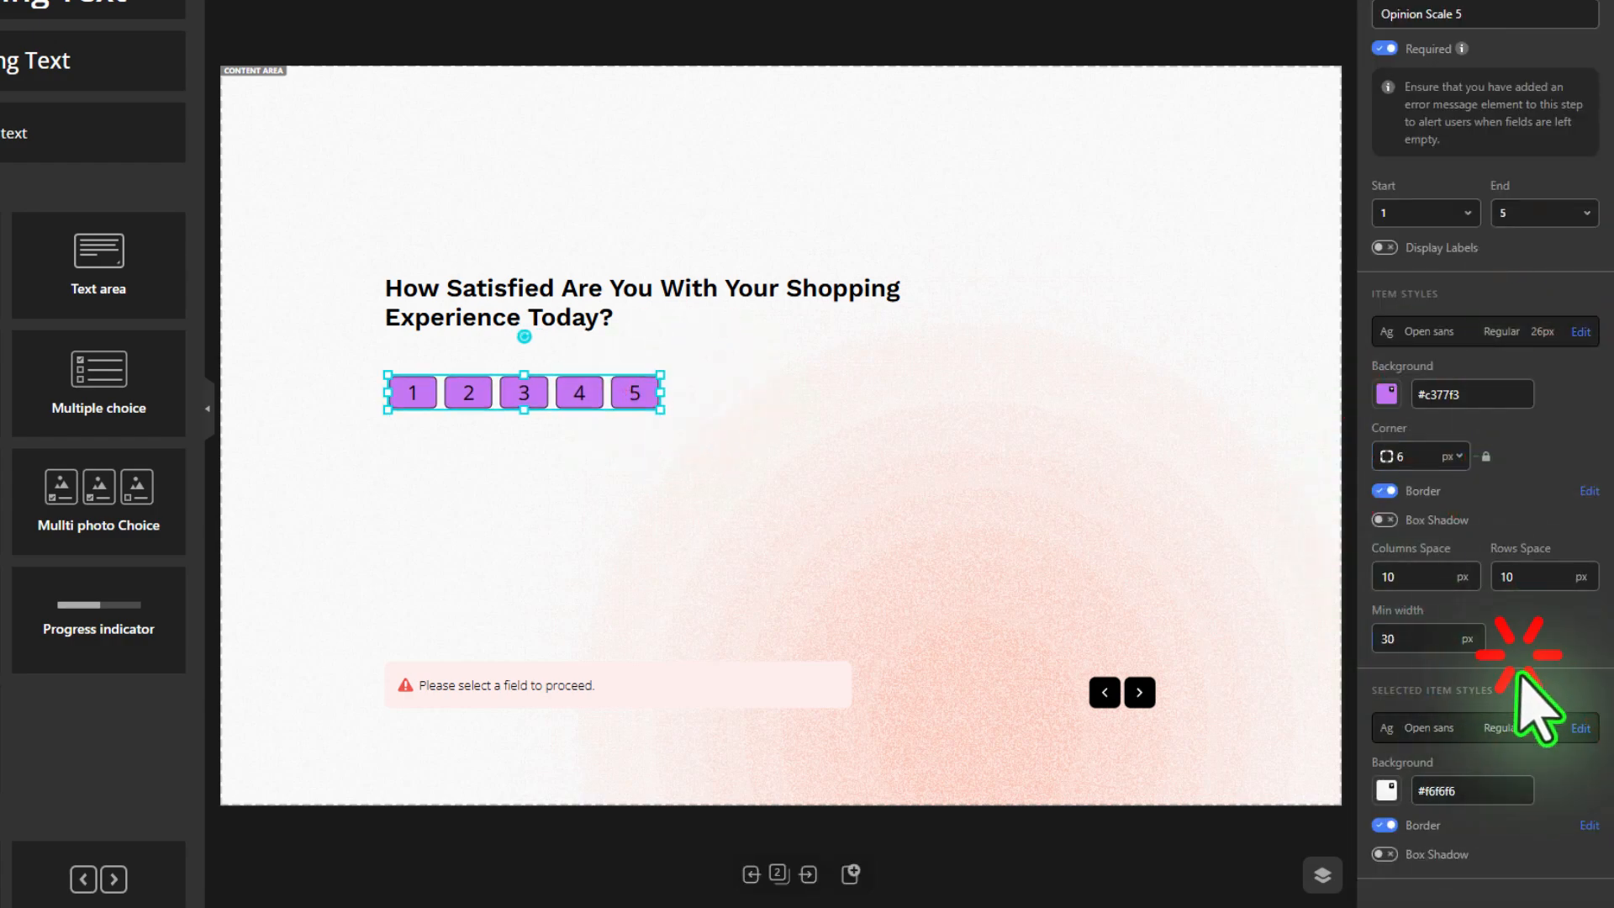
# Select item 4 on the scale and set the selected item's background to the pinkish-red swatch.
pyautogui.click(1390, 793)
pyautogui.click(1418, 652)
pyautogui.click(1579, 728)
pyautogui.click(1531, 782)
pyautogui.click(569, 393)
pyautogui.click(1390, 787)
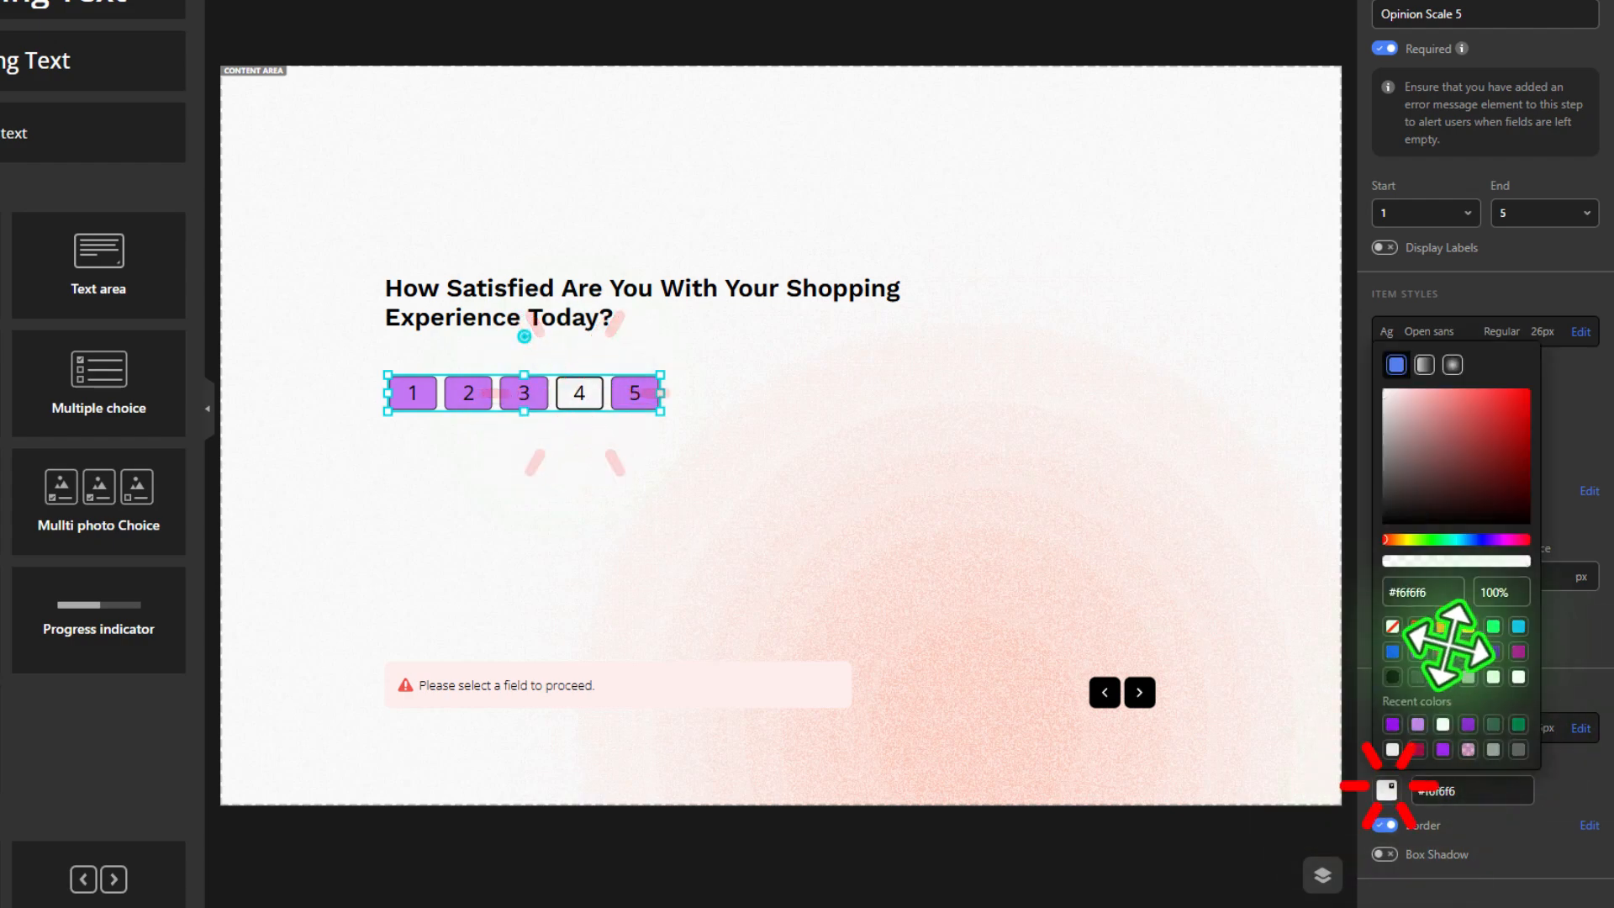
pyautogui.click(1442, 653)
# Style the selected item's number as Extra Bold, 30 px, in light grey, and check it on the scale.
pyautogui.click(1575, 728)
pyautogui.click(1385, 614)
pyautogui.click(1518, 519)
pyautogui.click(1437, 570)
pyautogui.click(1429, 721)
pyautogui.doubleClick(1552, 570)
pyautogui.write('30')
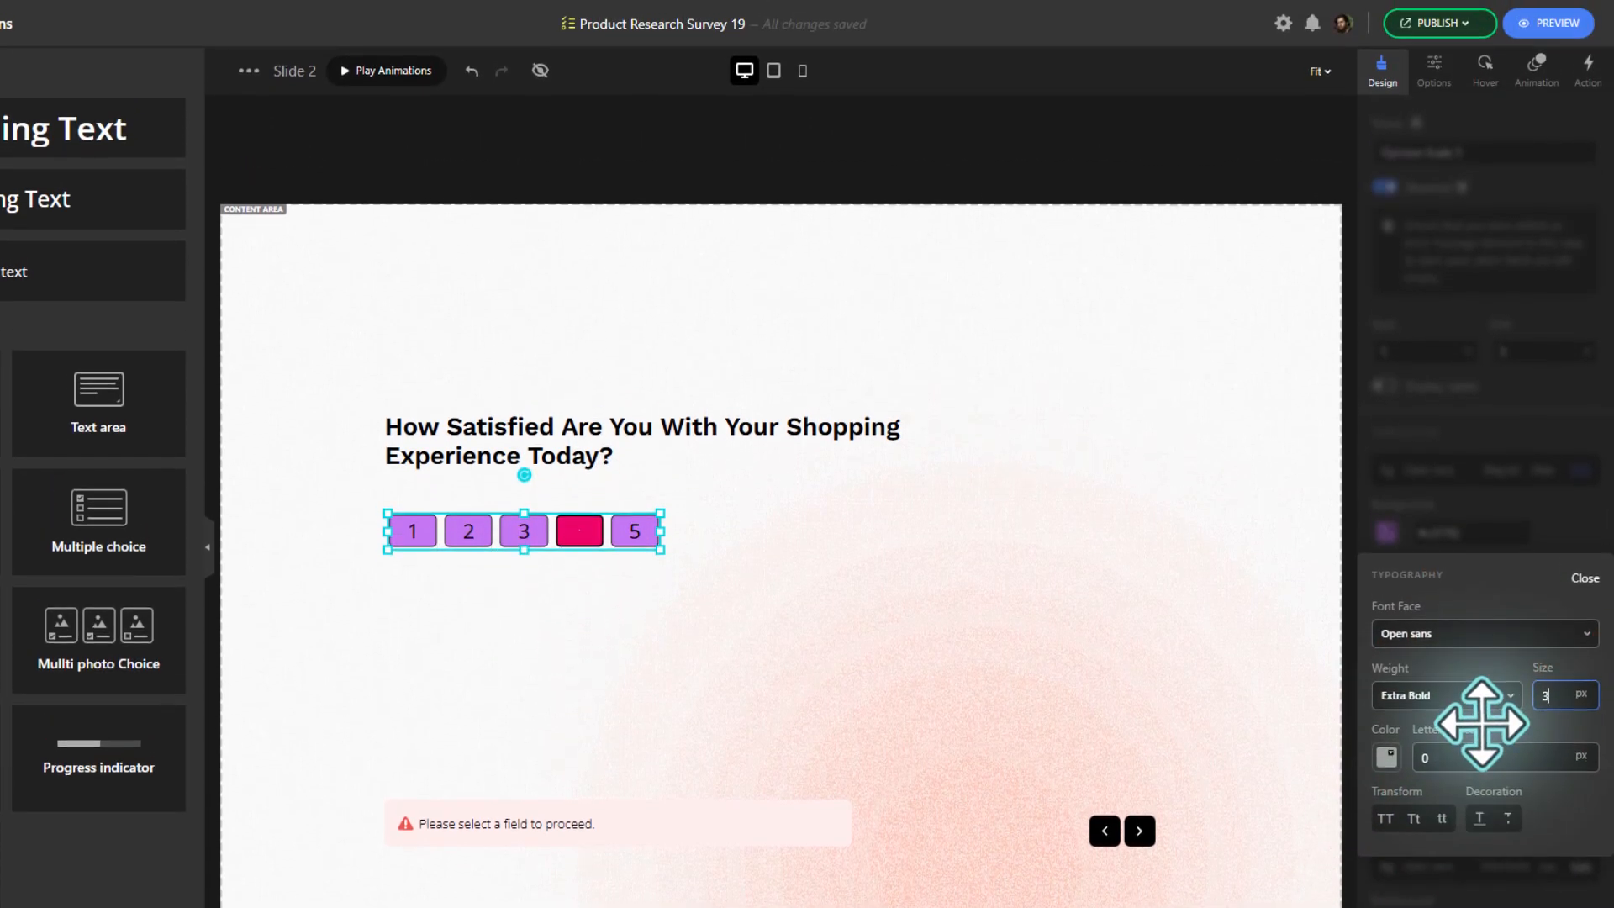
pyautogui.click(1584, 453)
pyautogui.click(515, 409)
pyautogui.click(583, 543)
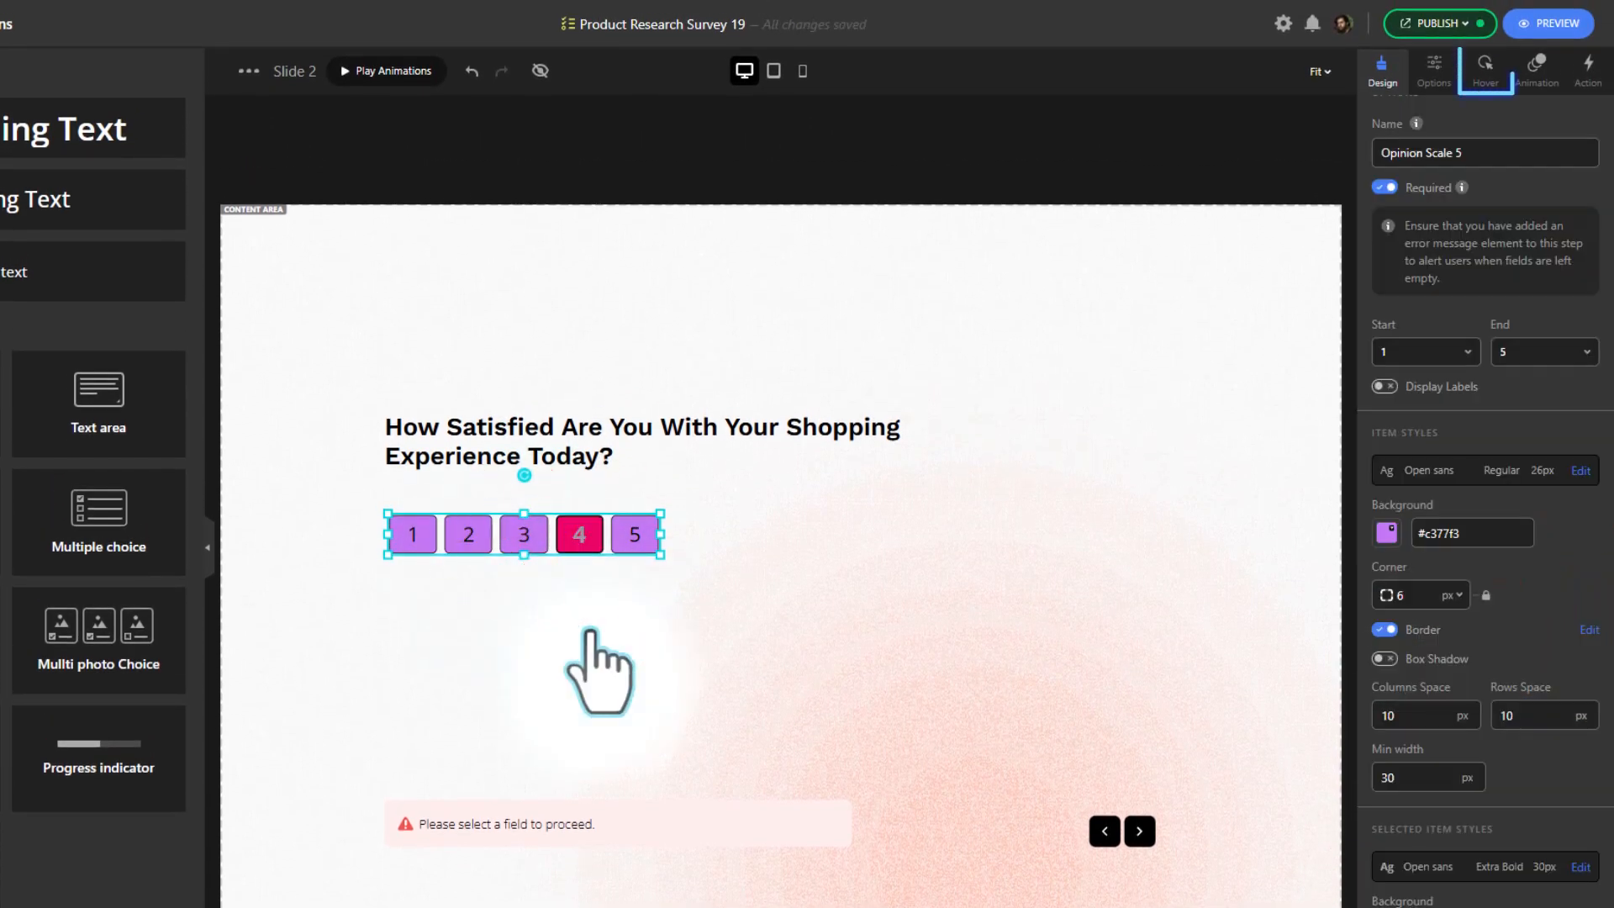
# Enlarge the rating scale slightly on hover and apply the Long Move from Right entrance animation with an 800 ms delay.
pyautogui.click(1485, 68)
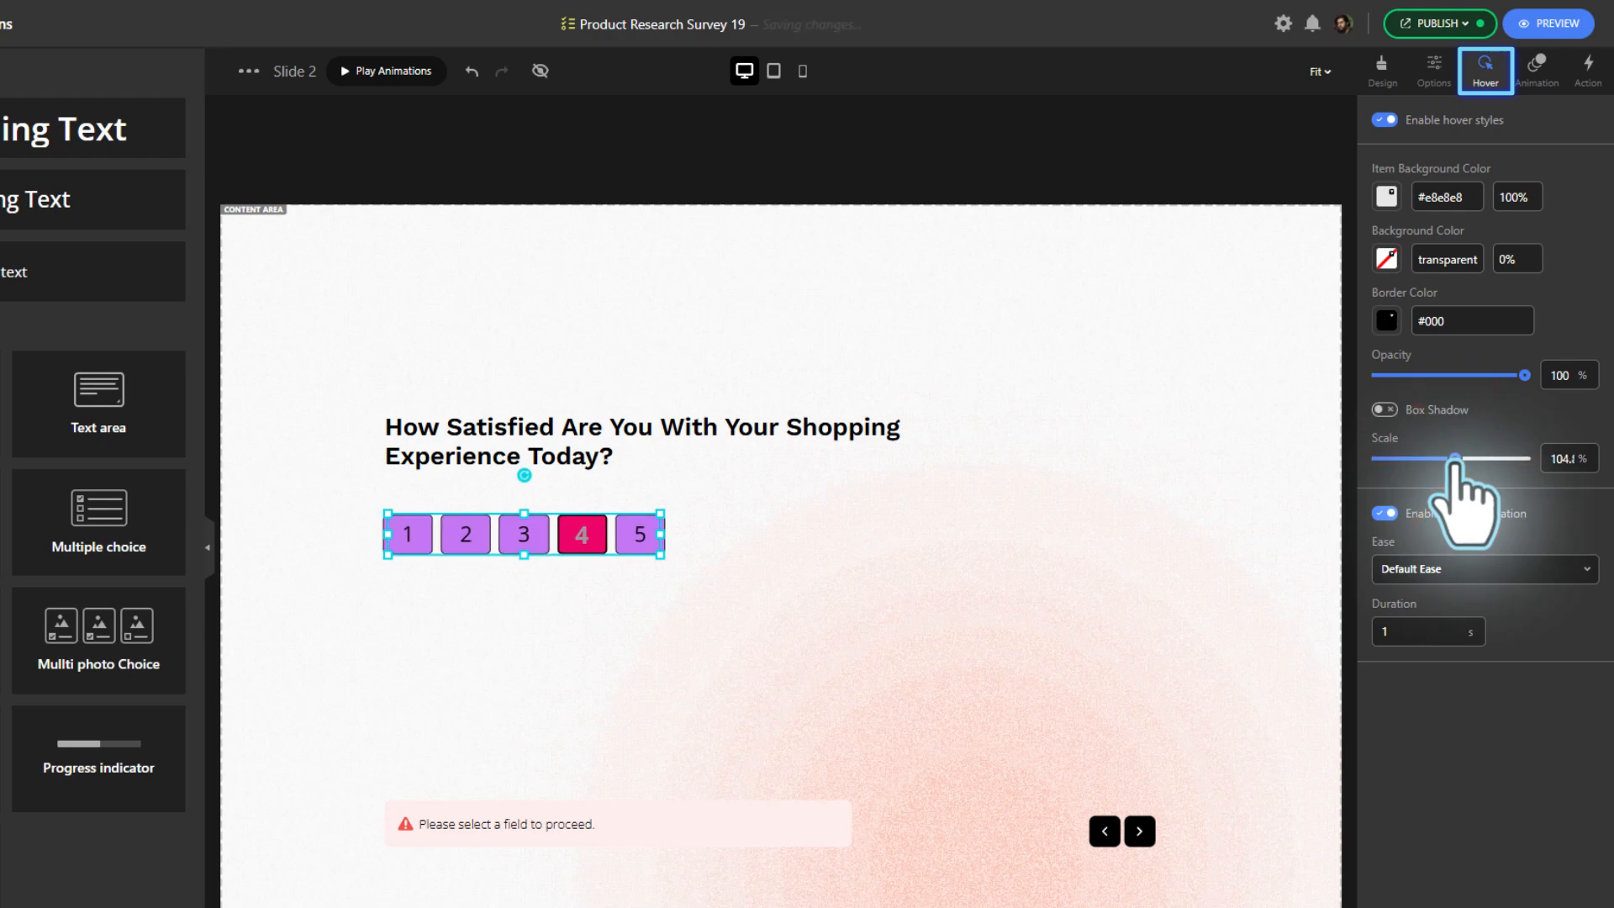
pyautogui.click(1537, 69)
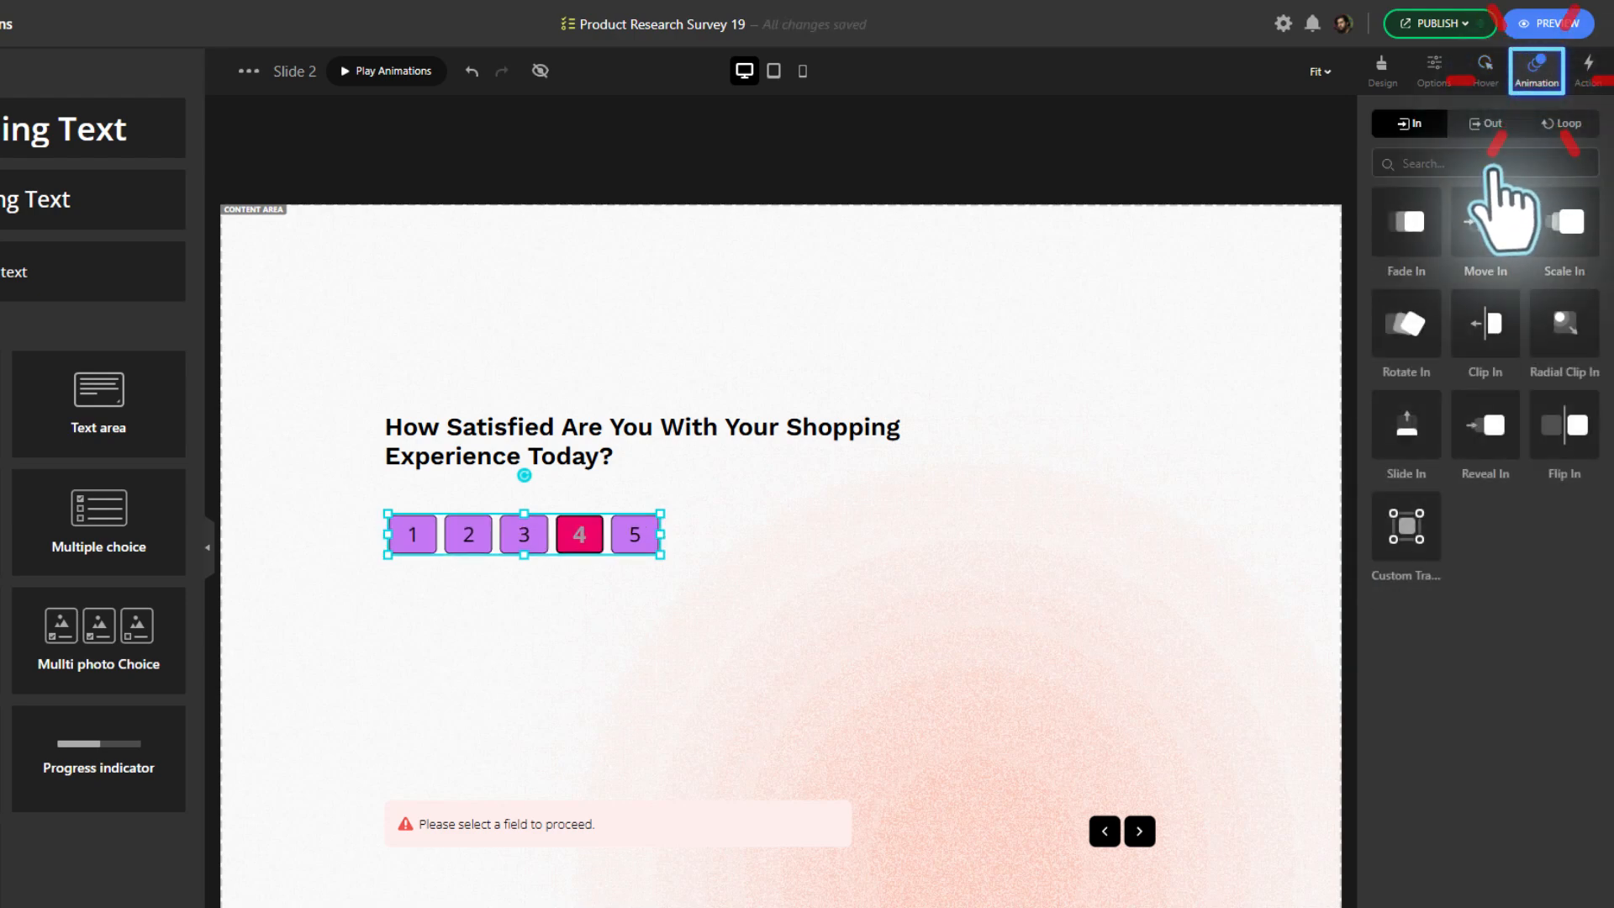
pyautogui.click(1481, 257)
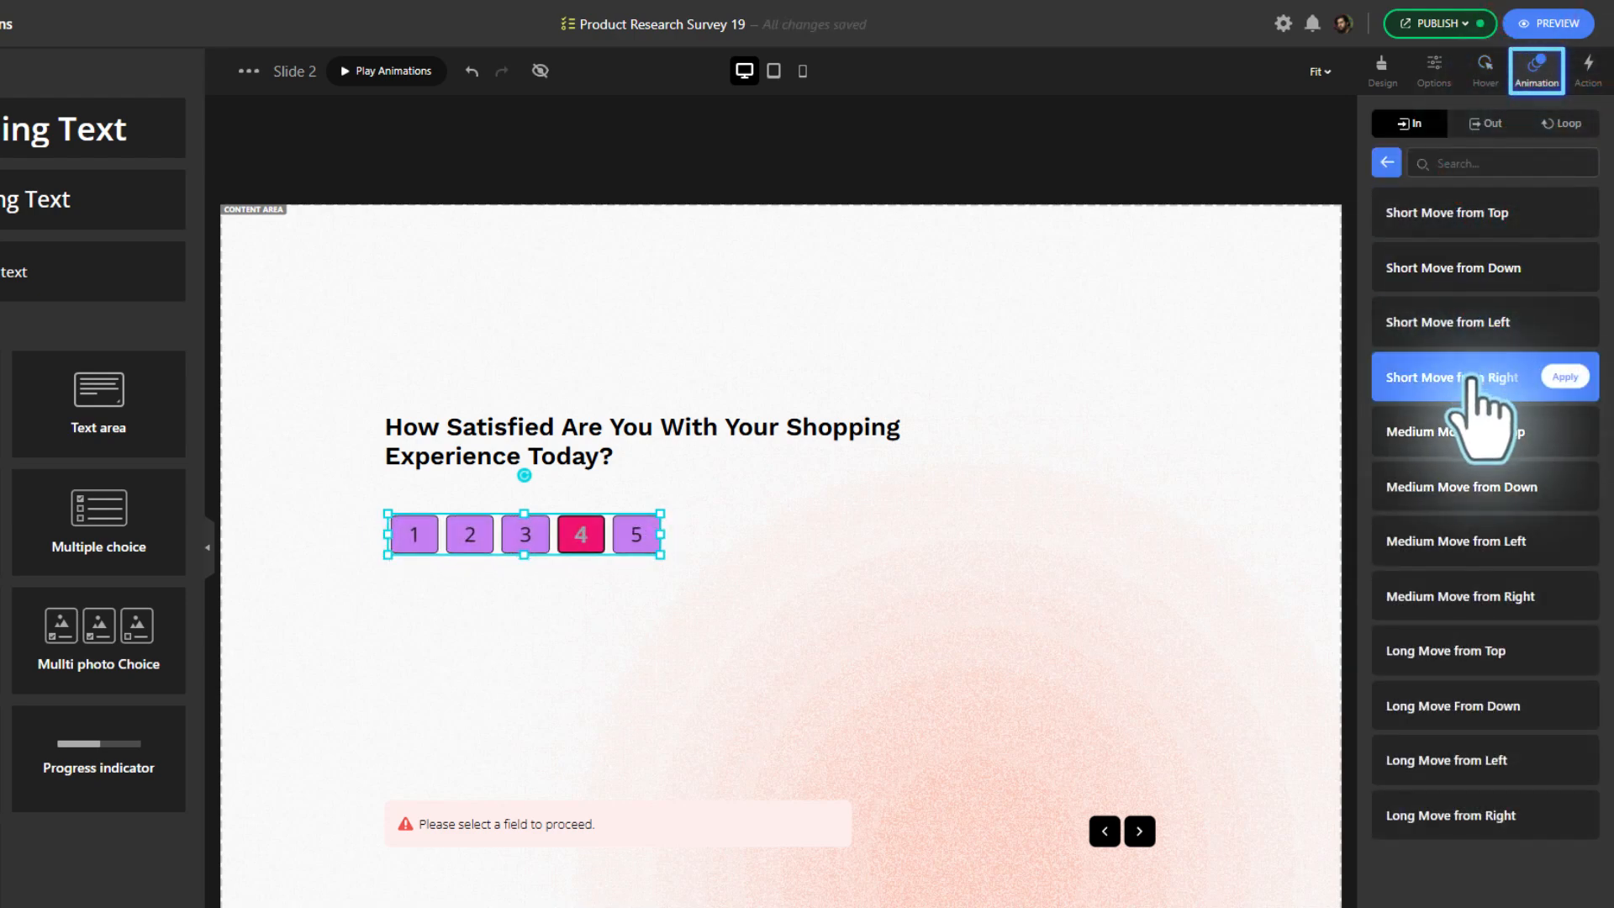
pyautogui.click(1513, 815)
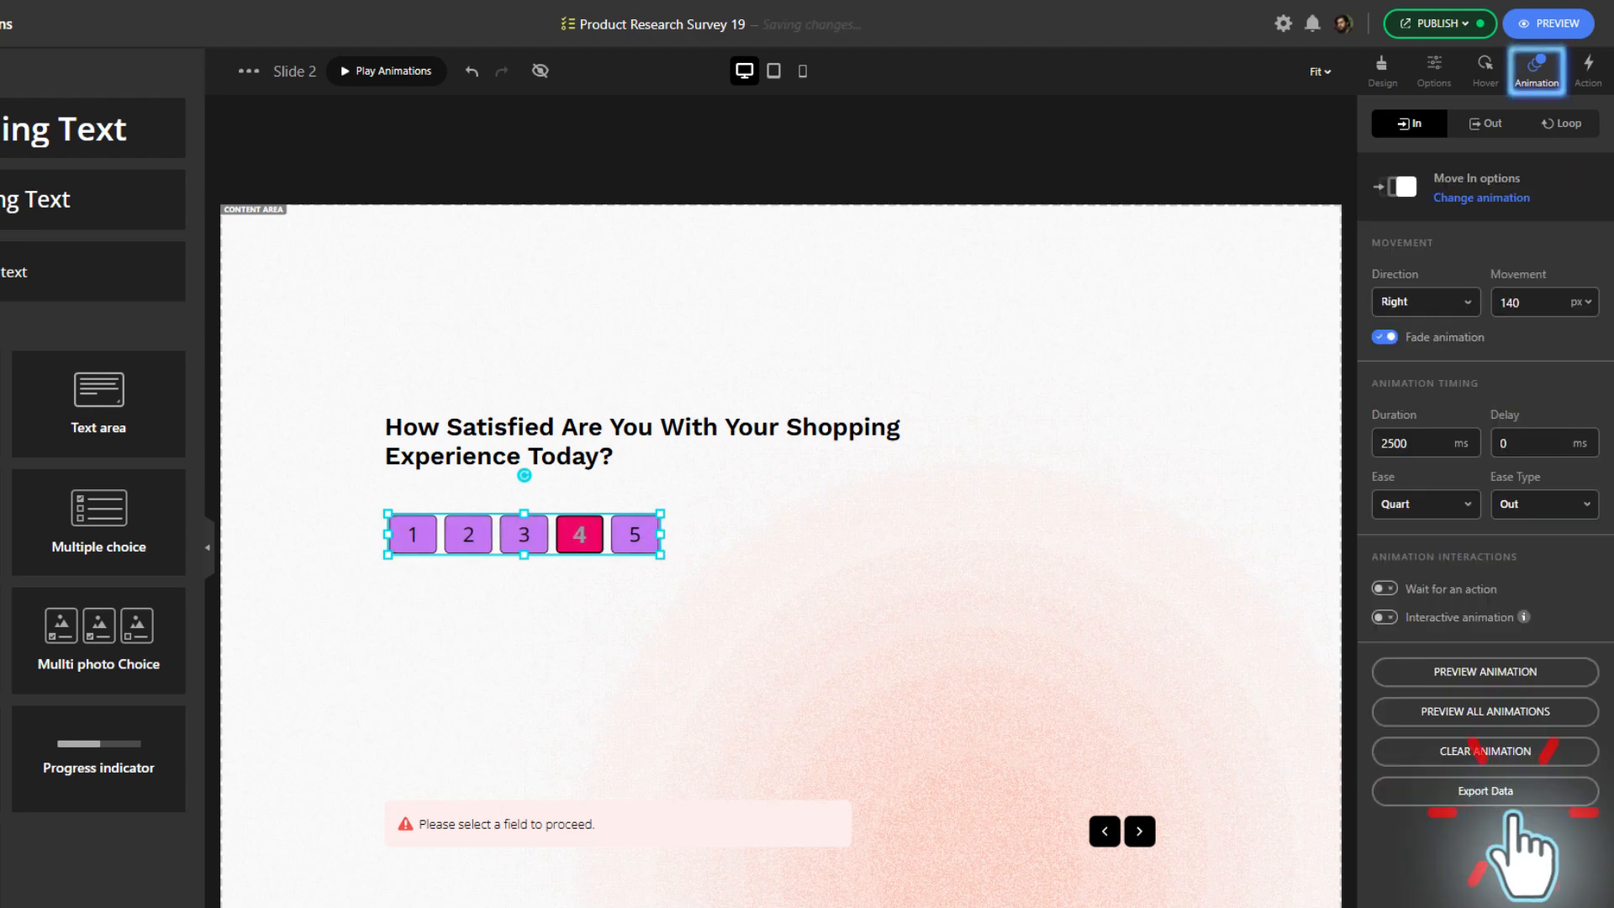
pyautogui.click(1533, 444)
pyautogui.write('800')
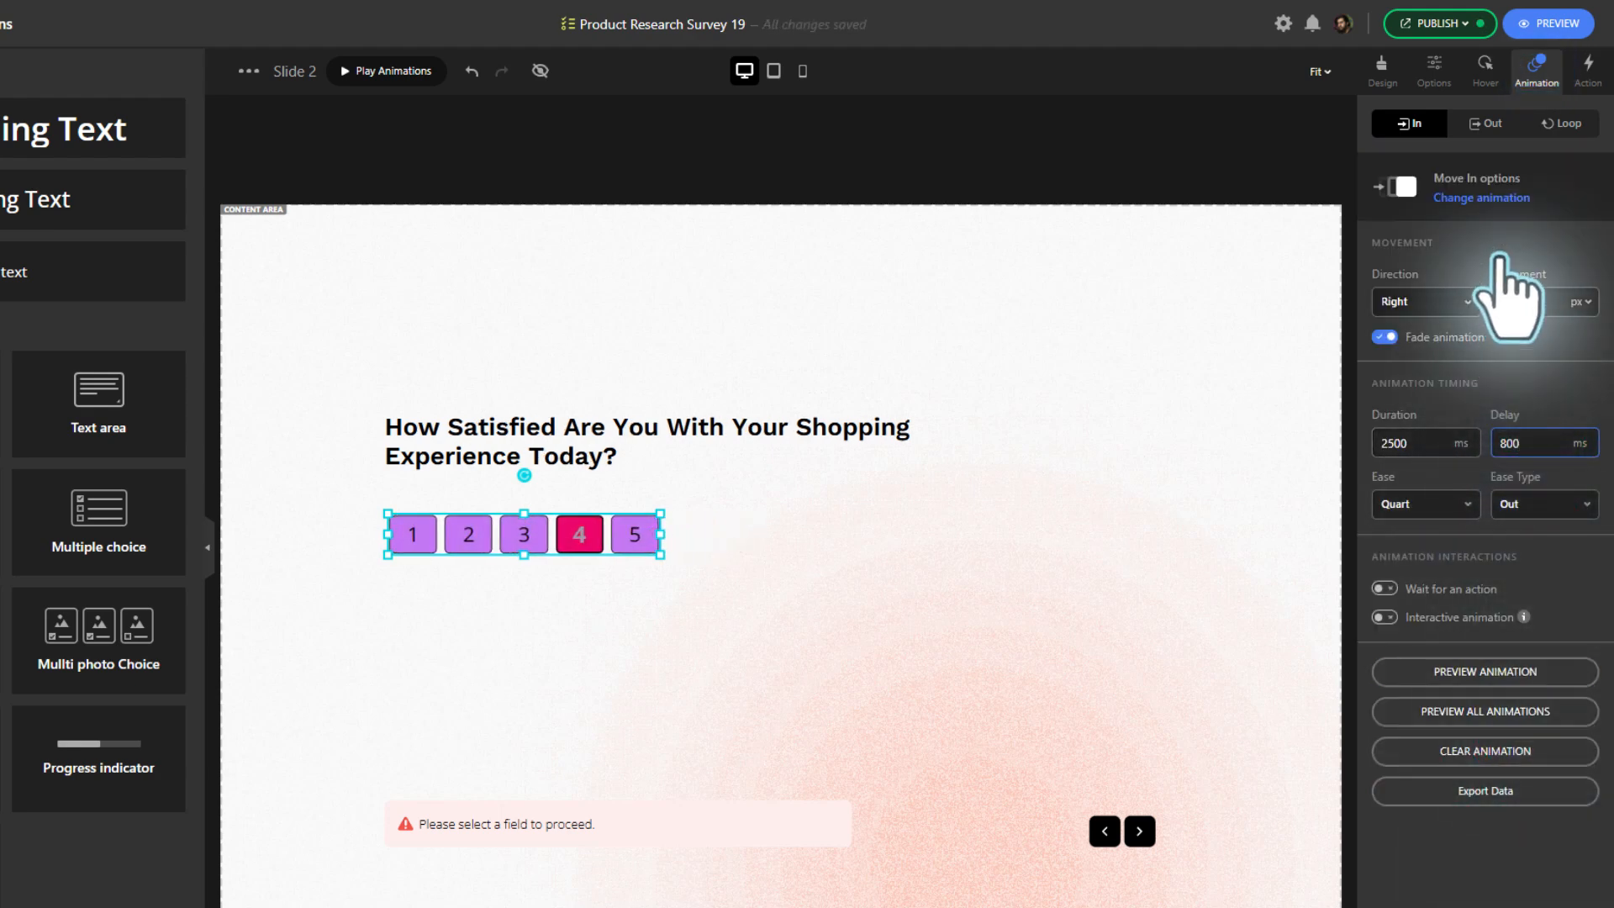
# Preview the survey, start it, try several ratings on the satisfaction scale and close the preview.
pyautogui.click(1551, 25)
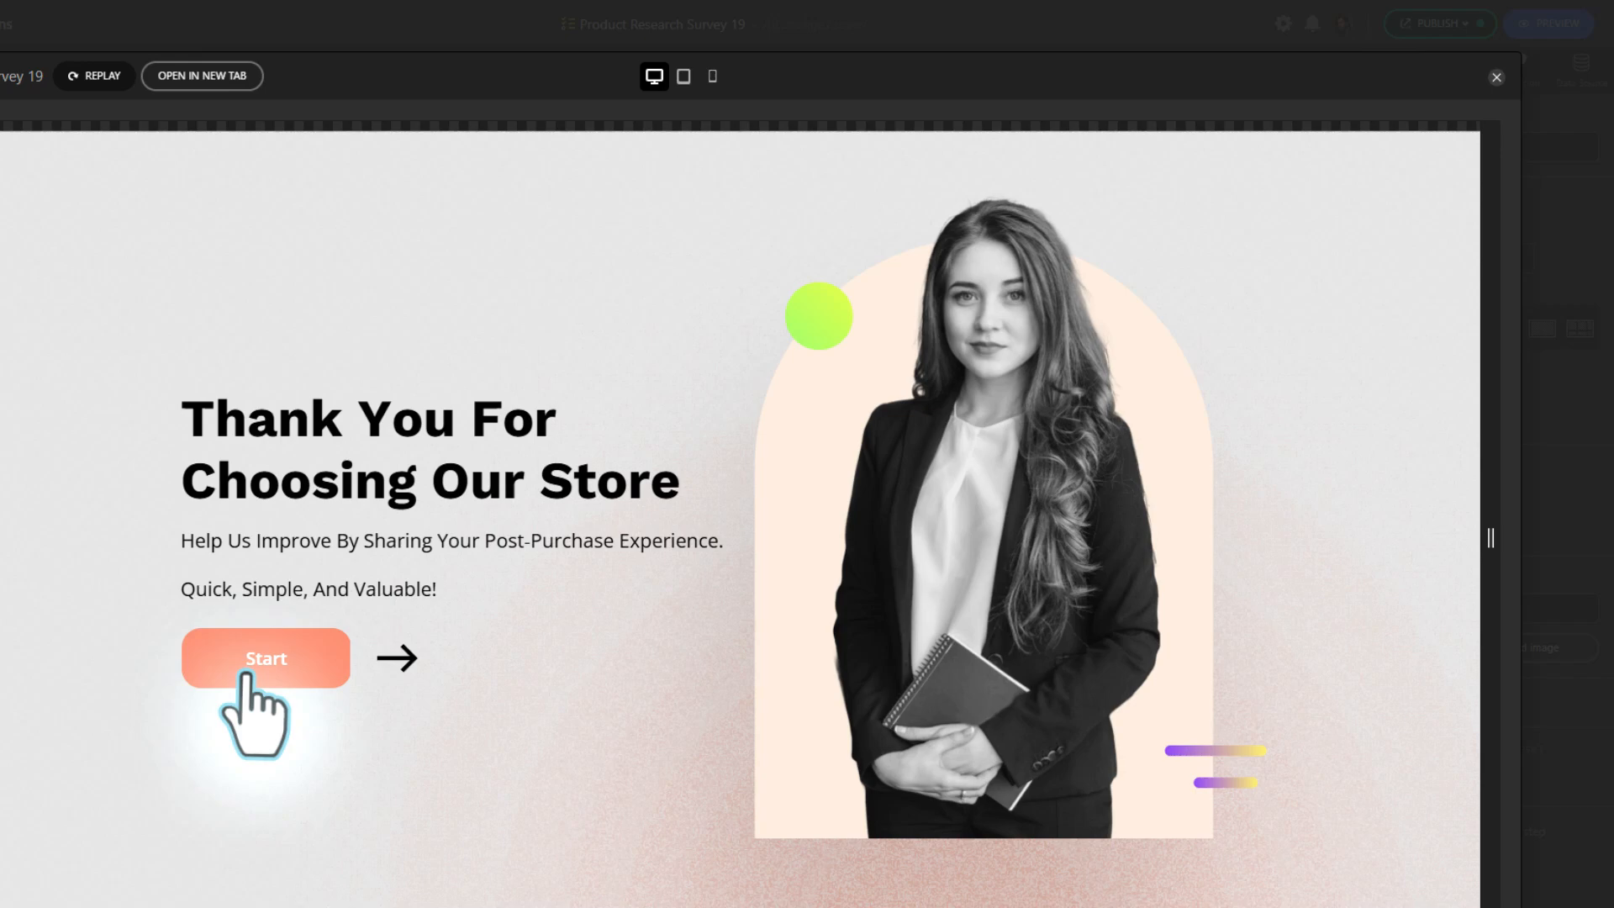
pyautogui.click(246, 674)
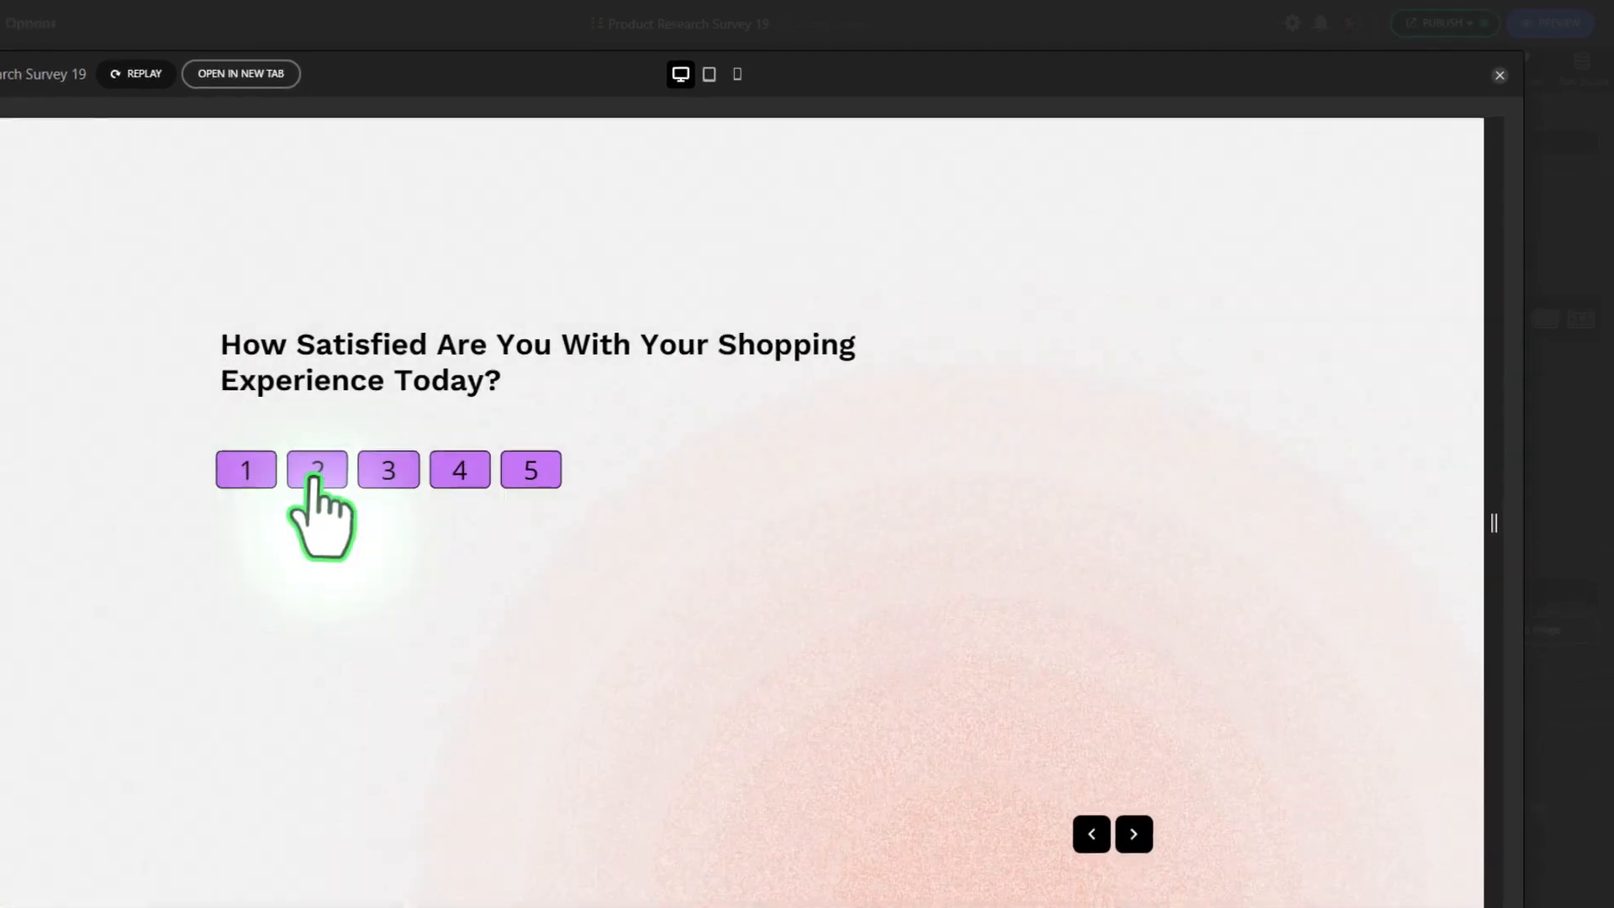
pyautogui.click(317, 475)
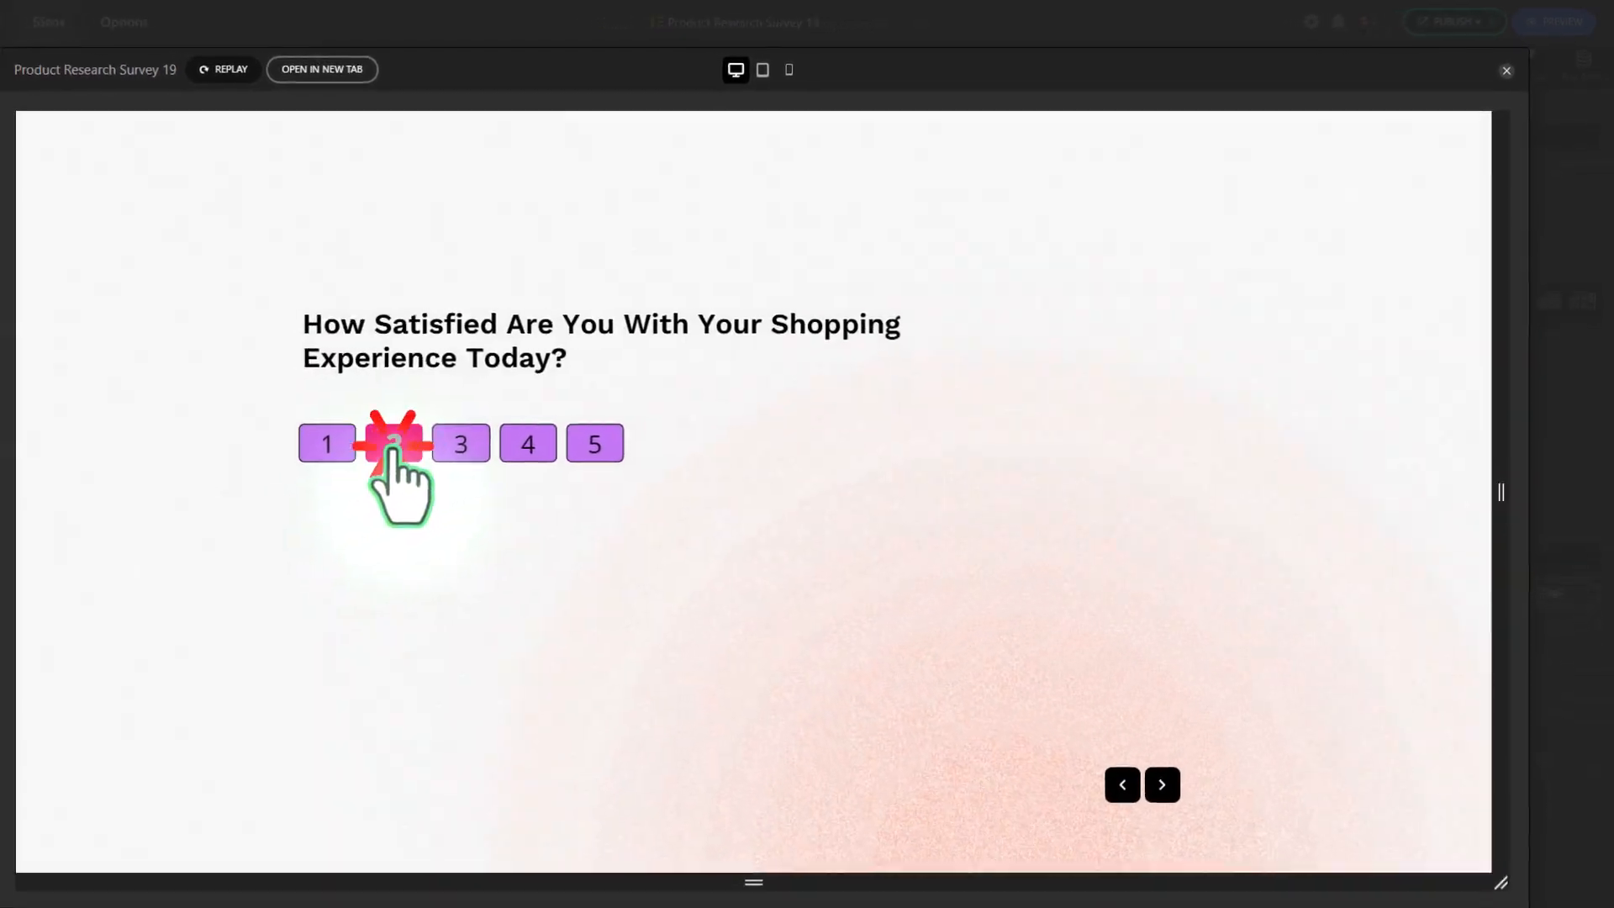
pyautogui.click(460, 471)
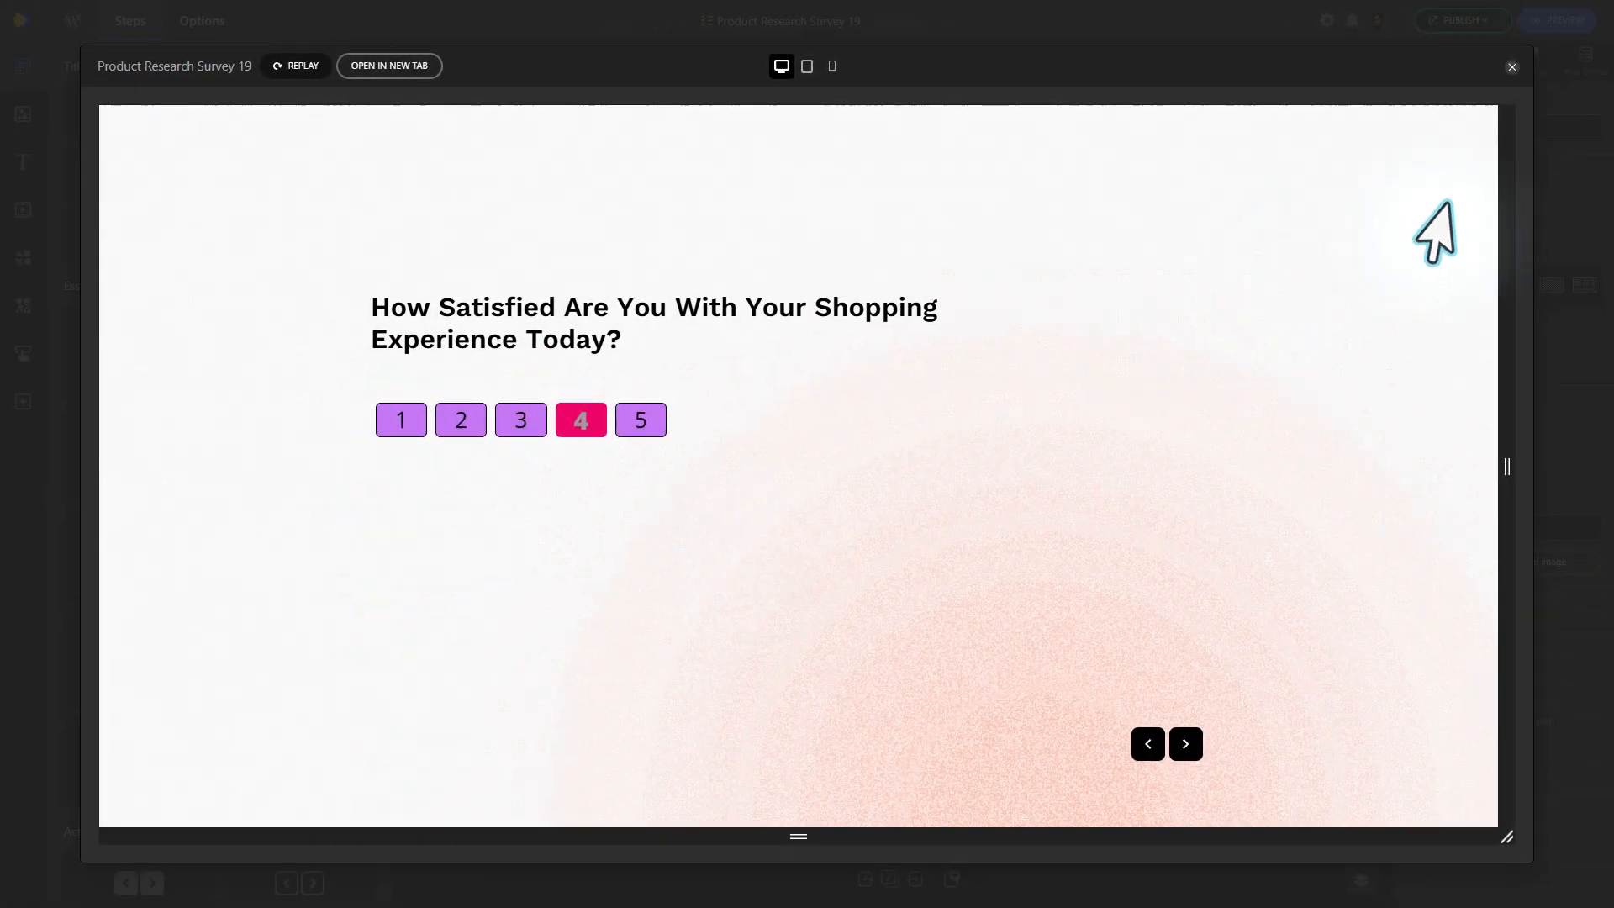
pyautogui.click(1513, 67)
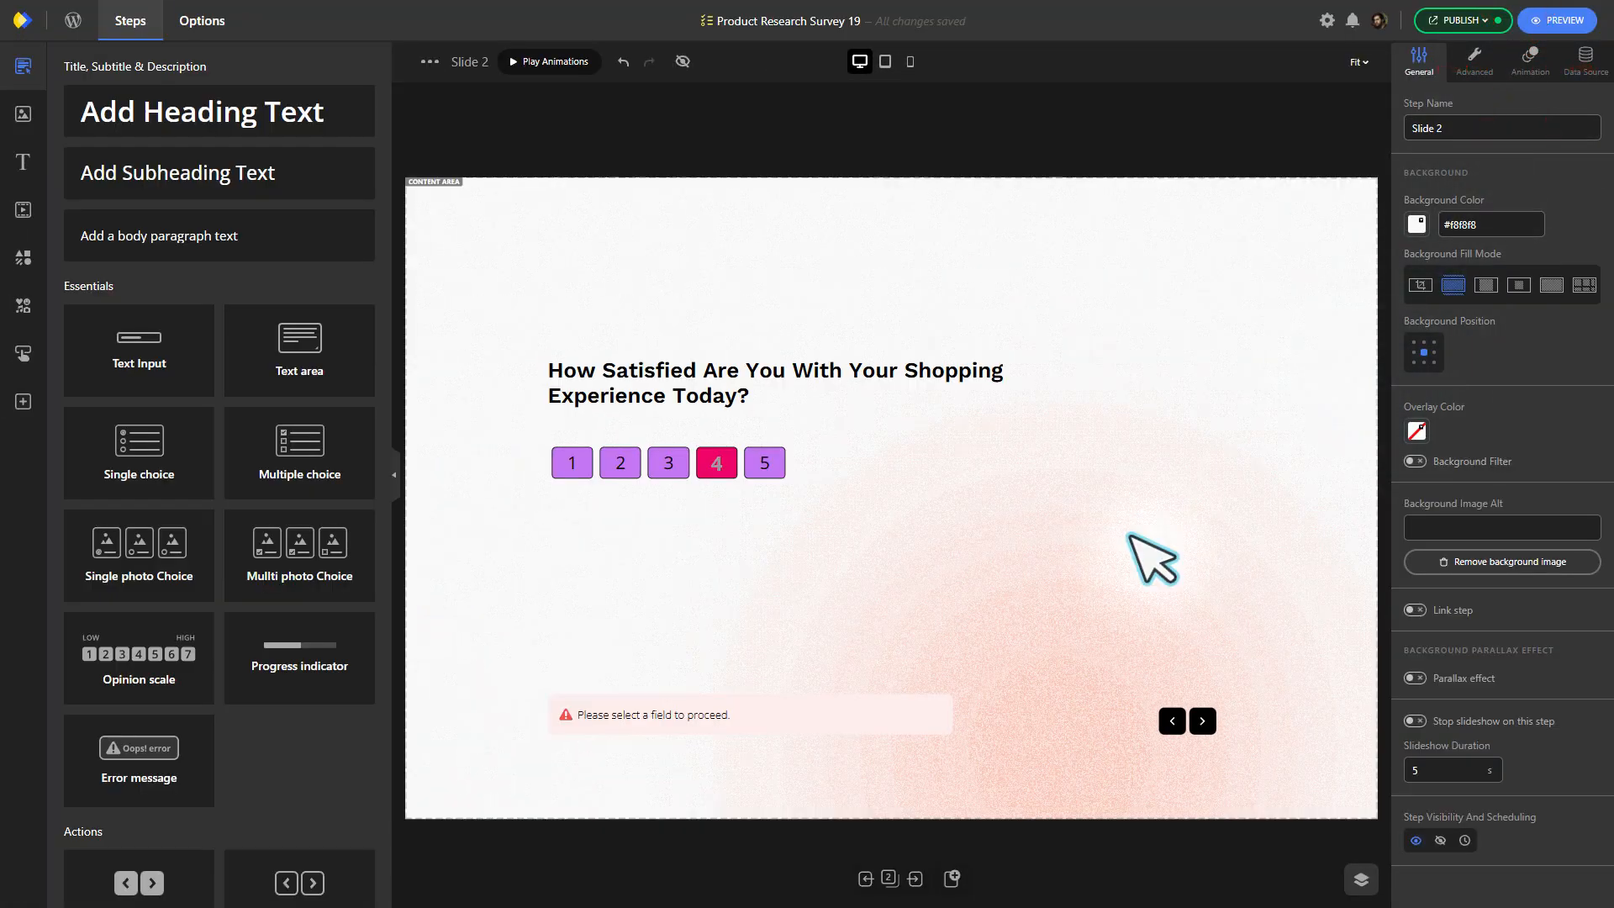
# Go to the third step and inspect its question heading and the Yes, No and Maybe photo choices.
pyautogui.click(914, 878)
pyautogui.click(695, 413)
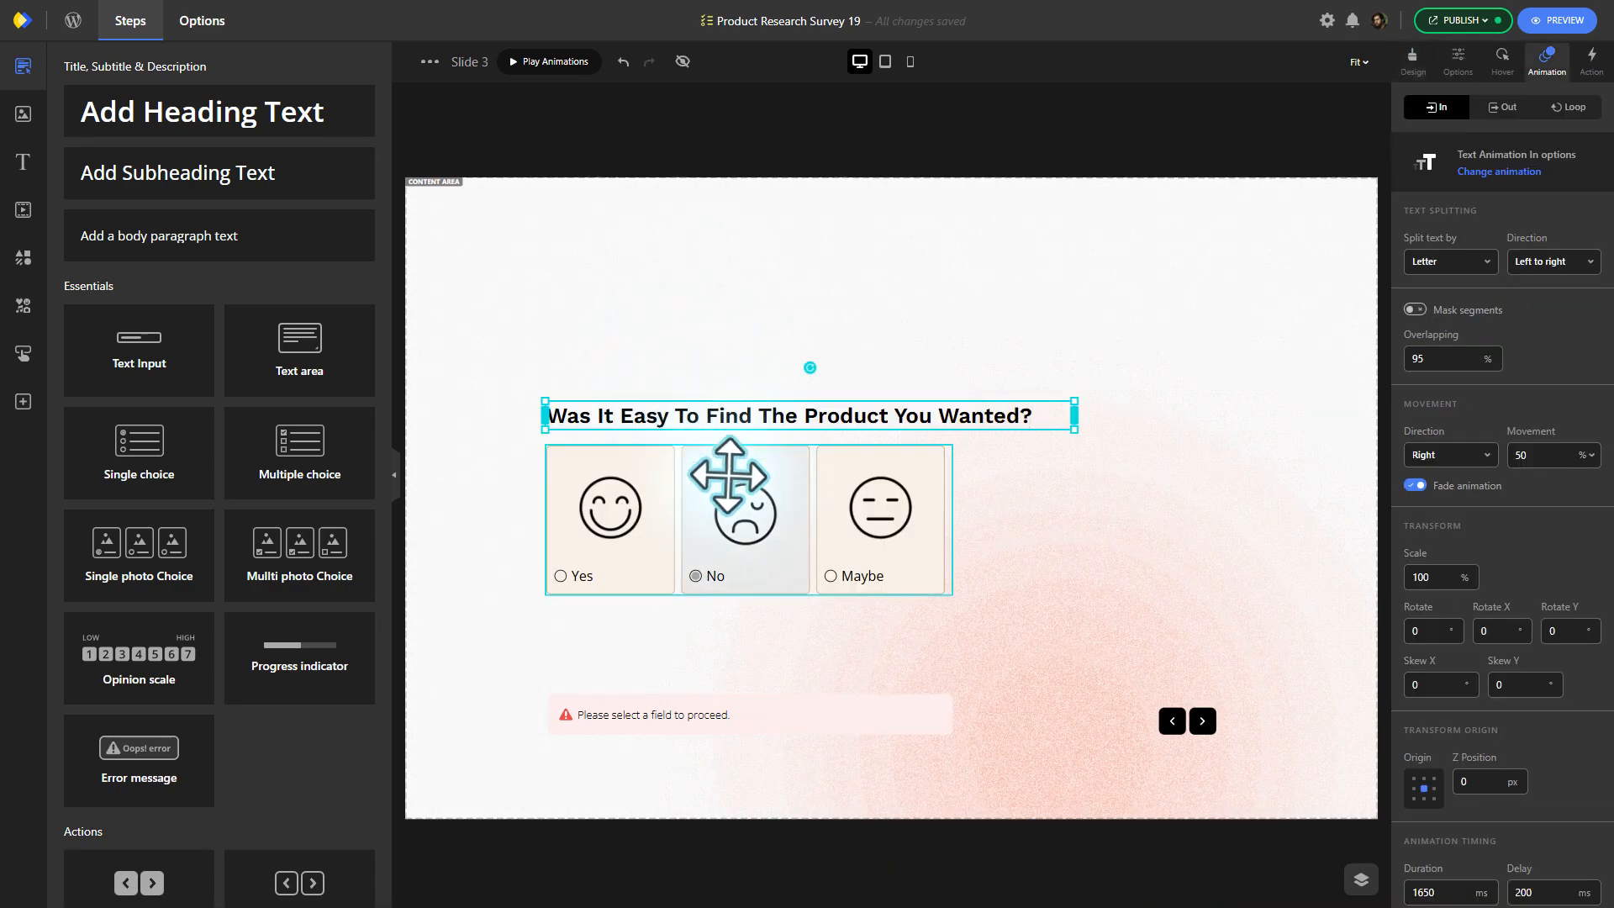
pyautogui.click(741, 496)
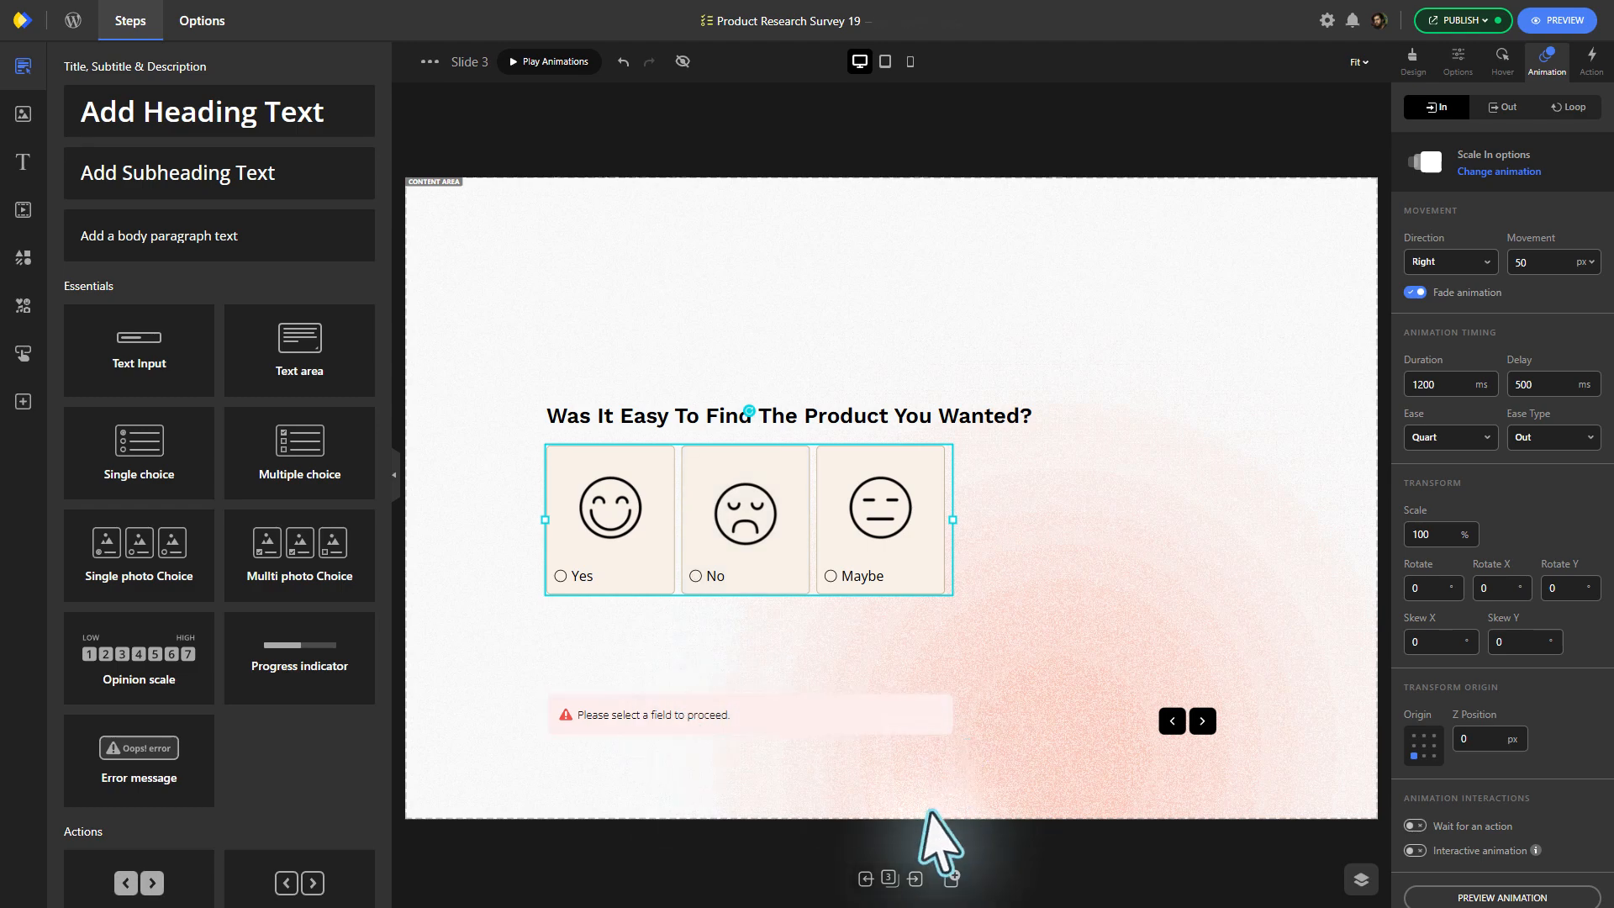
# On the product category step, rename the five choices to Laptops, Mobile, Audio, Gaming and SmartHome.
pyautogui.click(915, 878)
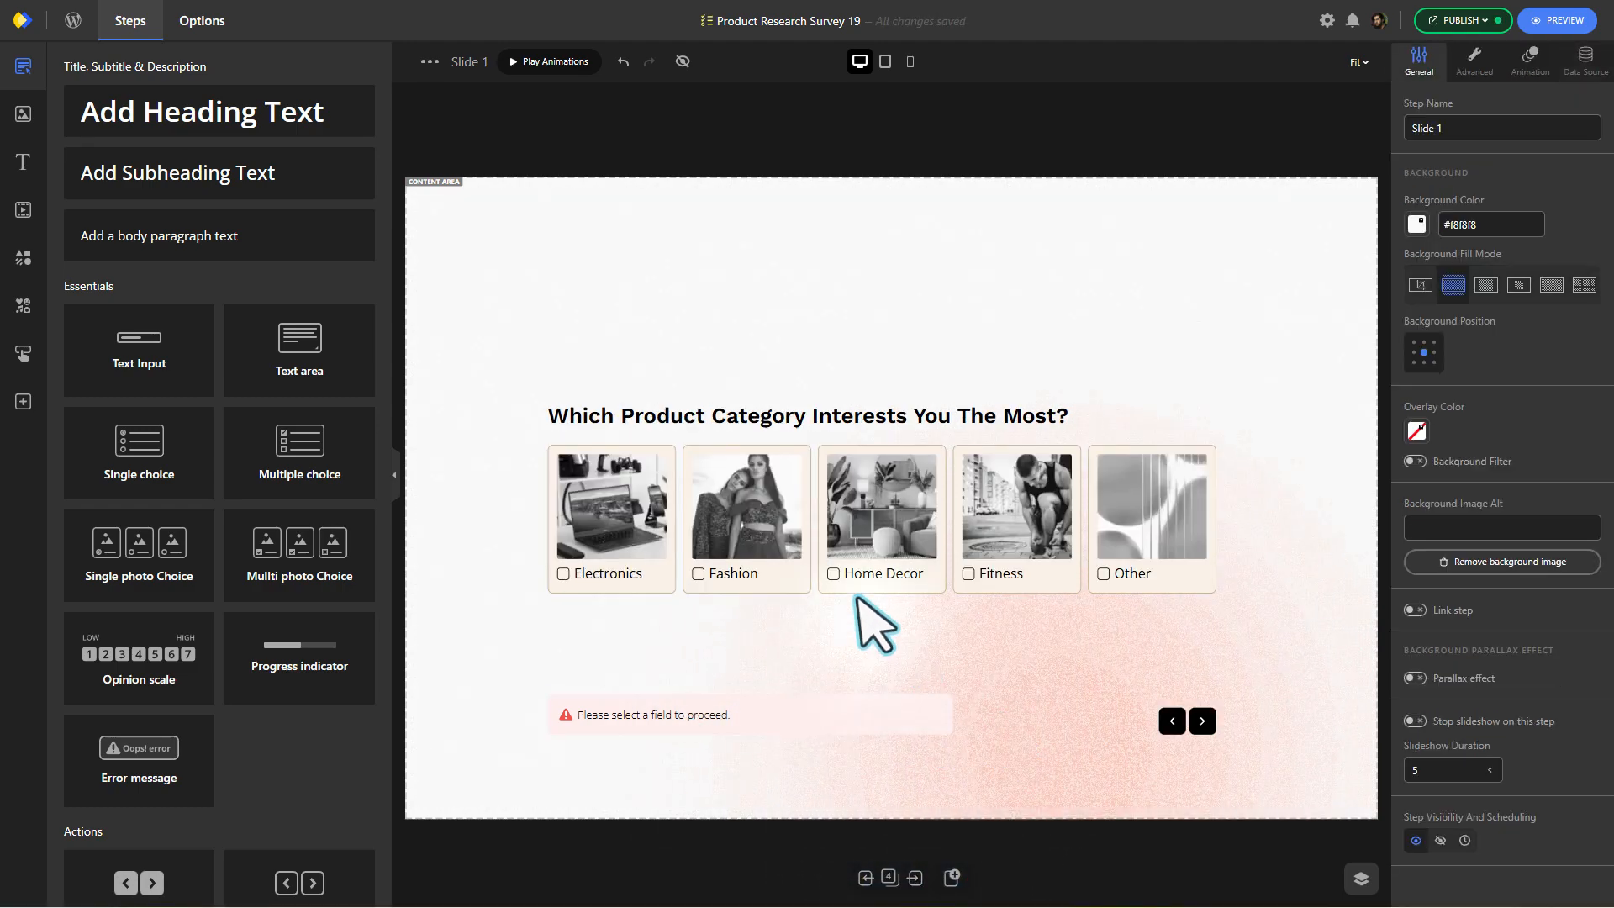
pyautogui.click(740, 553)
pyautogui.doubleClick(603, 575)
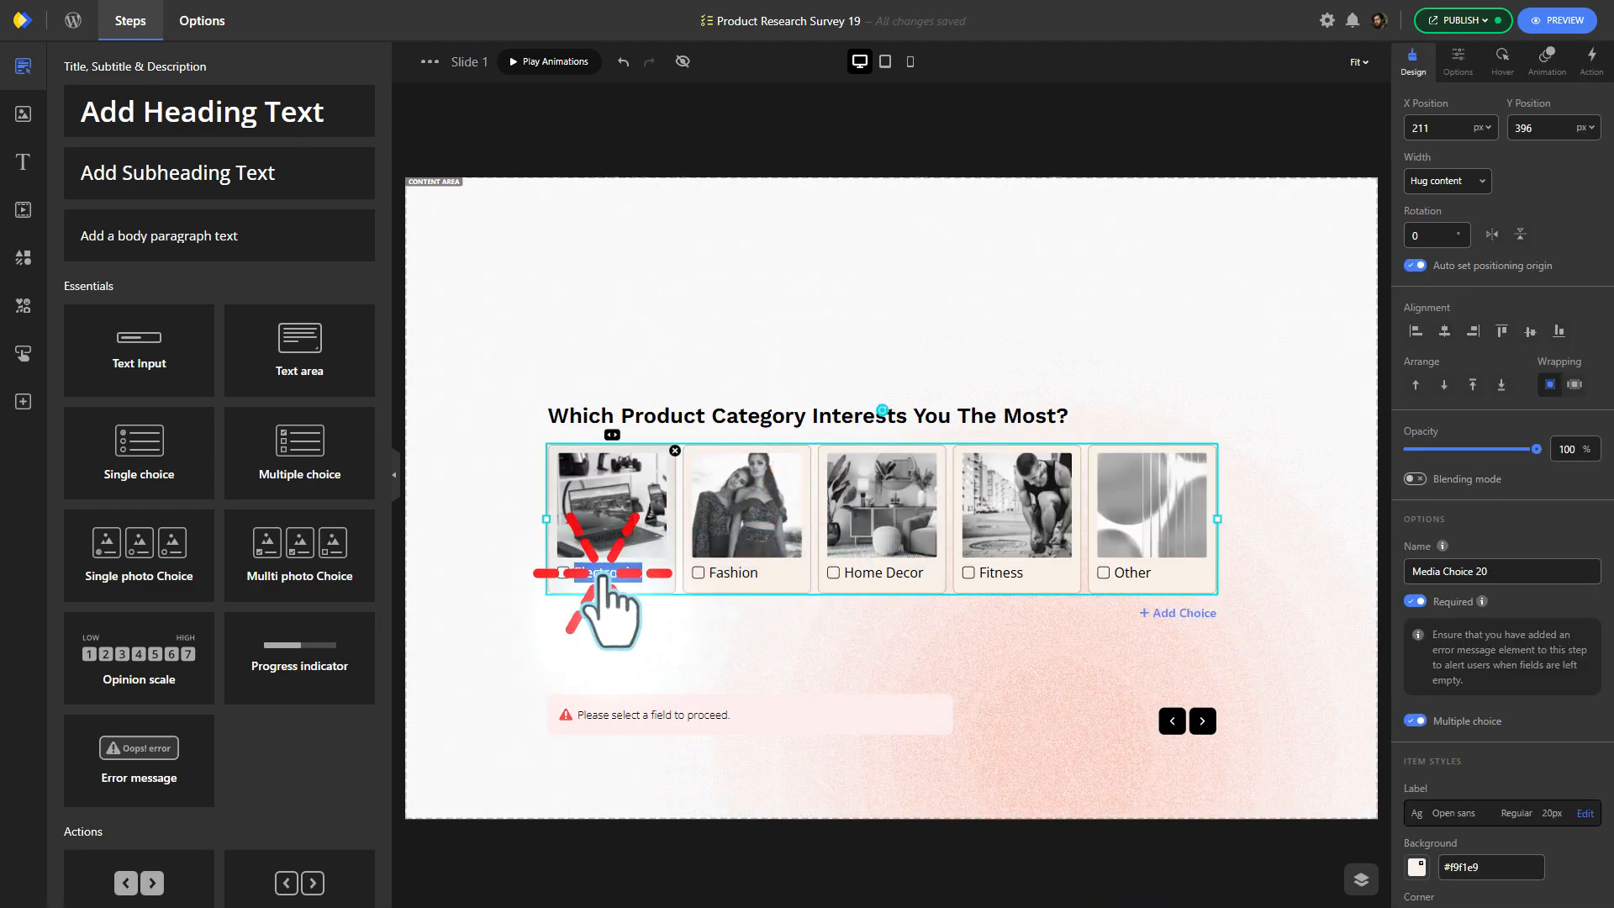
pyautogui.write('Laptops')
pyautogui.doubleClick(728, 572)
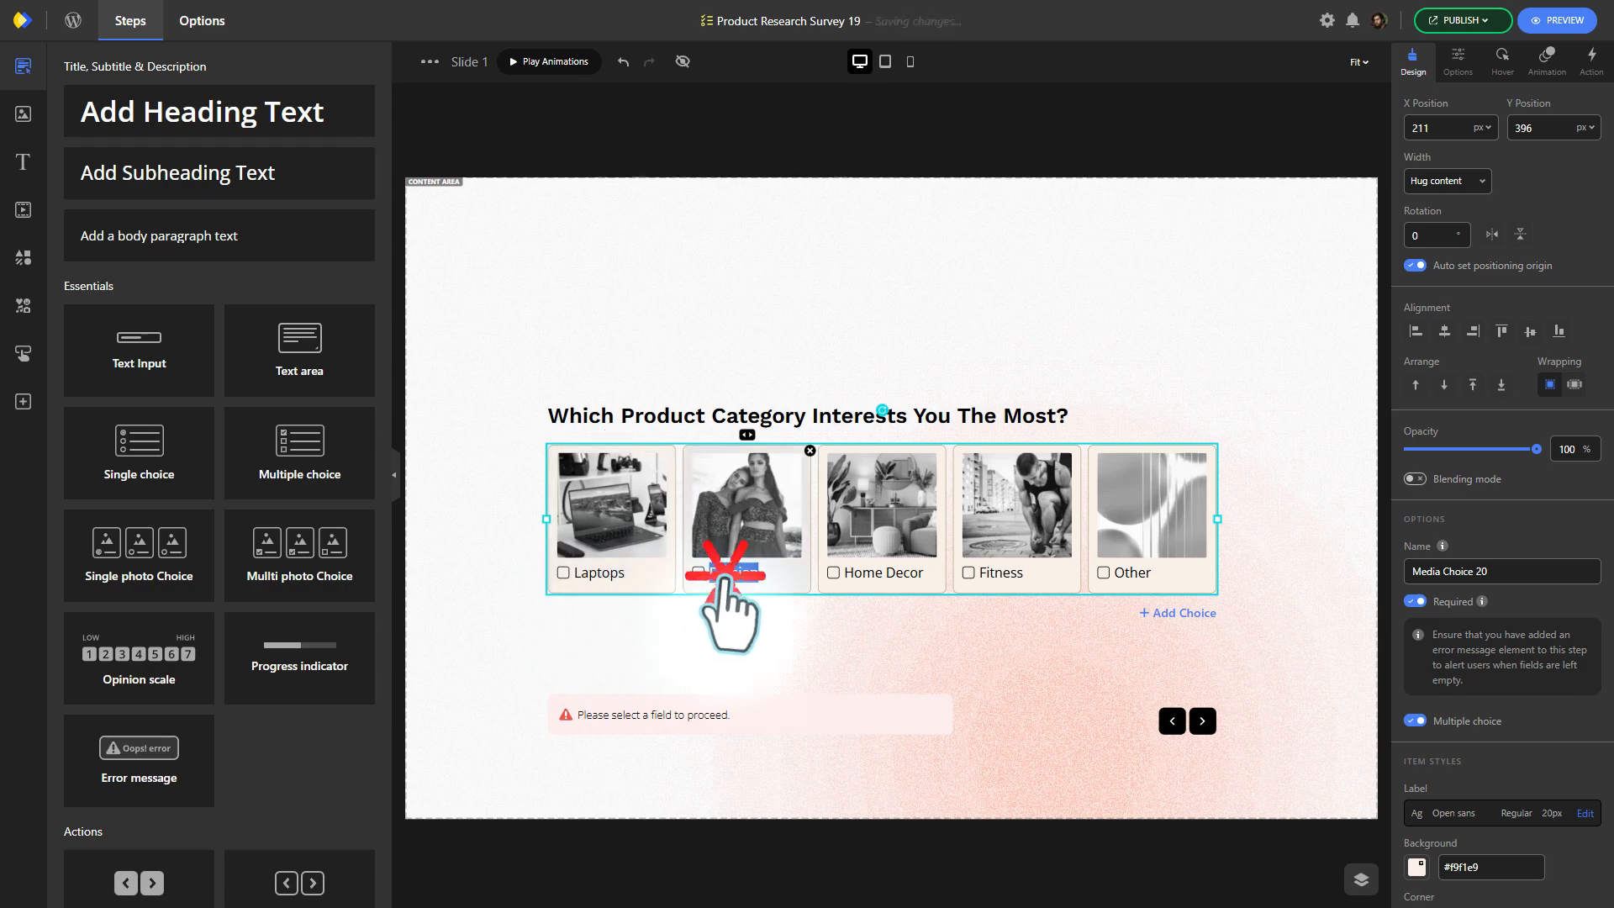
pyautogui.write('Mobile')
pyautogui.doubleClick(900, 572)
pyautogui.write('Audio')
pyautogui.click(985, 579)
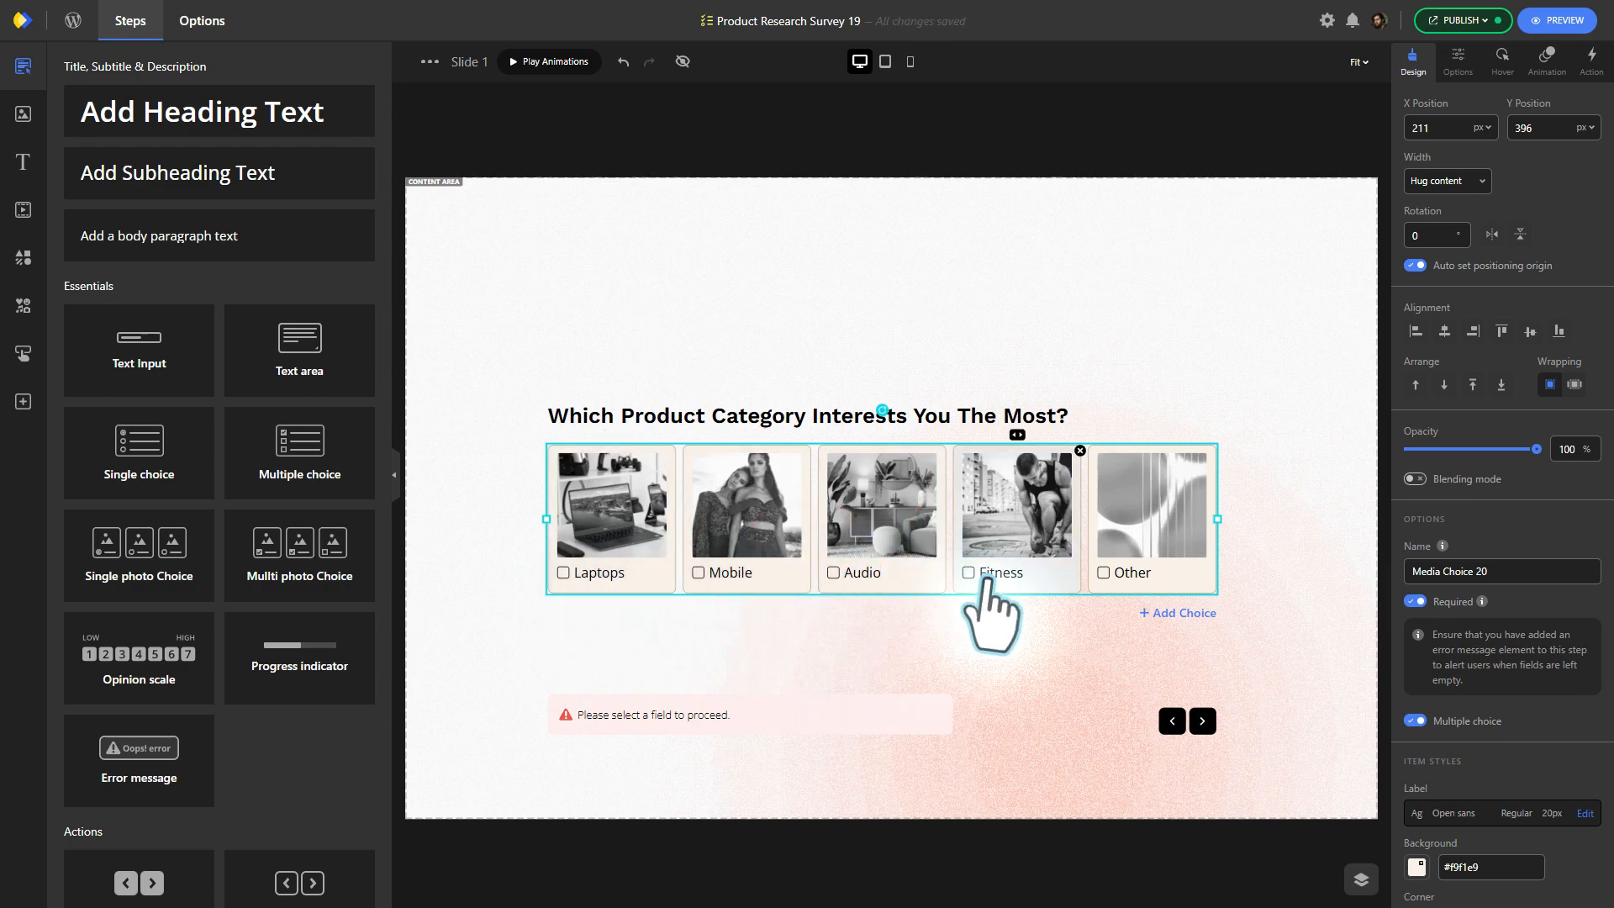
pyautogui.write('Gaming')
pyautogui.click(1112, 576)
pyautogui.write('SmartHome')
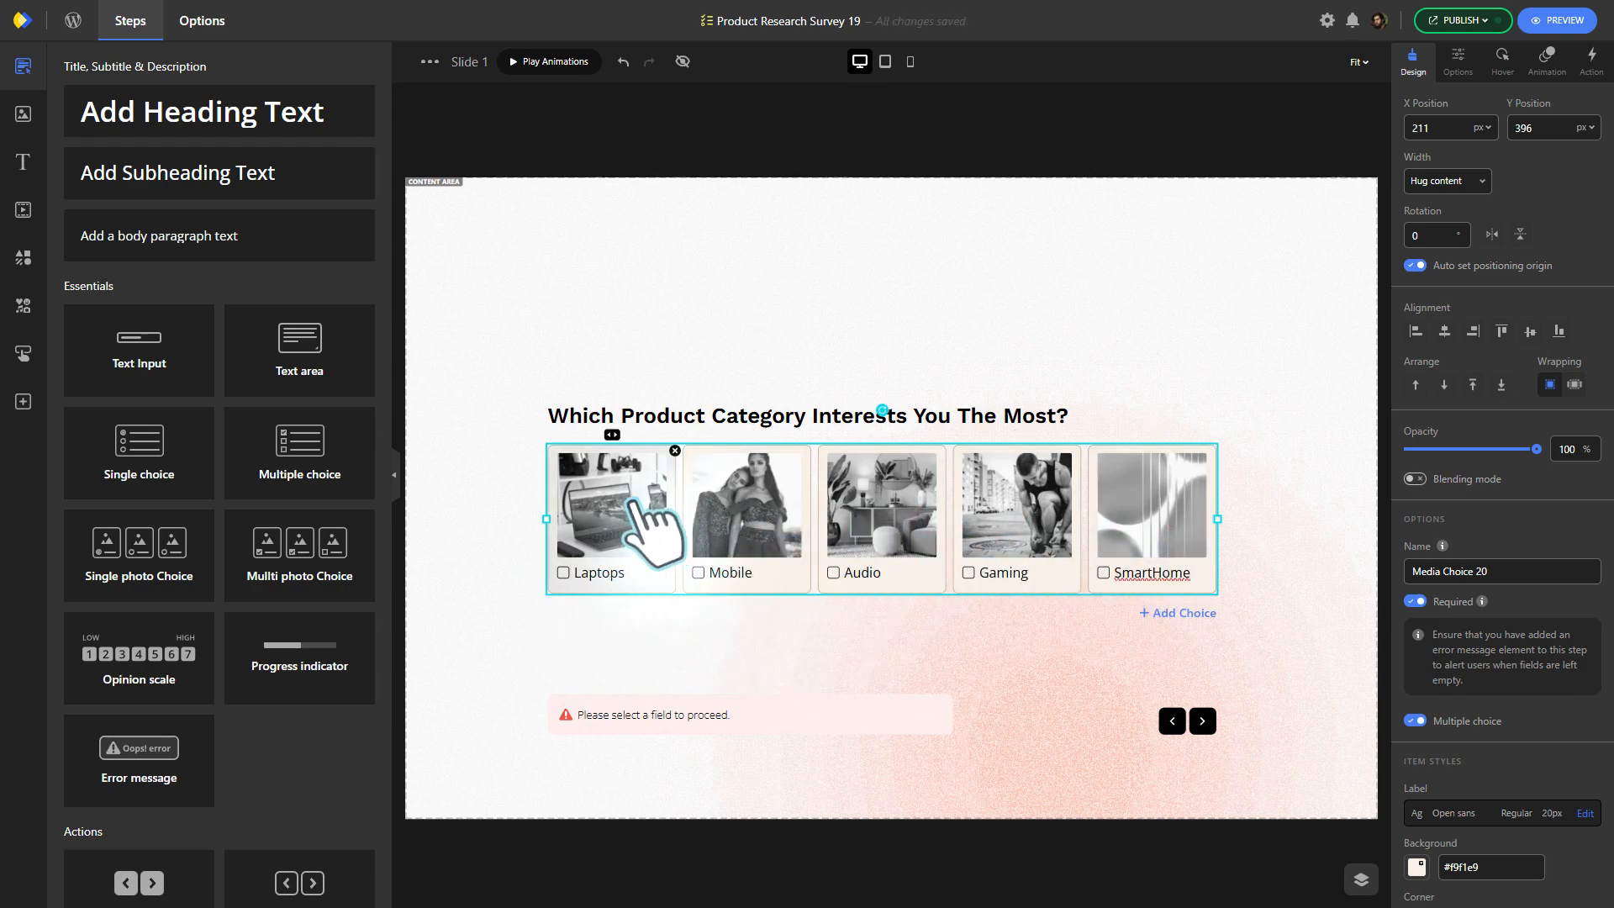
# Replace the five category pictures with the matching laptop, phone, headphones, game controller and smart home photos from My Photos.
pyautogui.click(23, 114)
pyautogui.moveTo(241, 270); pyautogui.dragTo(612, 505)
pyautogui.moveTo(277, 229); pyautogui.dragTo(740, 521)
pyautogui.moveTo(90, 425); pyautogui.dragTo(1017, 513)
pyautogui.moveTo(317, 414); pyautogui.dragTo(875, 508)
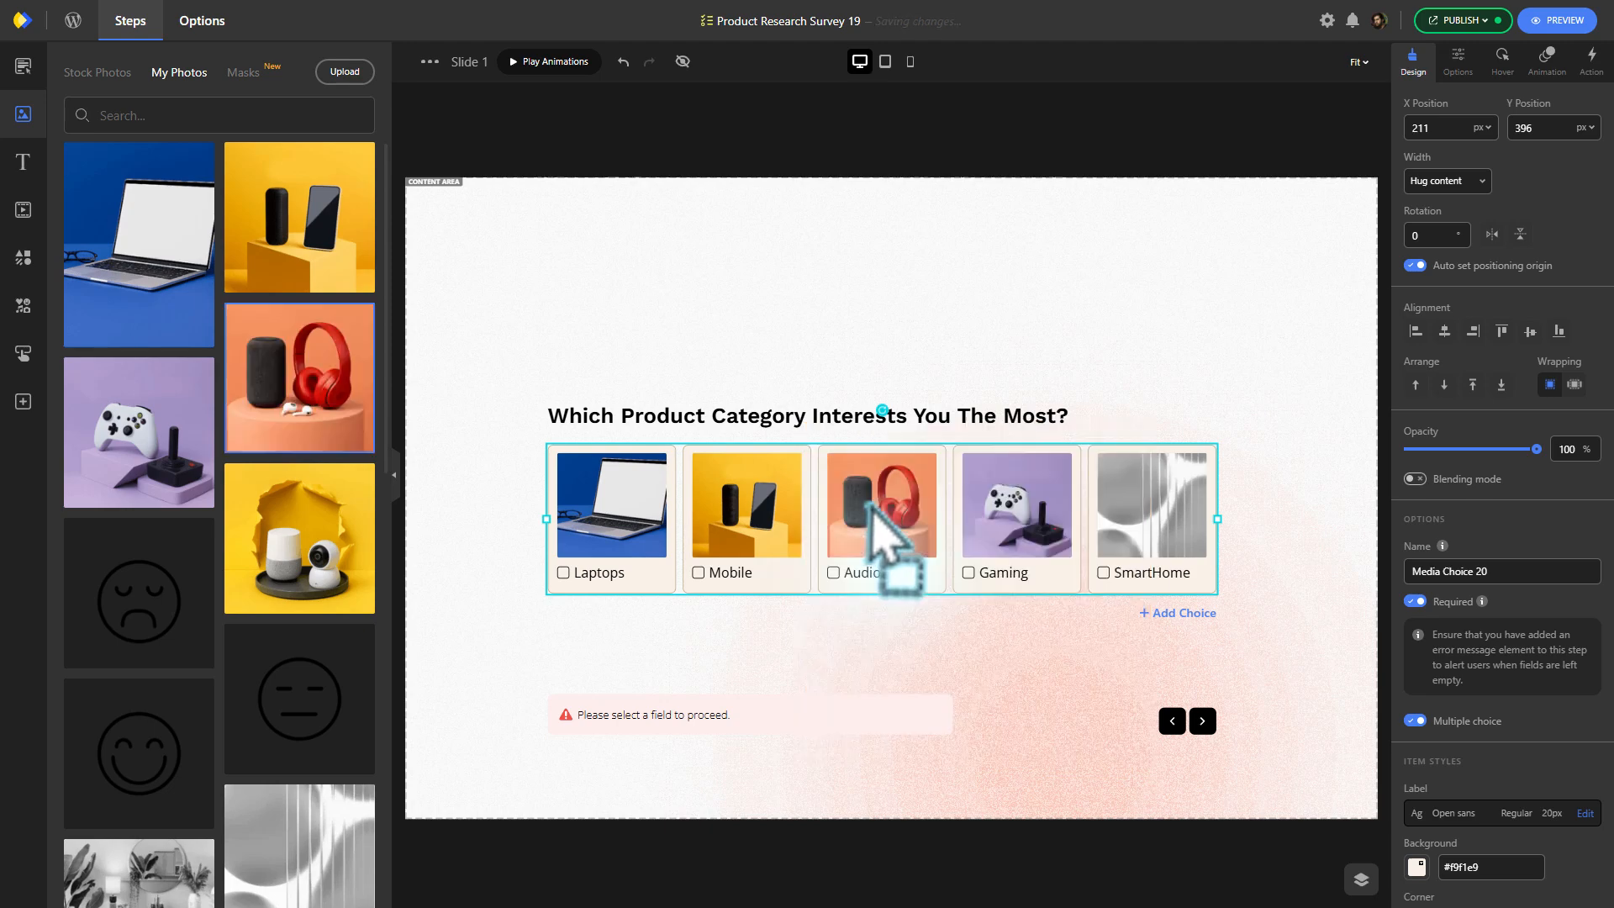
pyautogui.moveTo(360, 541); pyautogui.dragTo(1150, 514)
pyautogui.click(1027, 700)
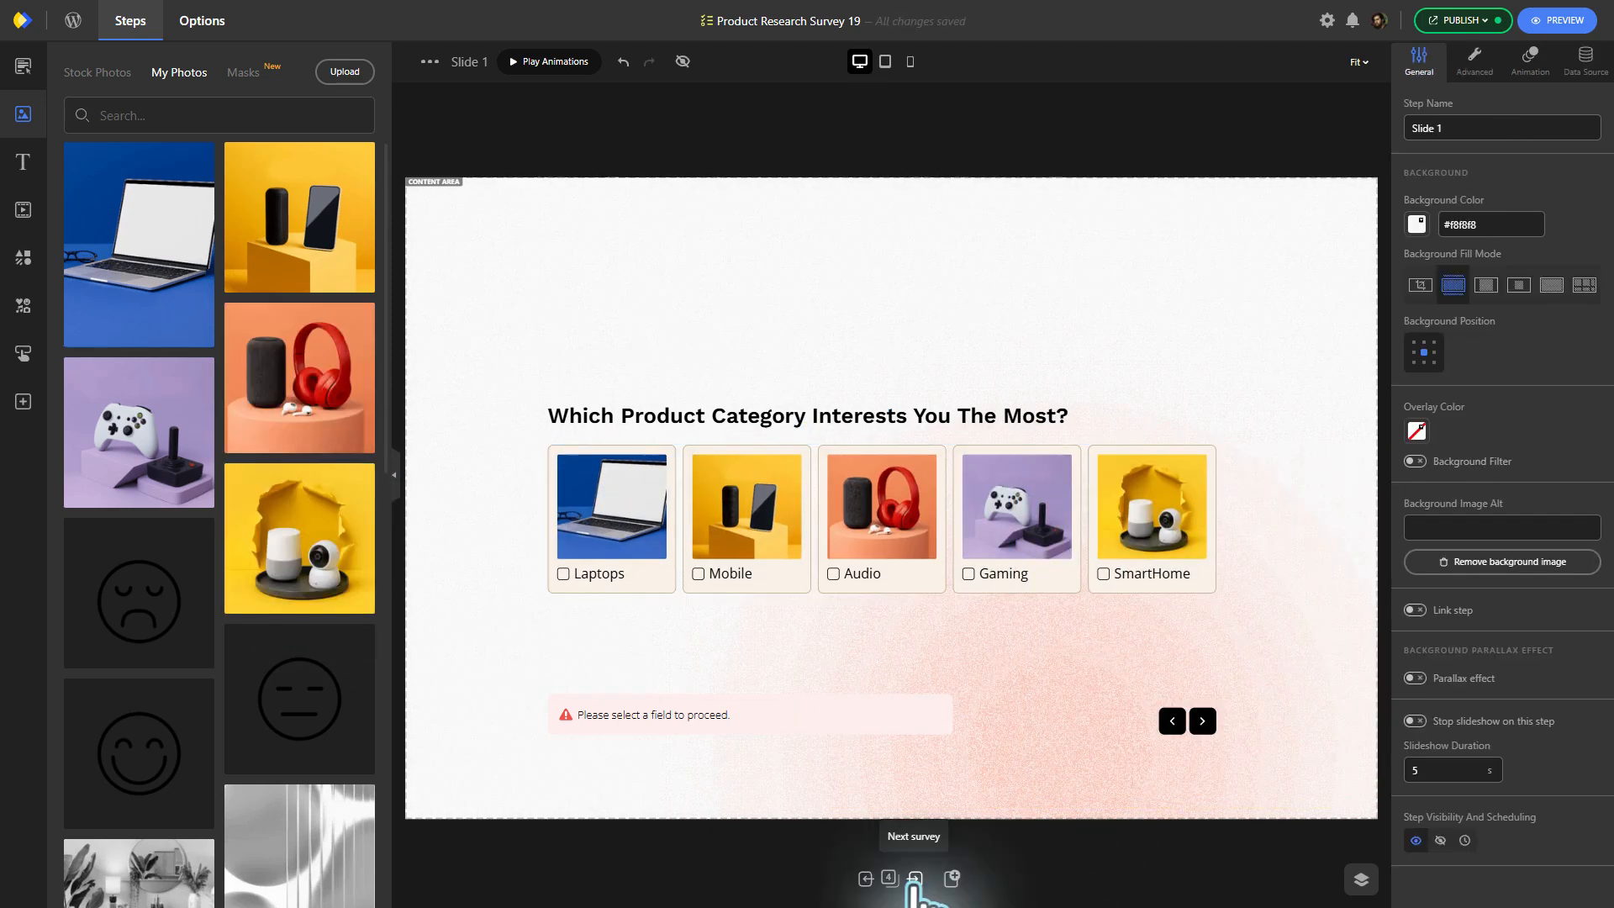
# Go to the final thank-you step and check the link options of its social media icons.
pyautogui.click(913, 879)
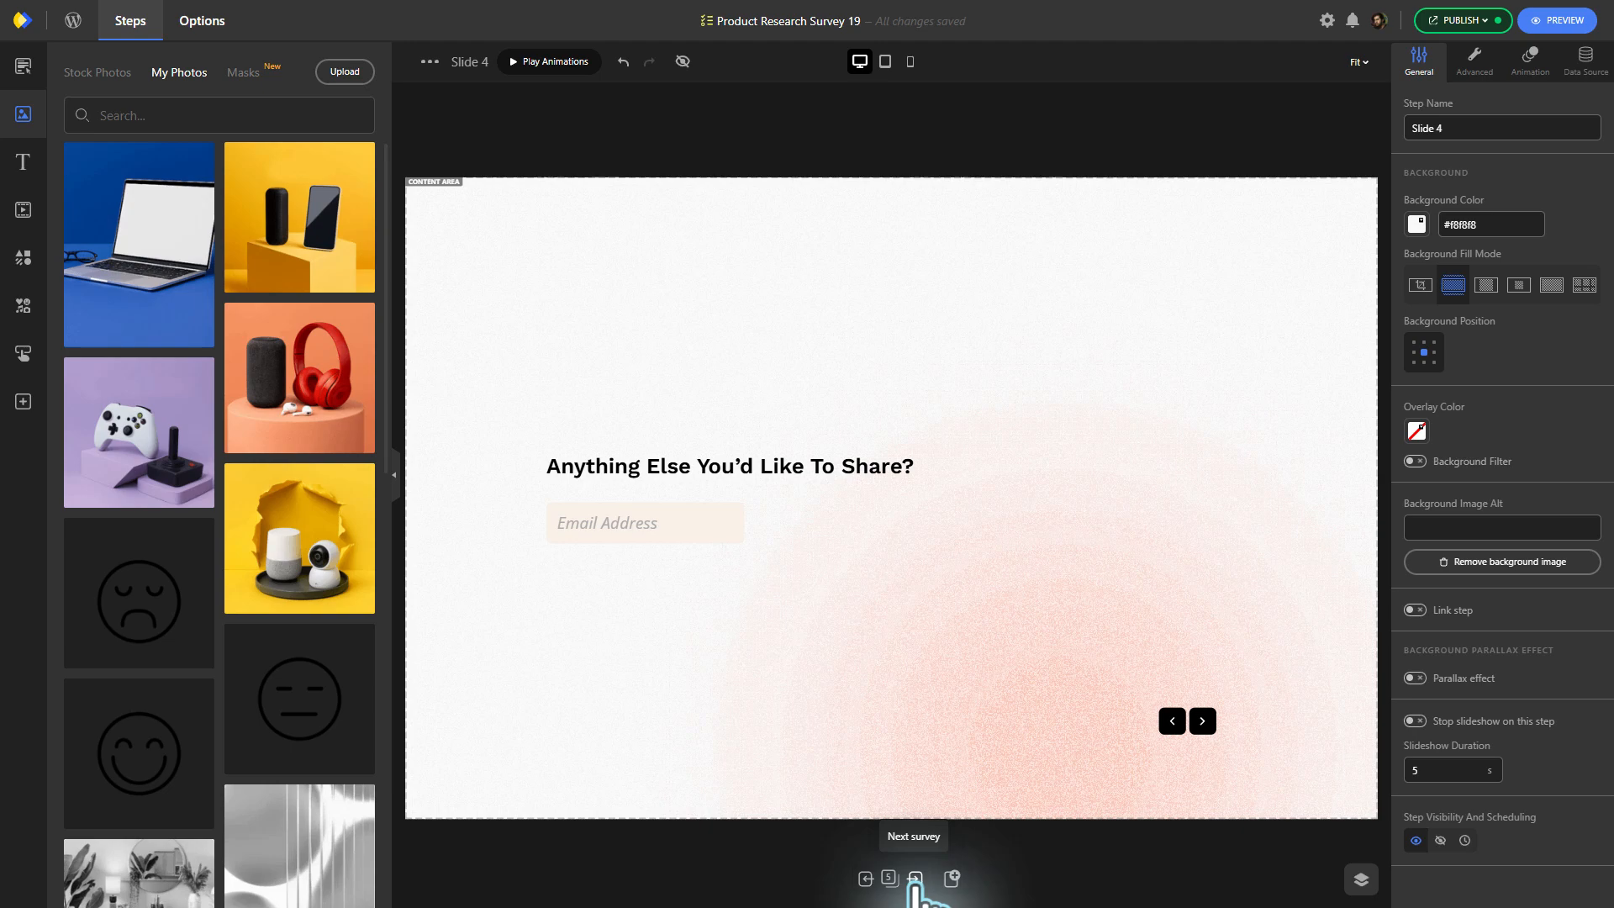
pyautogui.click(915, 879)
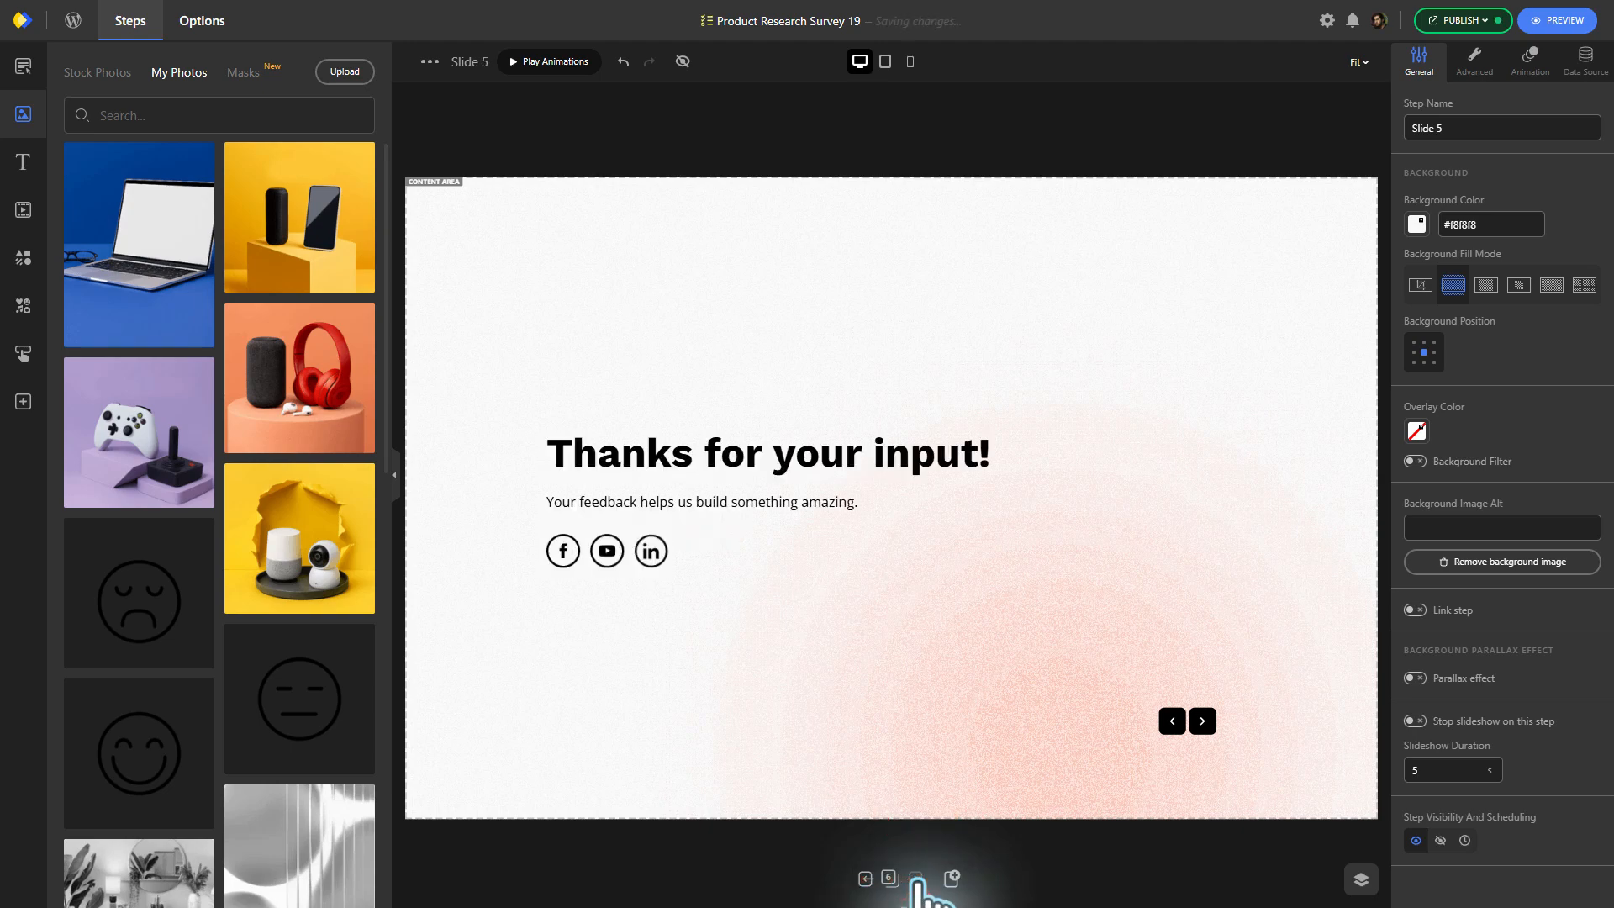
pyautogui.click(564, 550)
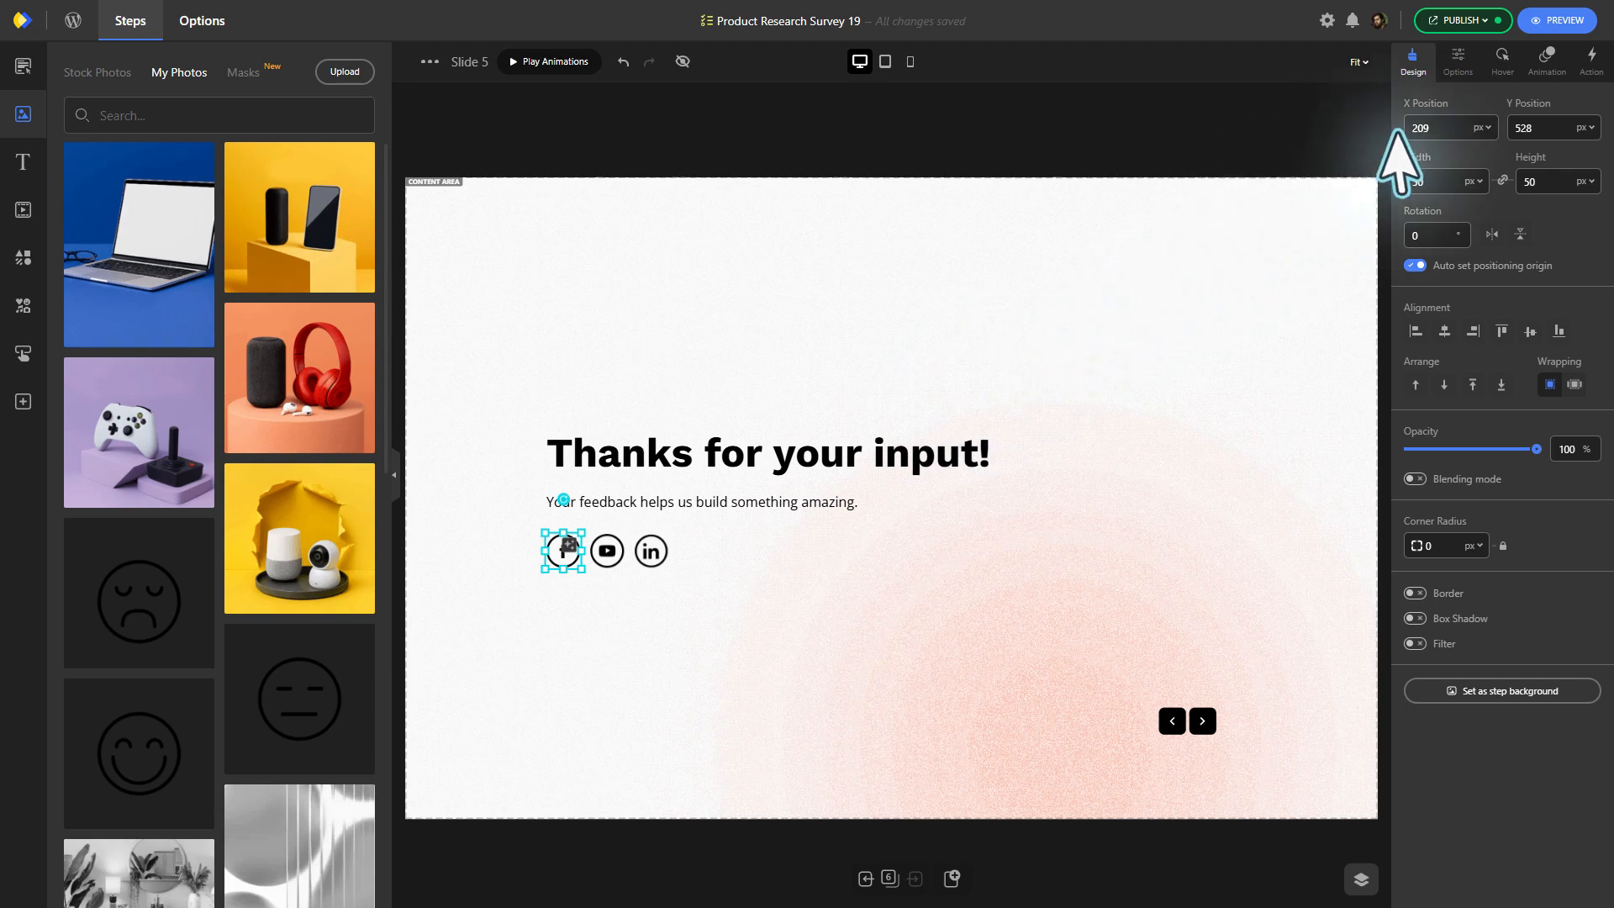
pyautogui.click(1458, 60)
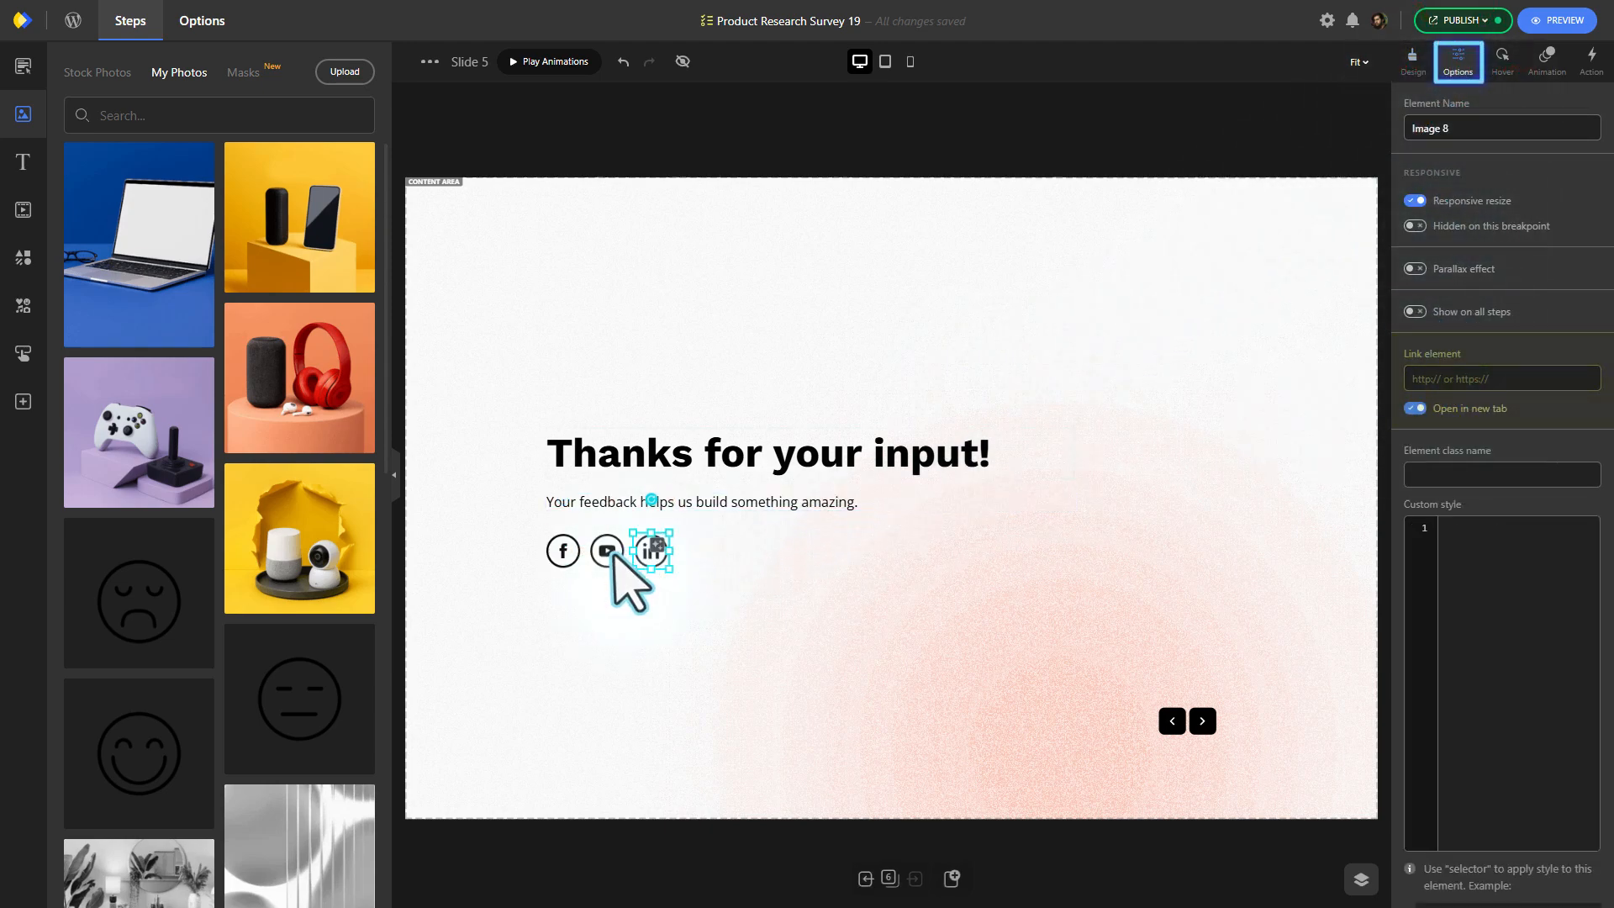
pyautogui.click(980, 395)
# Publish the survey and return to the WordPress dashboard.
pyautogui.click(1467, 20)
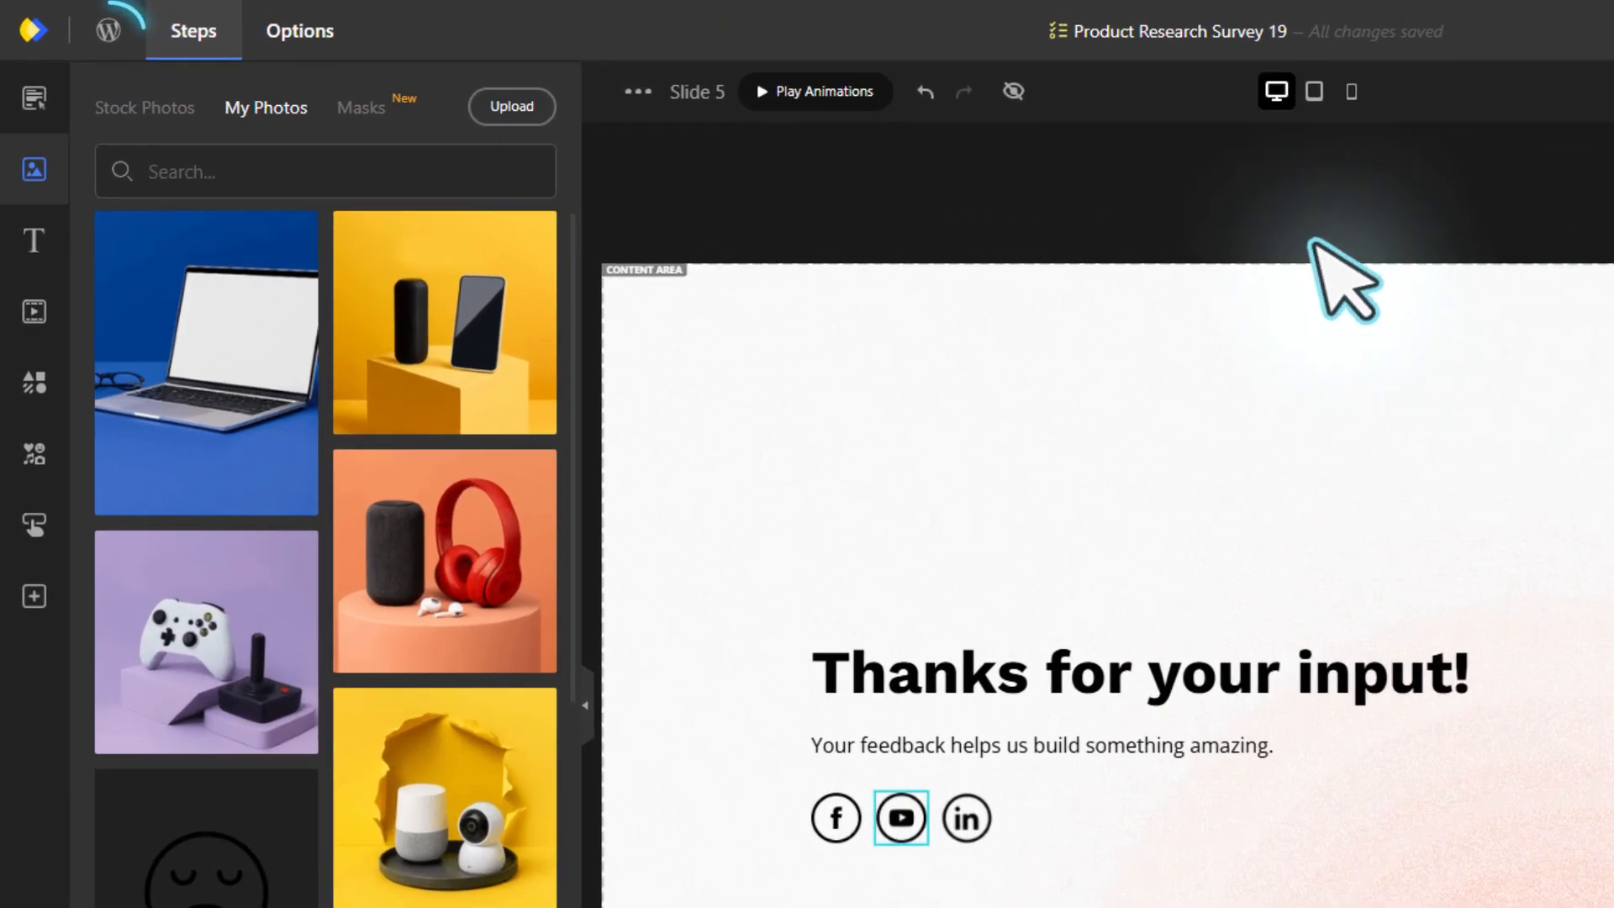
pyautogui.click(107, 30)
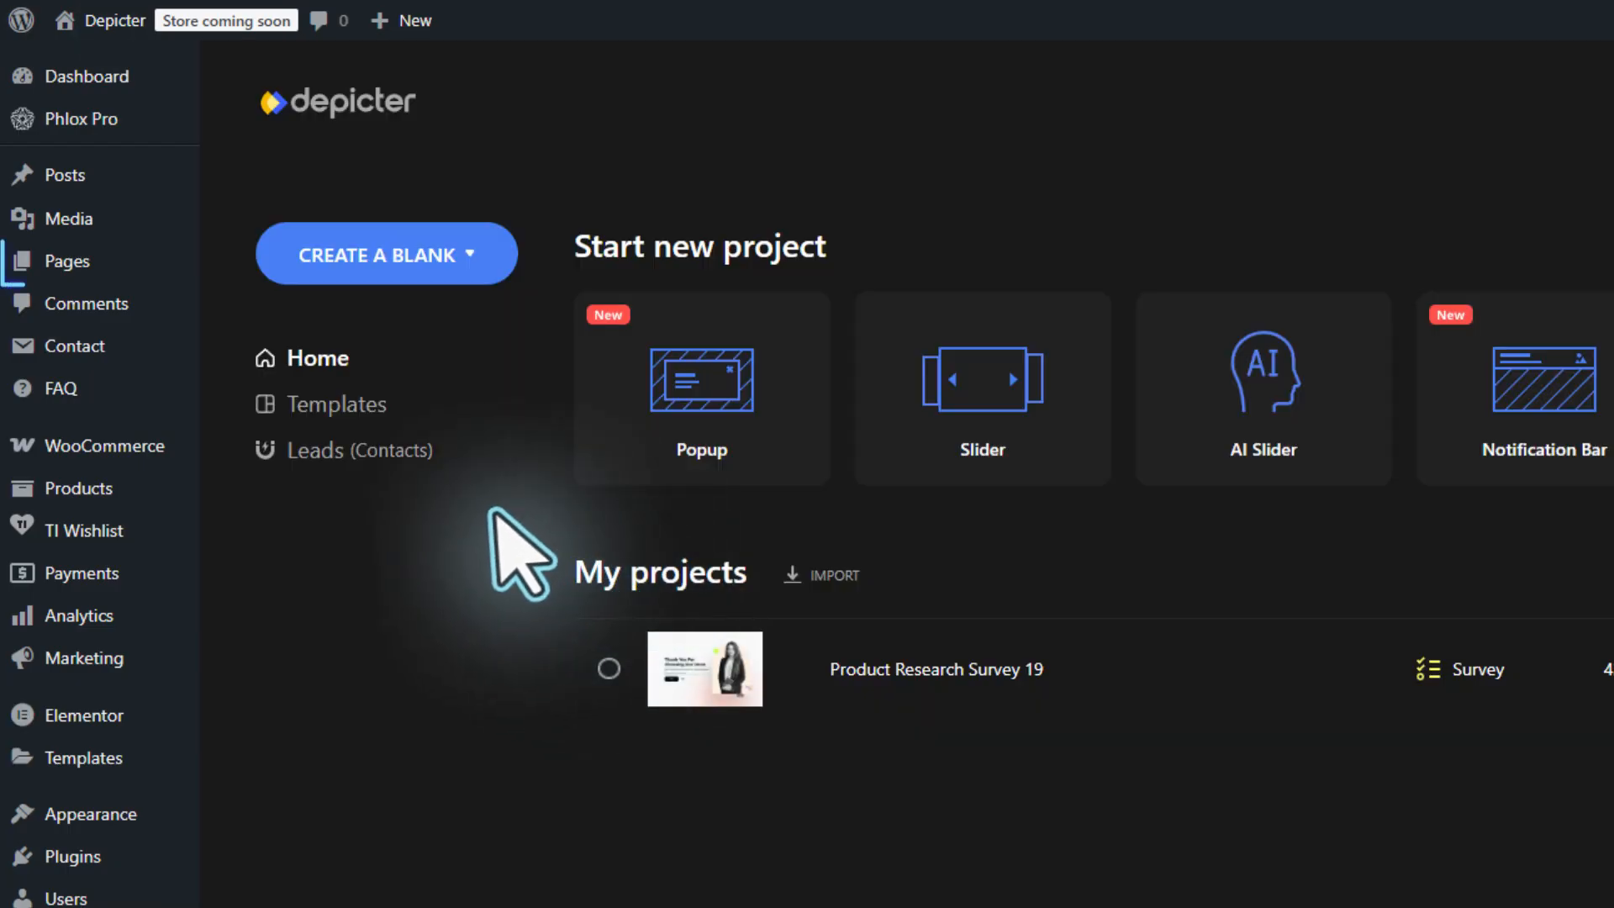
# Add a new WordPress page and insert a Depicter block showing Product Research Survey 19.
pyautogui.moveTo(156, 267)
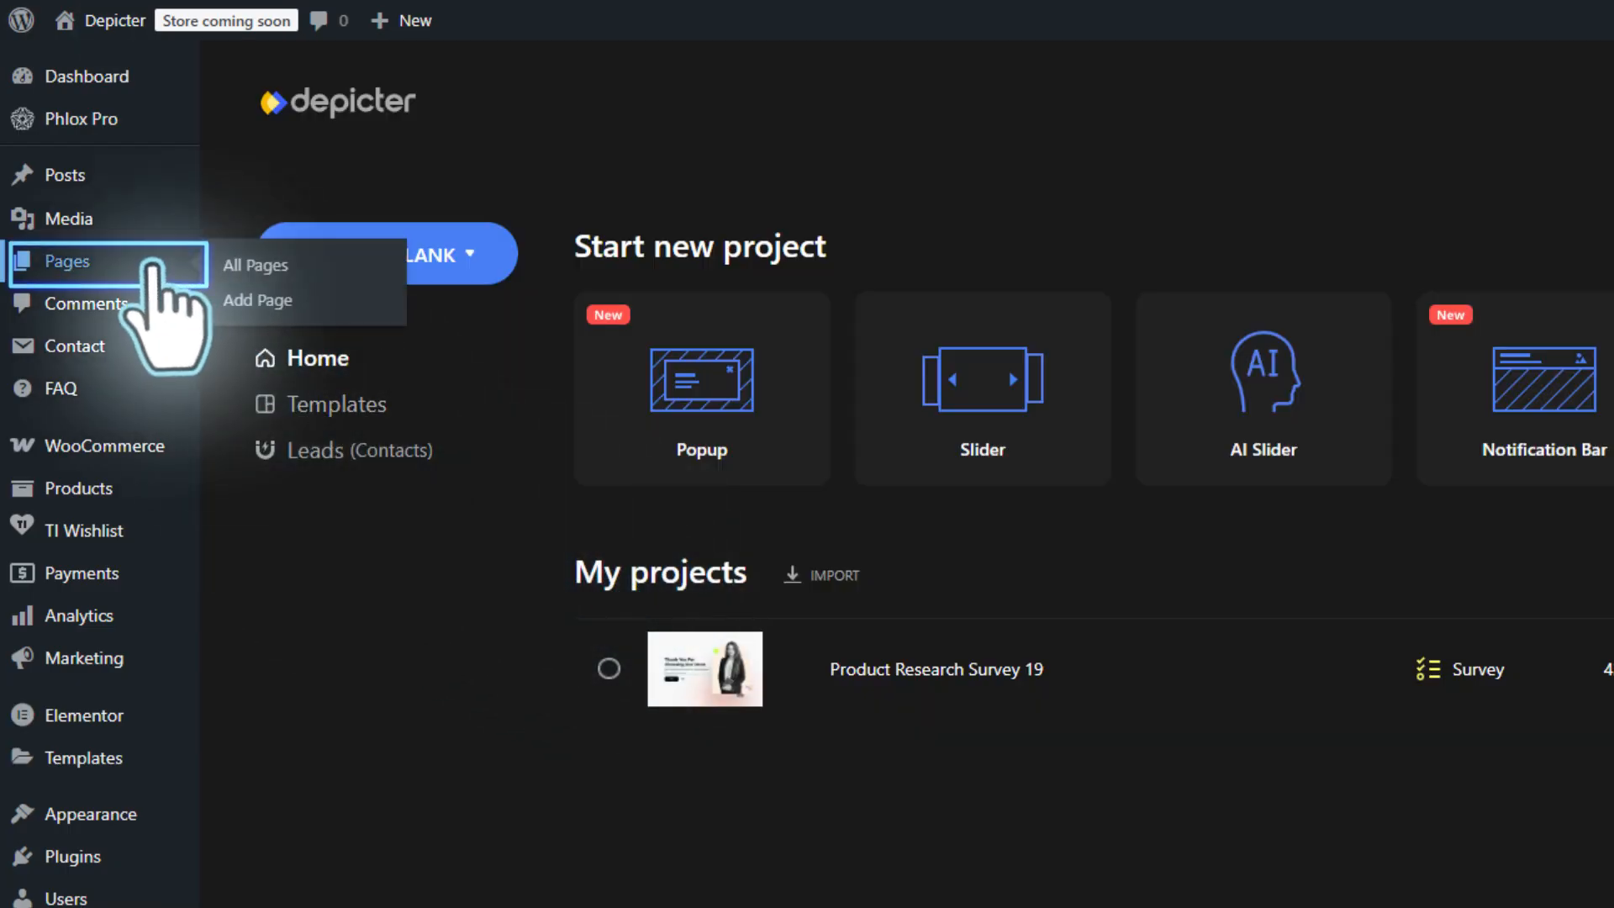
pyautogui.click(320, 301)
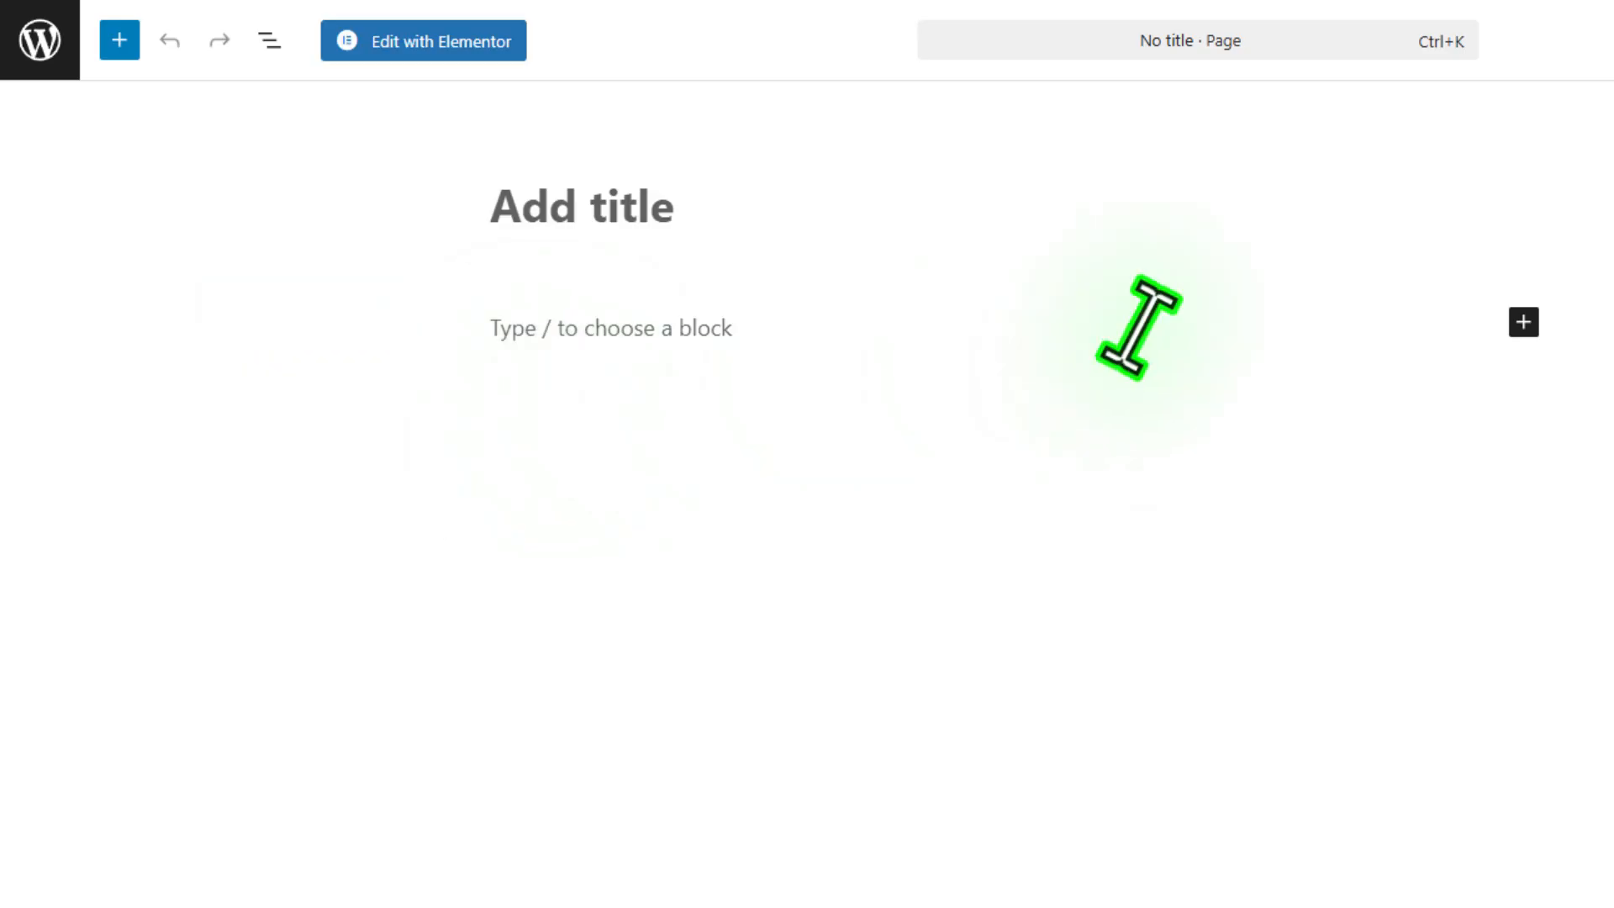
pyautogui.click(1523, 322)
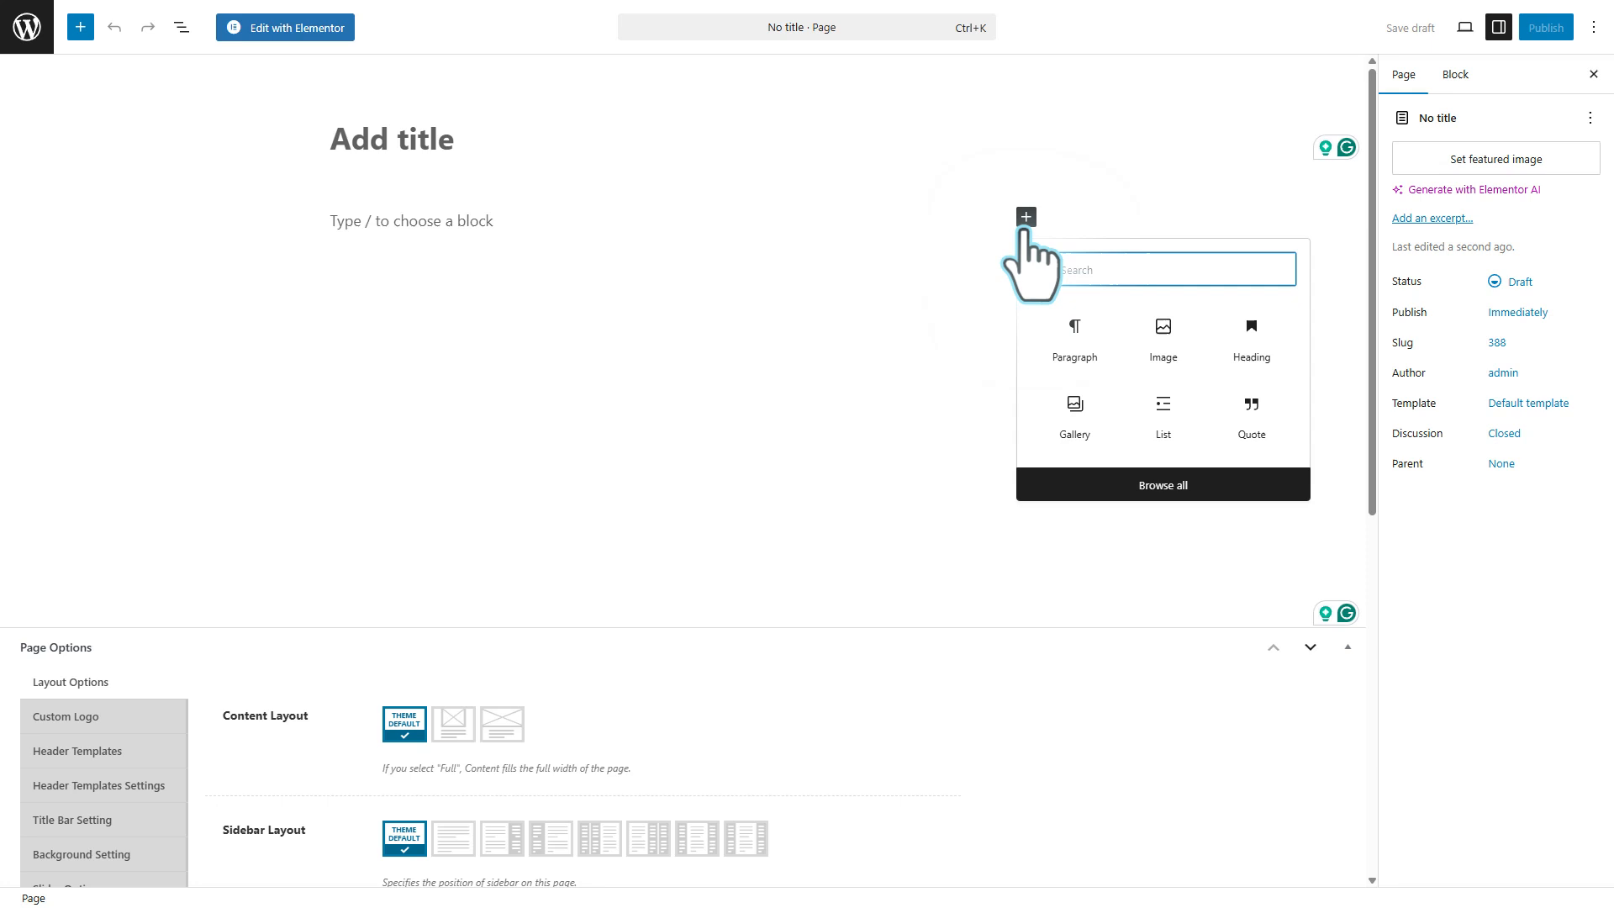
pyautogui.write('dep')
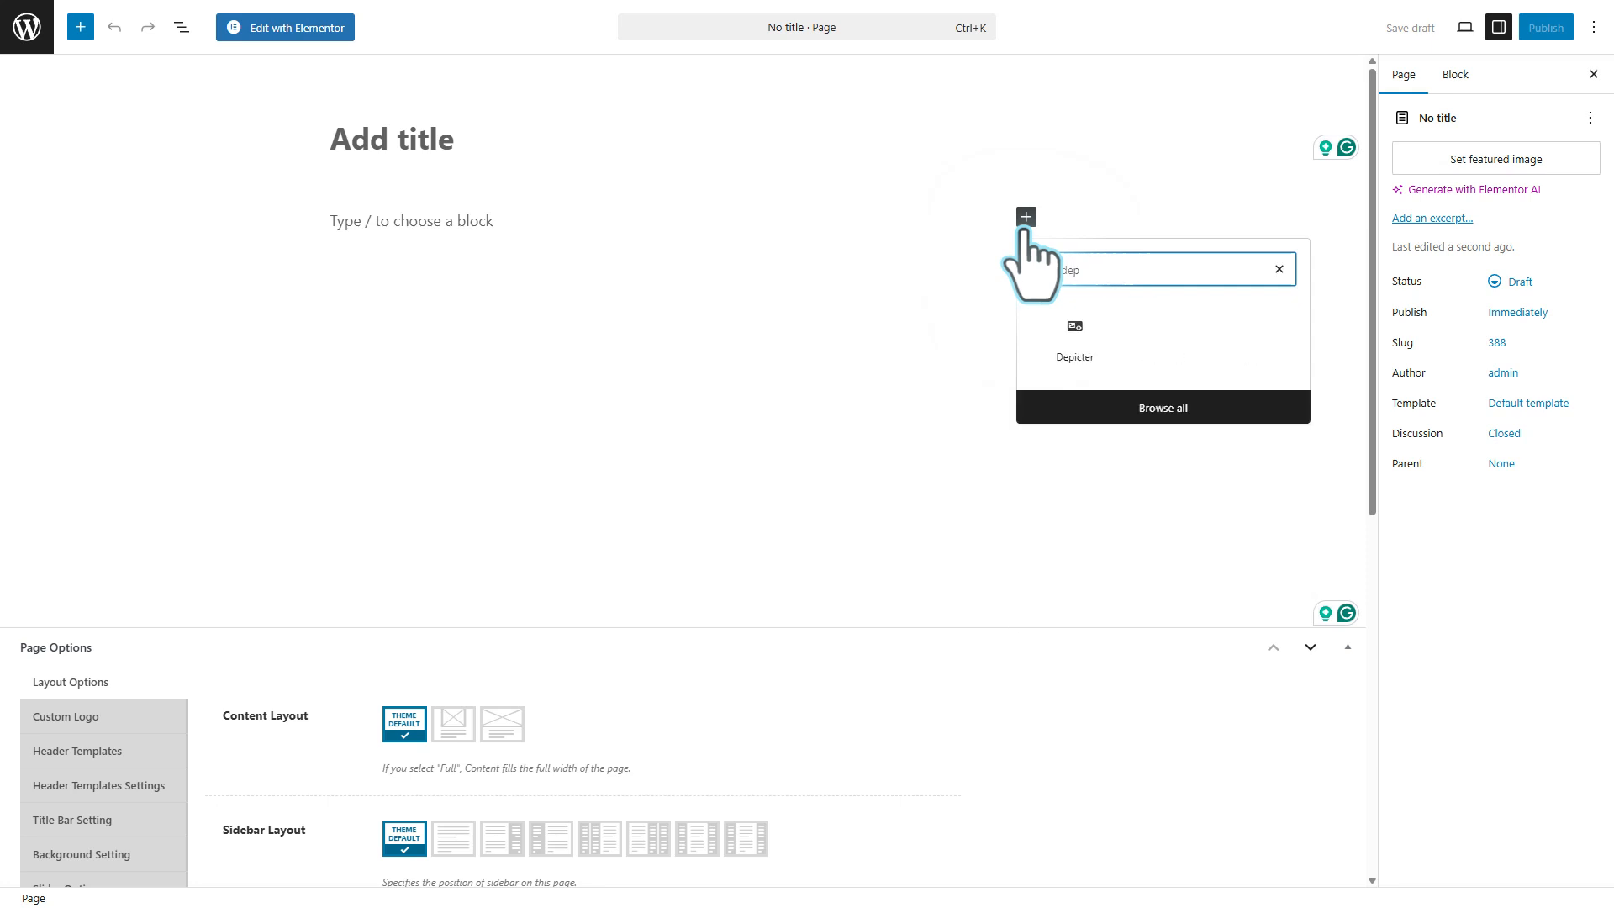
pyautogui.click(1079, 346)
pyautogui.click(1433, 277)
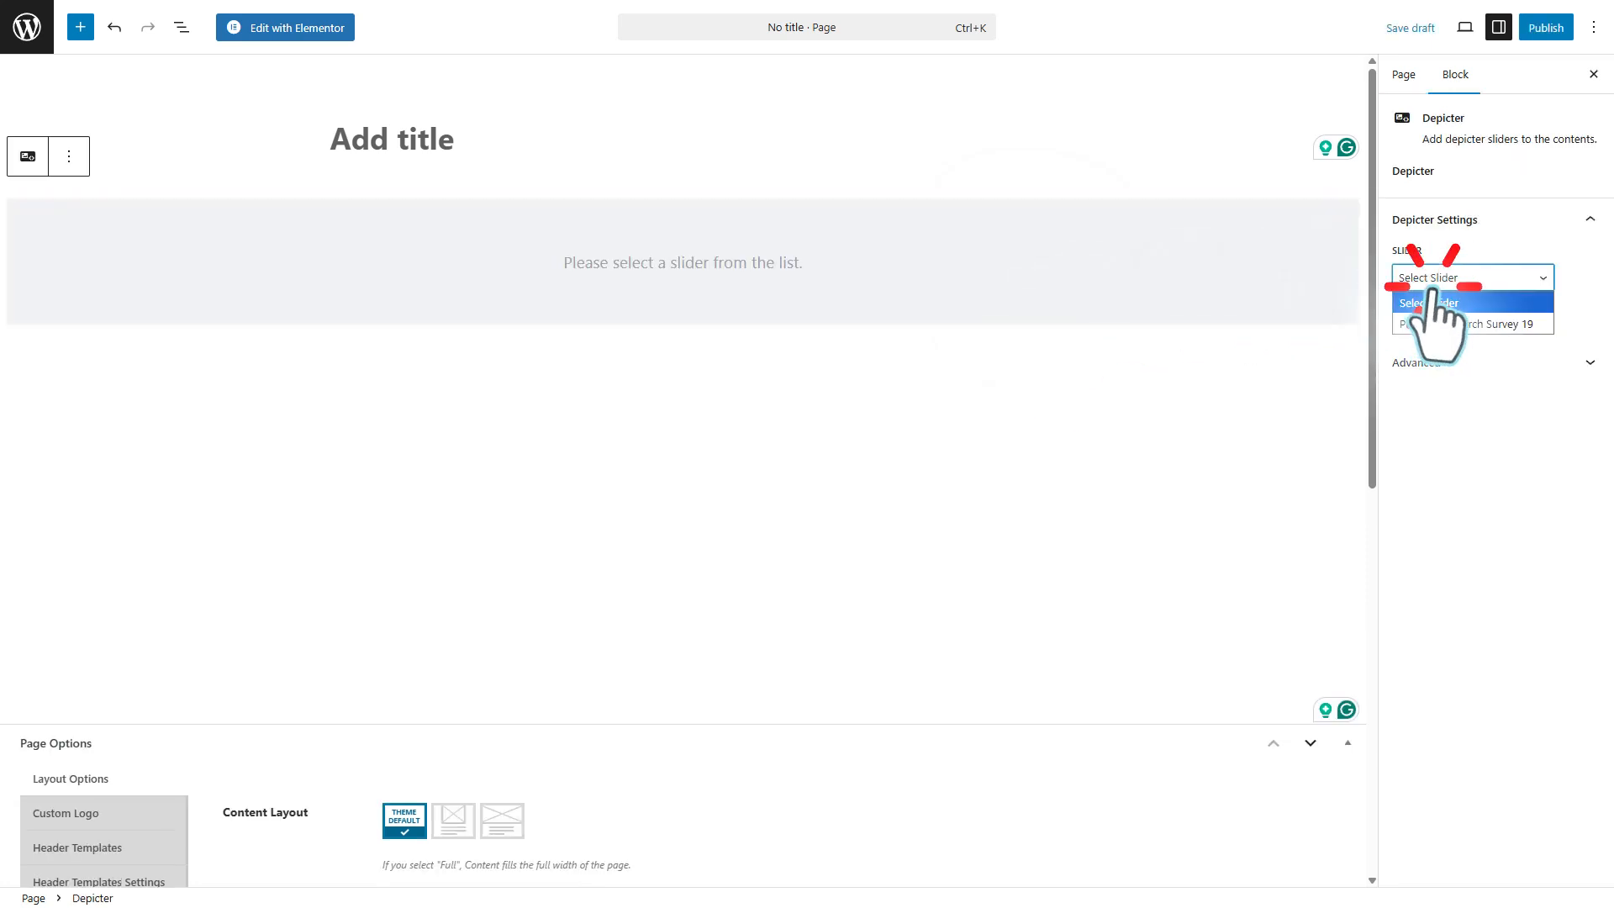
pyautogui.click(1433, 323)
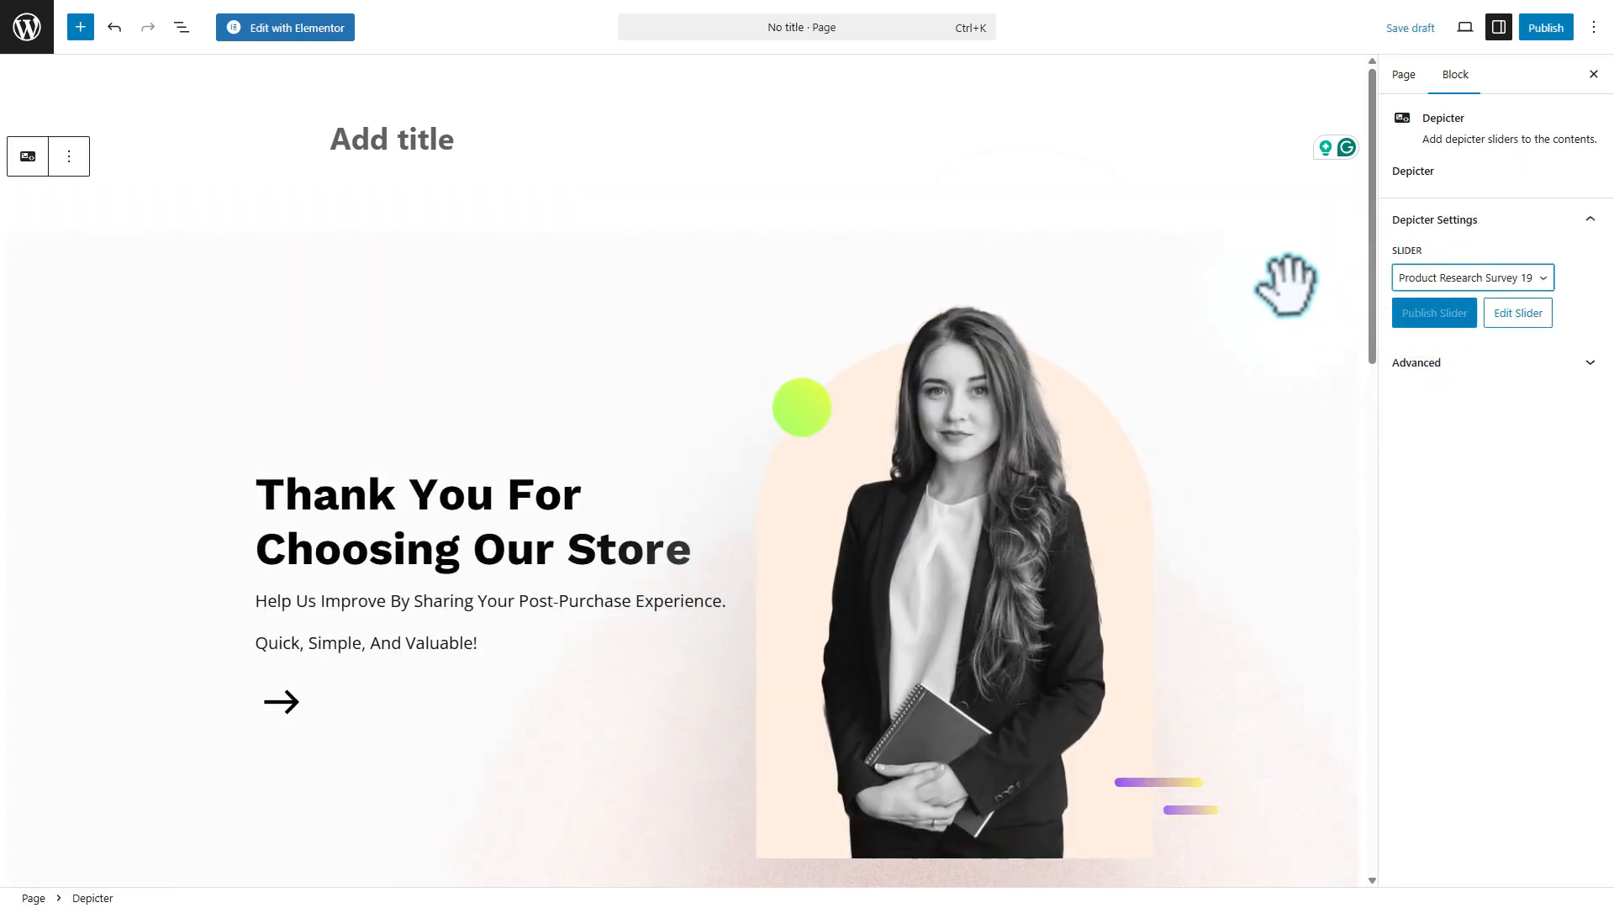
# Title the page "post purchase feedback poll" and publish it.
pyautogui.click(420, 150)
pyautogui.write('post purchase feedback poll')
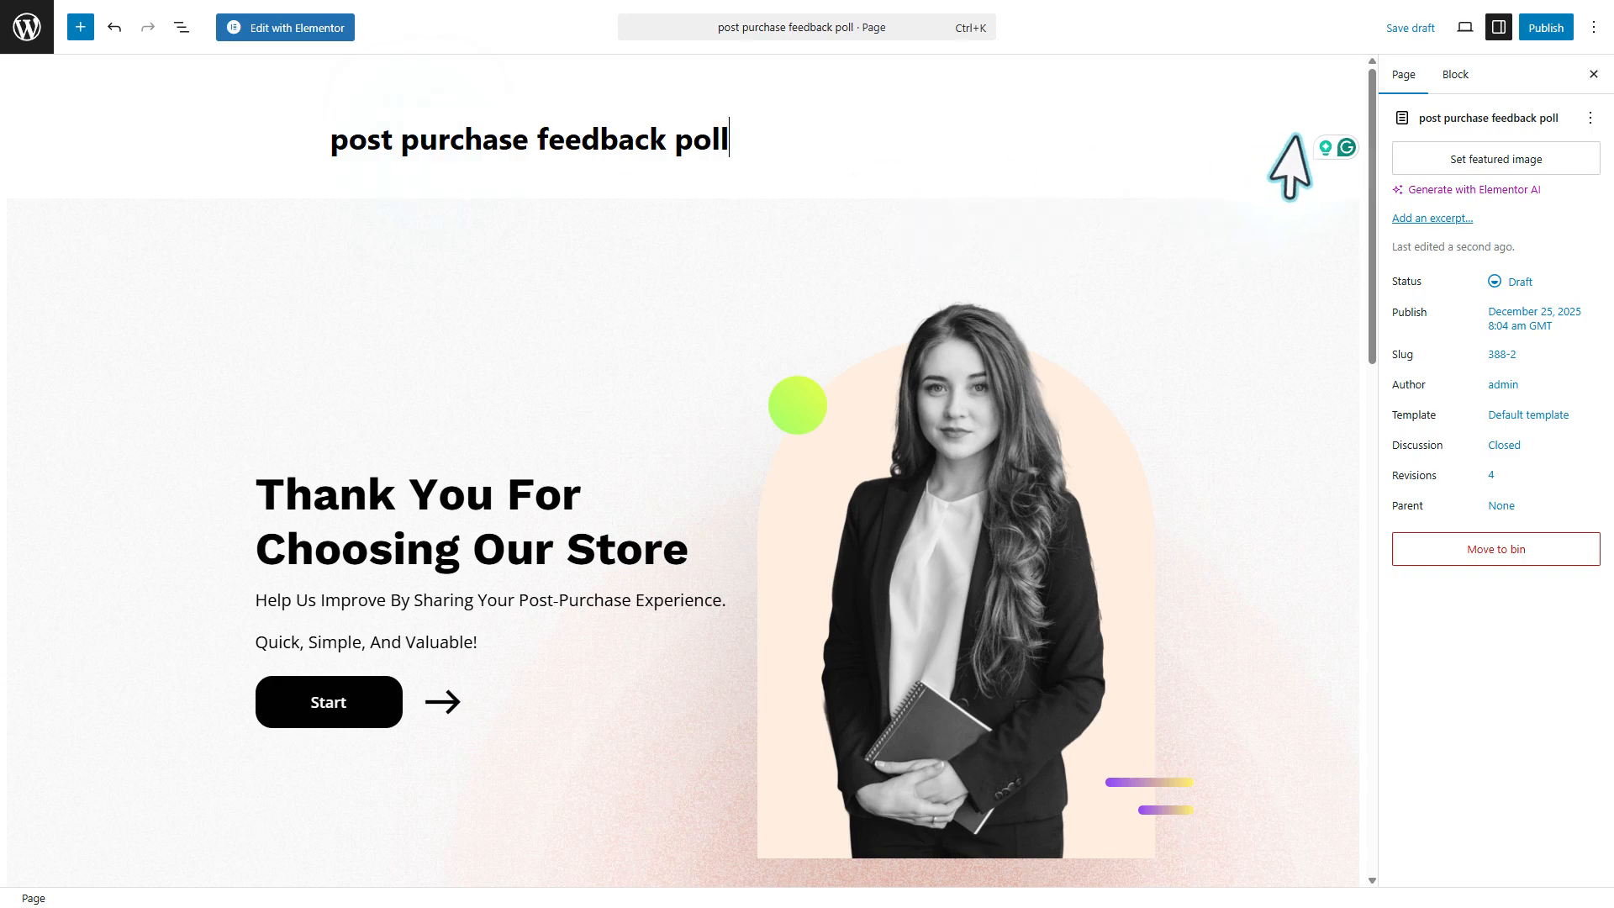
pyautogui.click(1545, 33)
pyautogui.click(1551, 36)
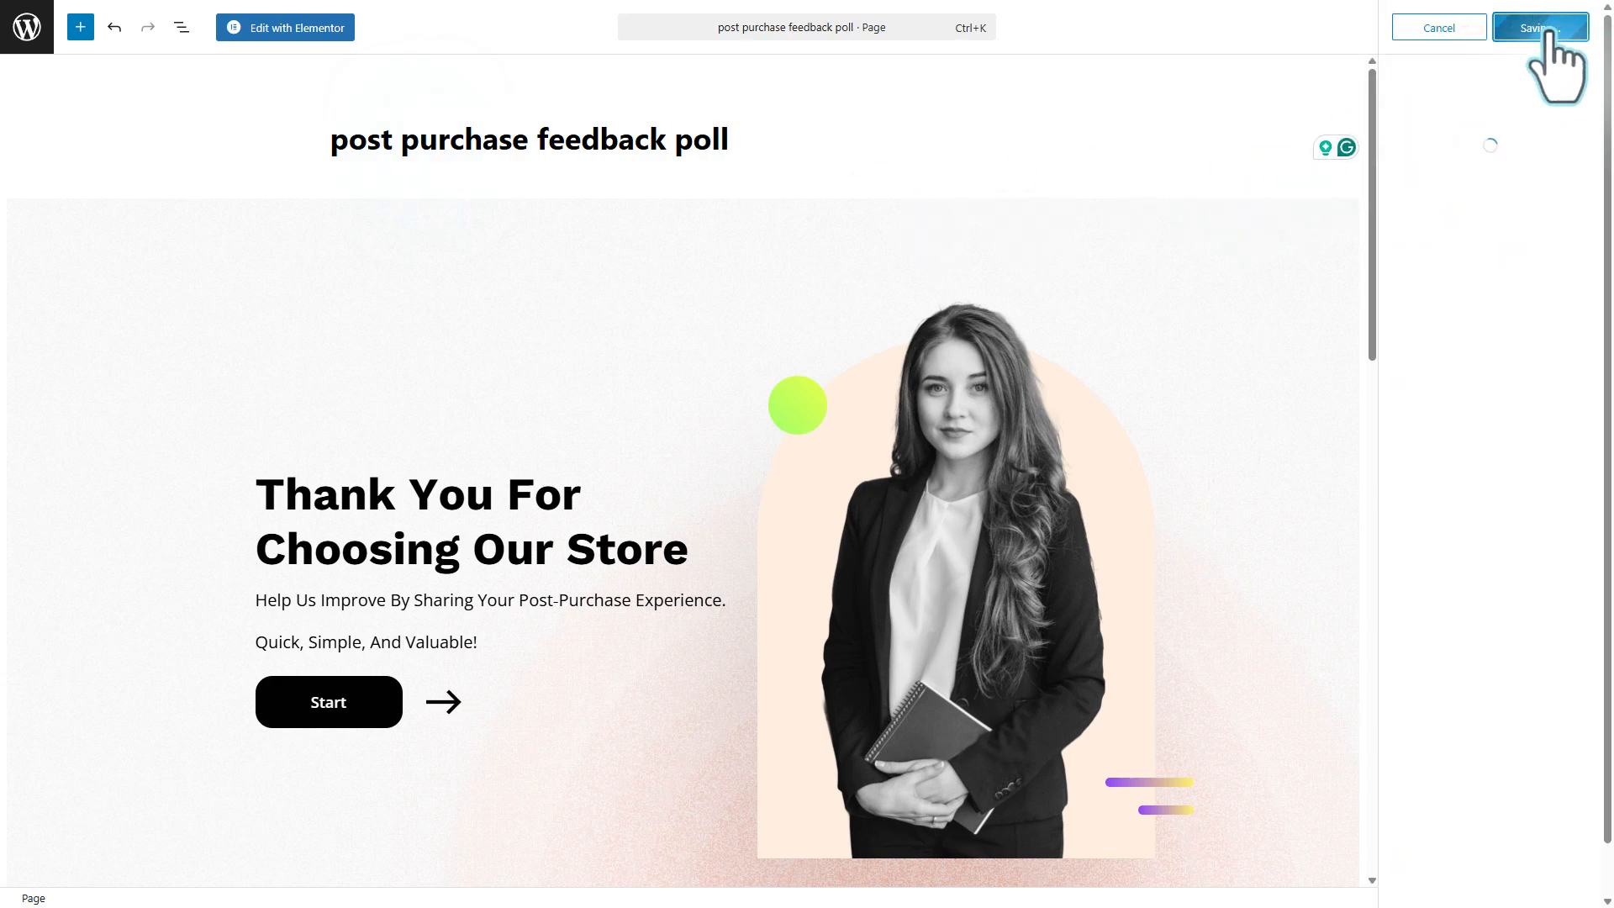
# View the published page and test the survey by rating 3, answering Yes and choosing the Audio and Mobile categories.
pyautogui.click(165, 871)
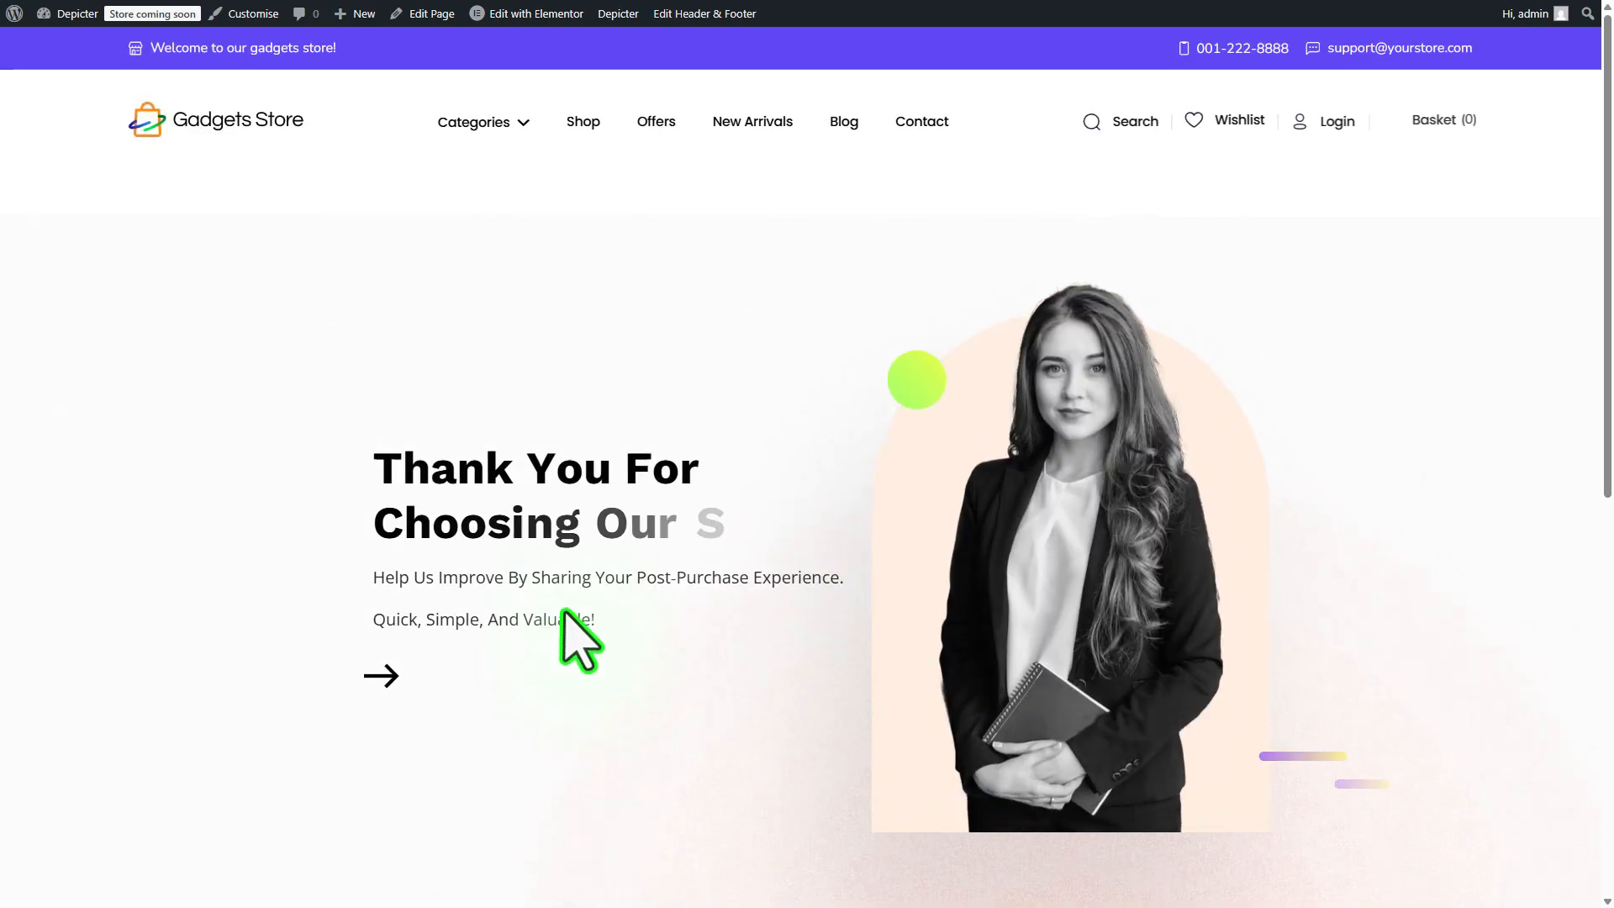
pyautogui.click(469, 673)
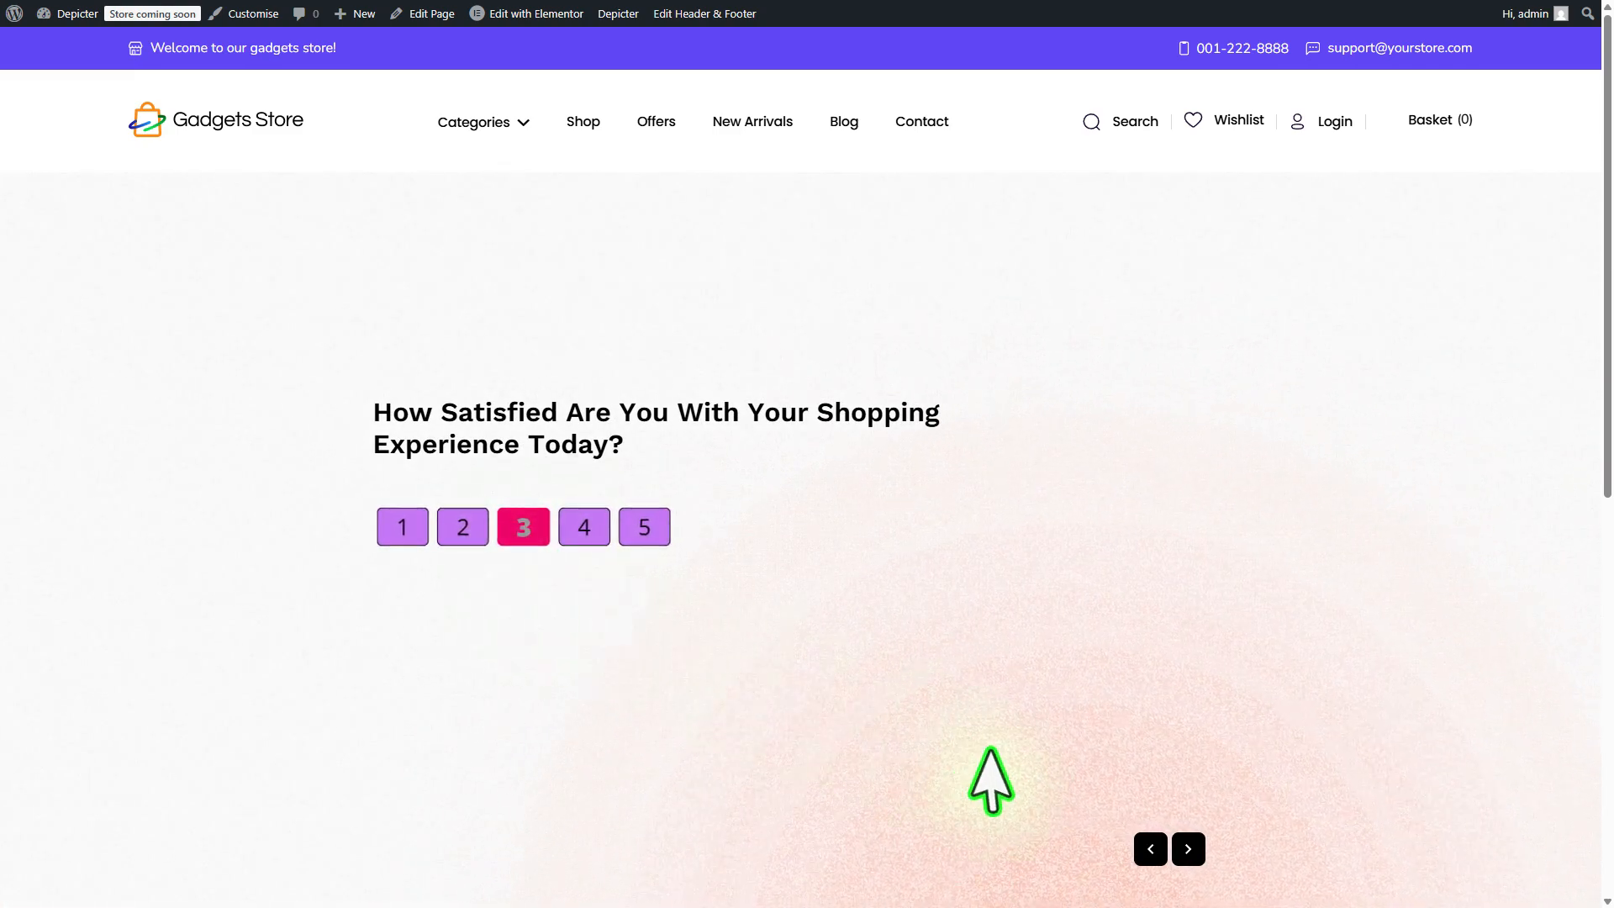
pyautogui.click(1188, 849)
pyautogui.click(390, 670)
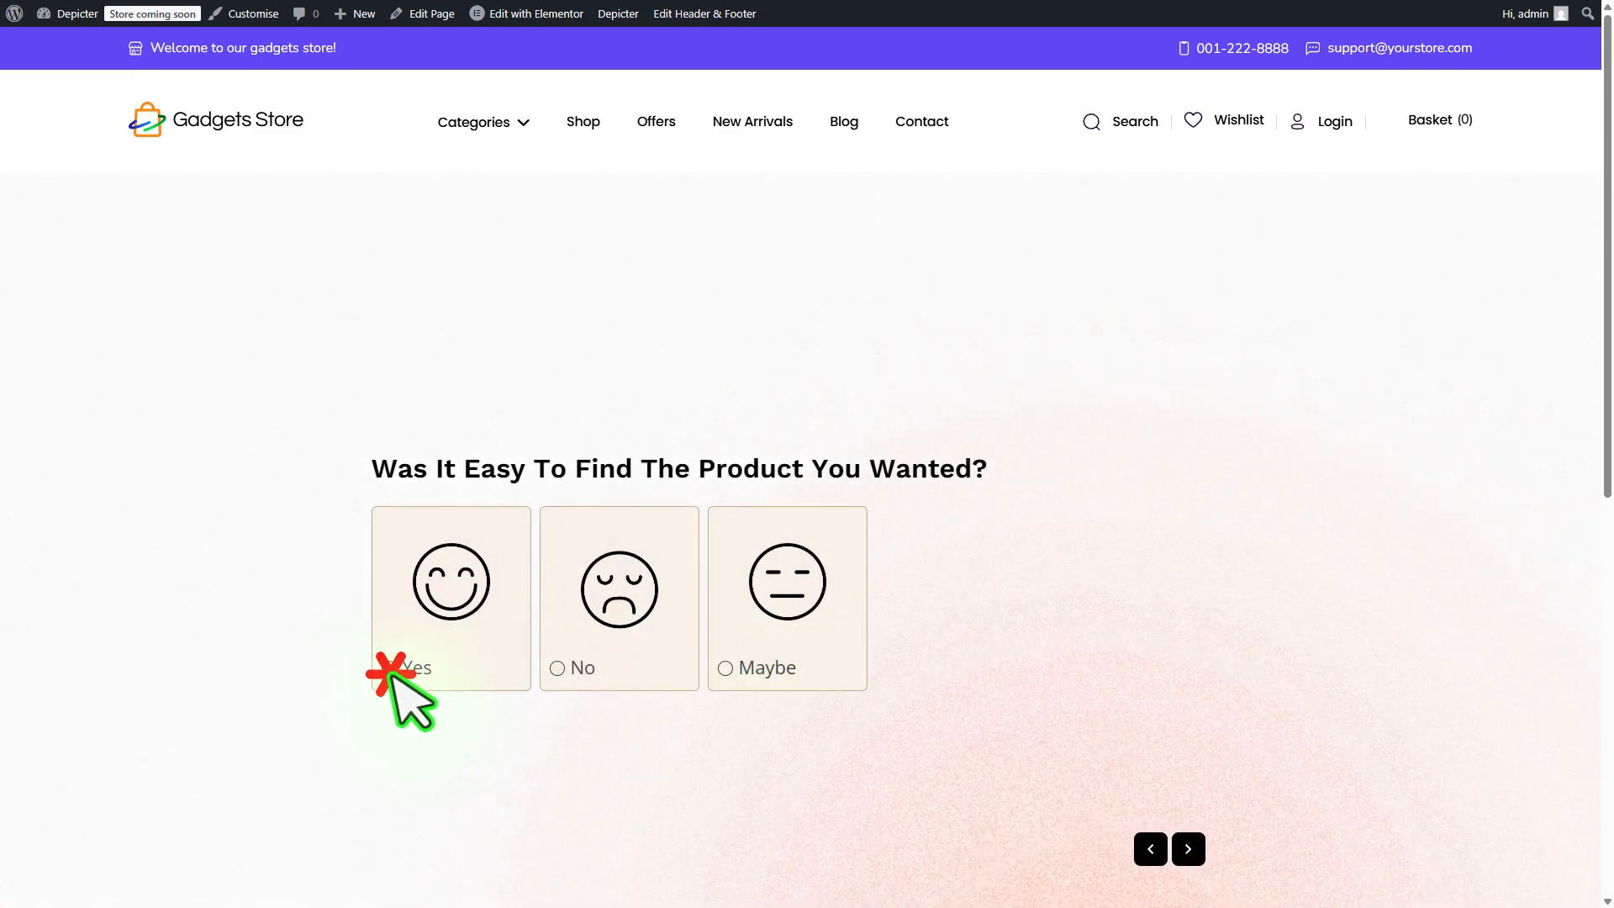
pyautogui.click(1188, 849)
pyautogui.click(738, 669)
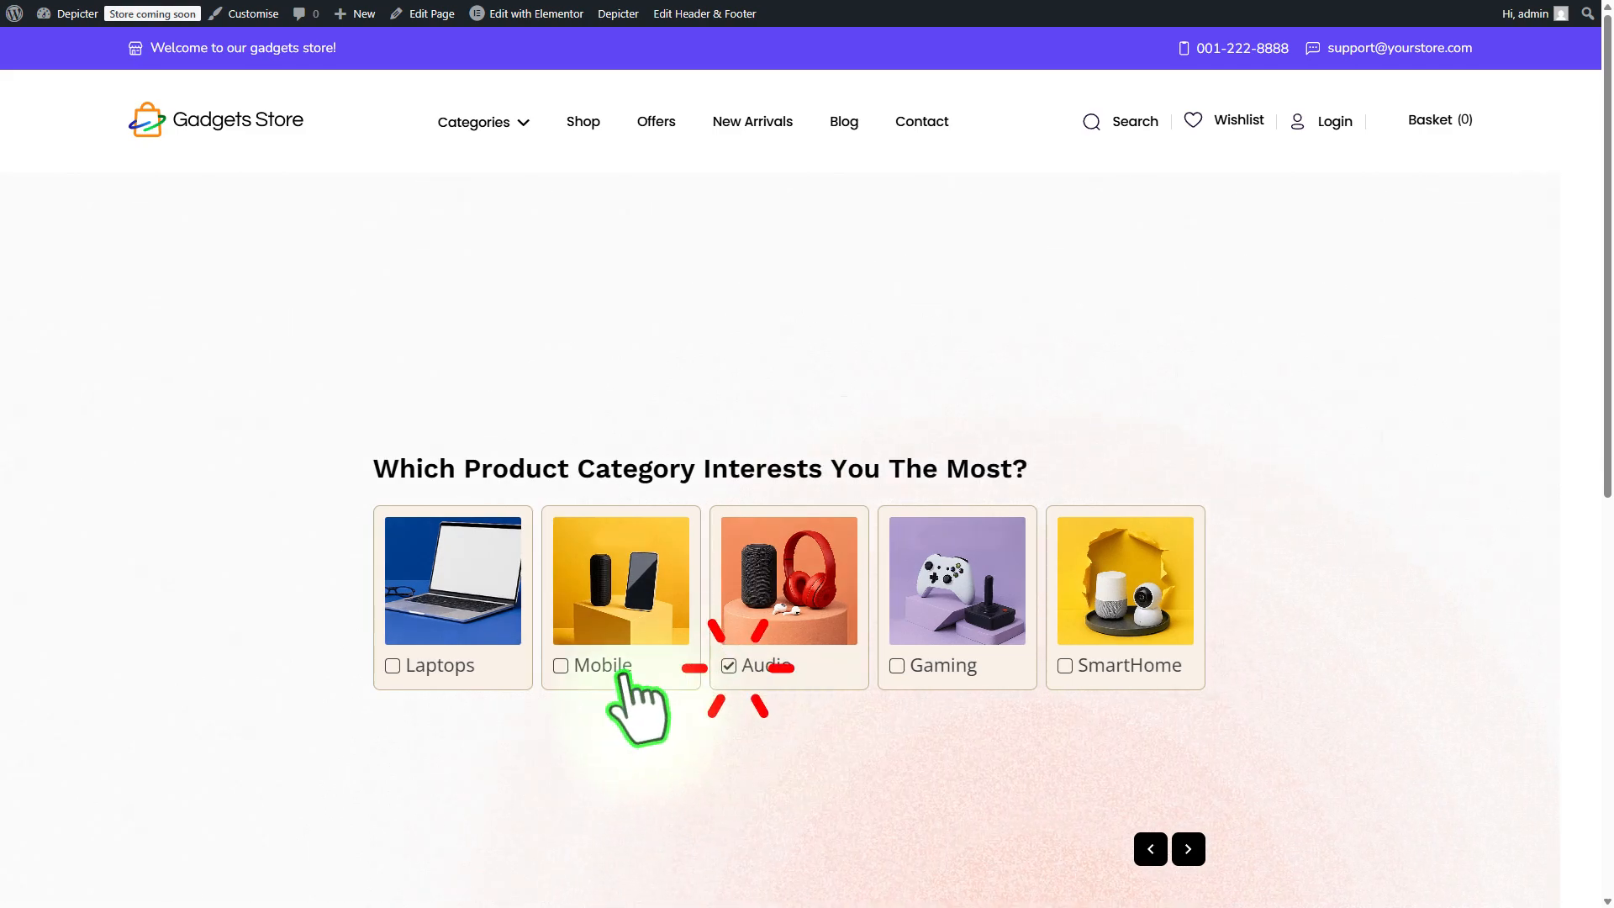
pyautogui.click(590, 670)
# Return to the WordPress admin, then install and activate the Thank You Page for WooCommerce plugin.
pyautogui.moveTo(14, 13)
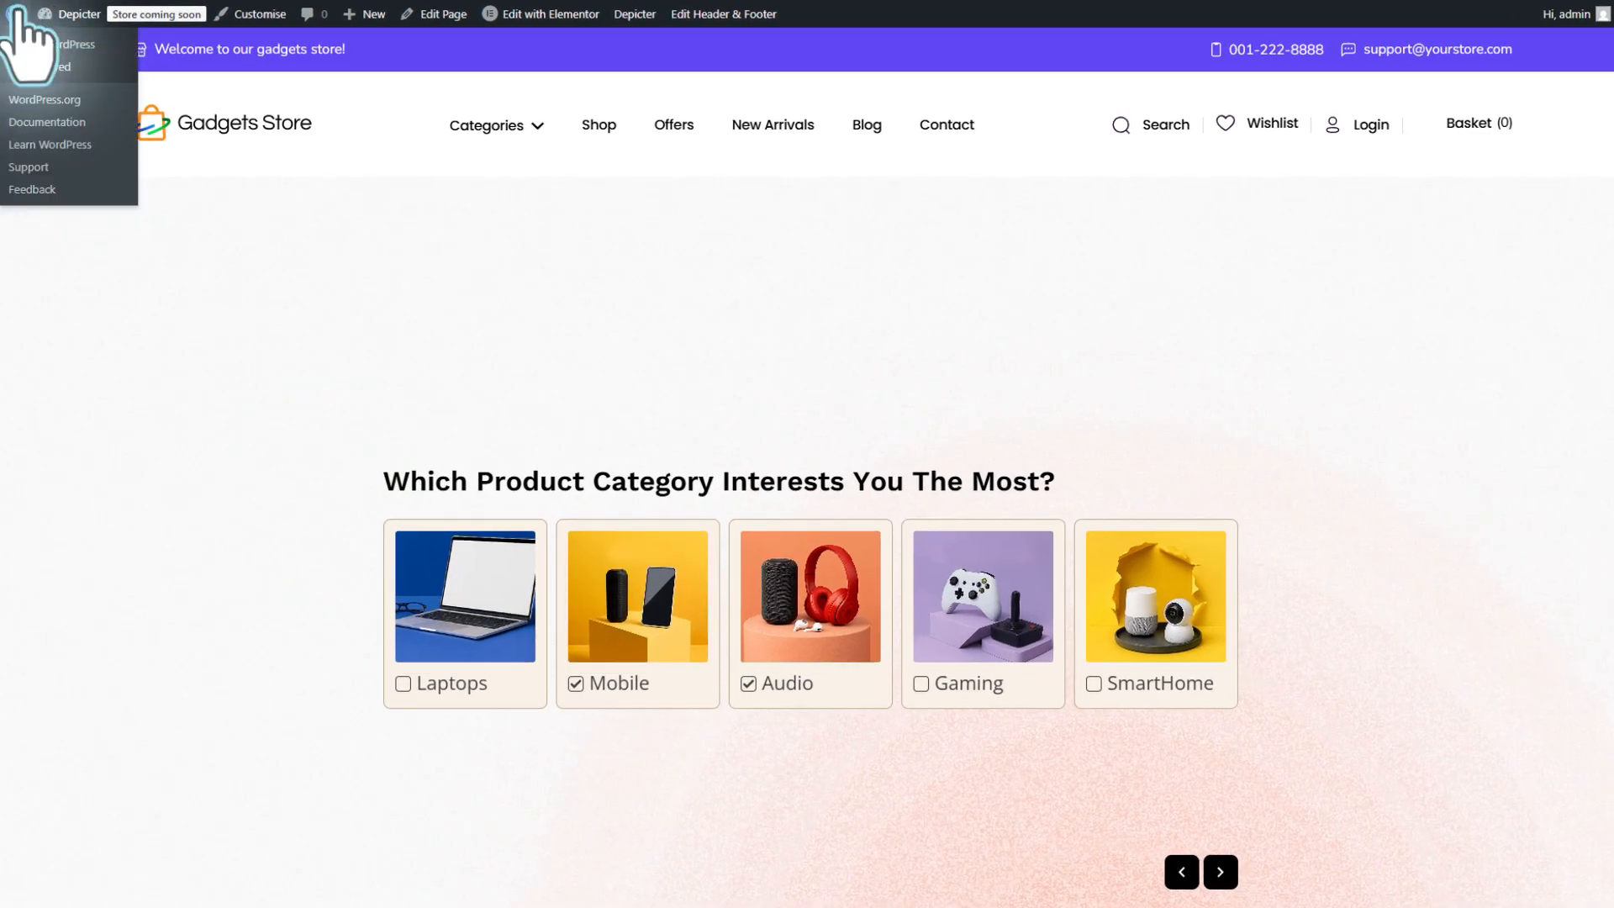
pyautogui.click(39, 44)
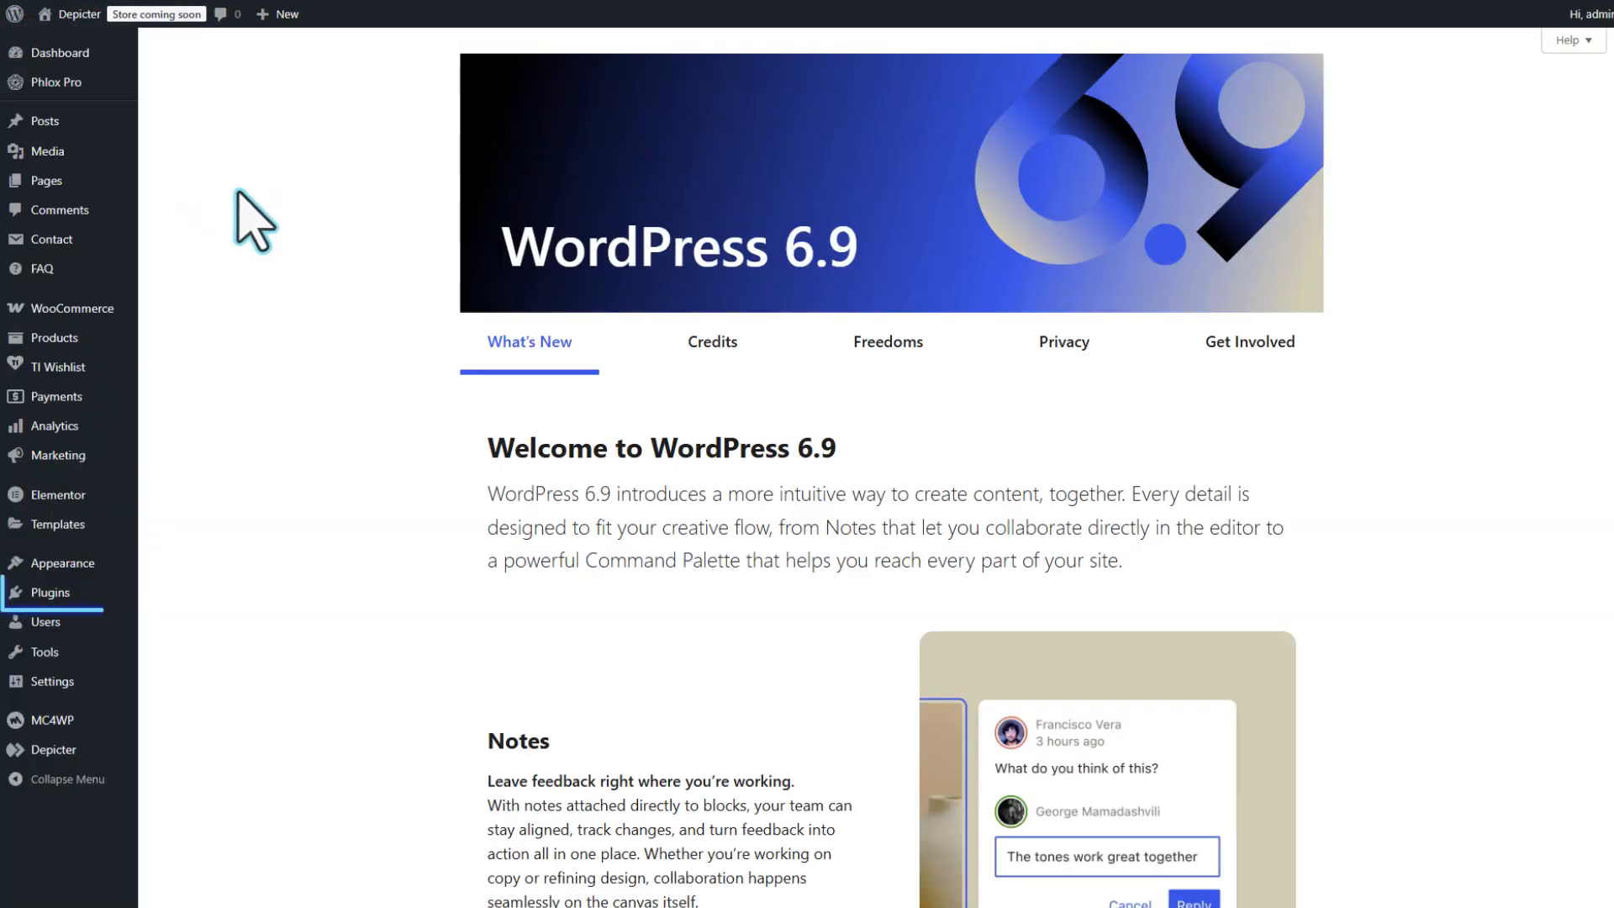
pyautogui.moveTo(118, 595)
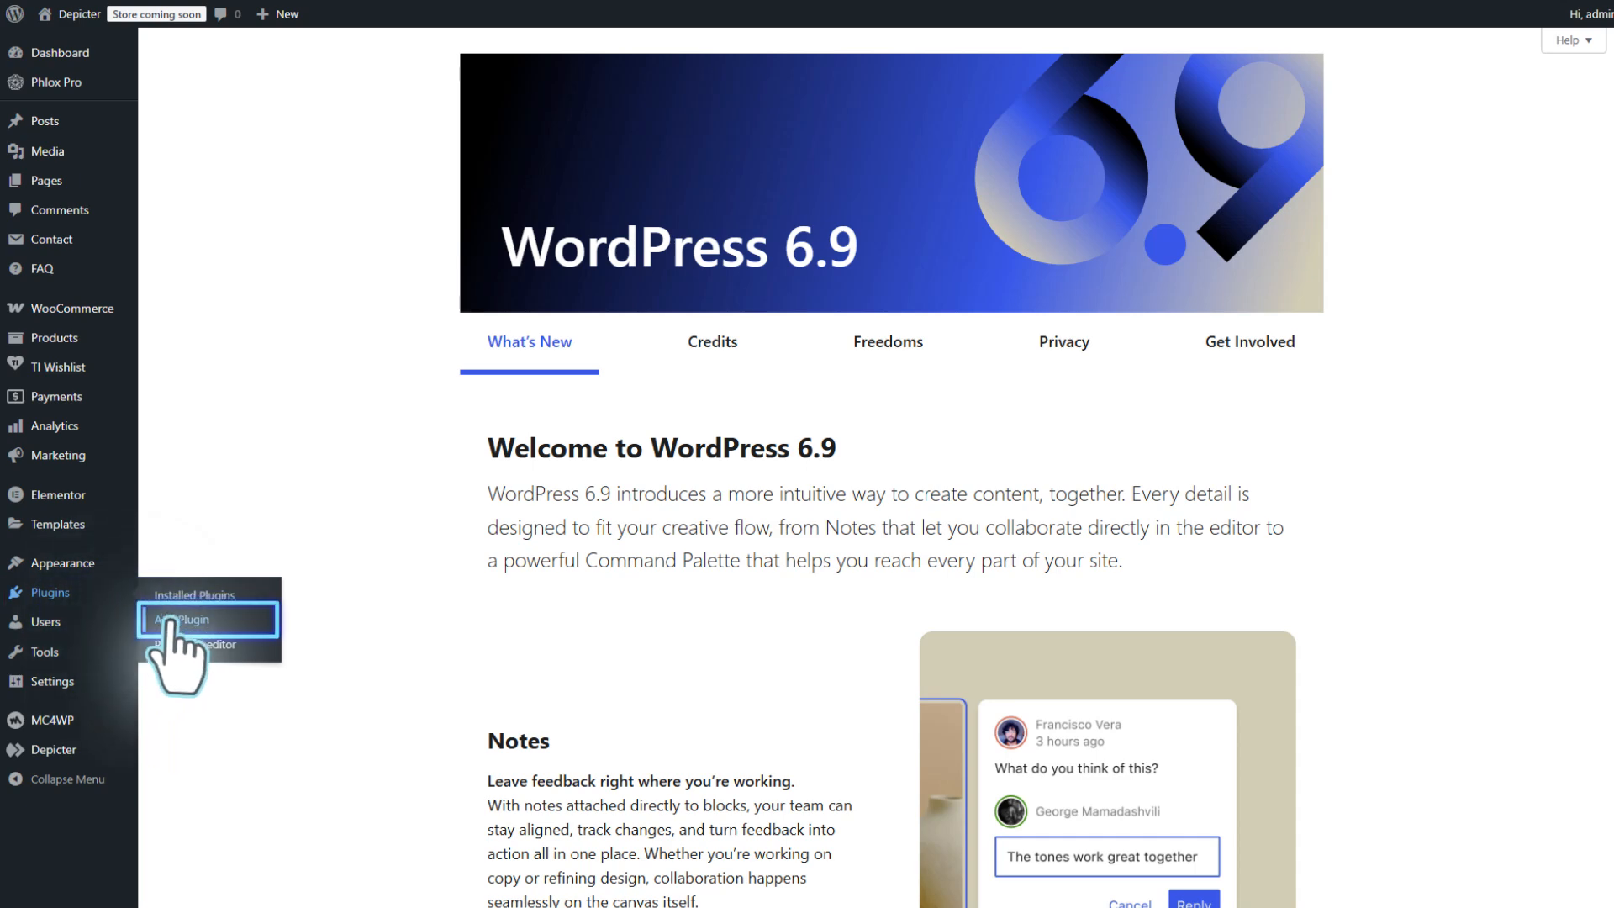
pyautogui.click(210, 622)
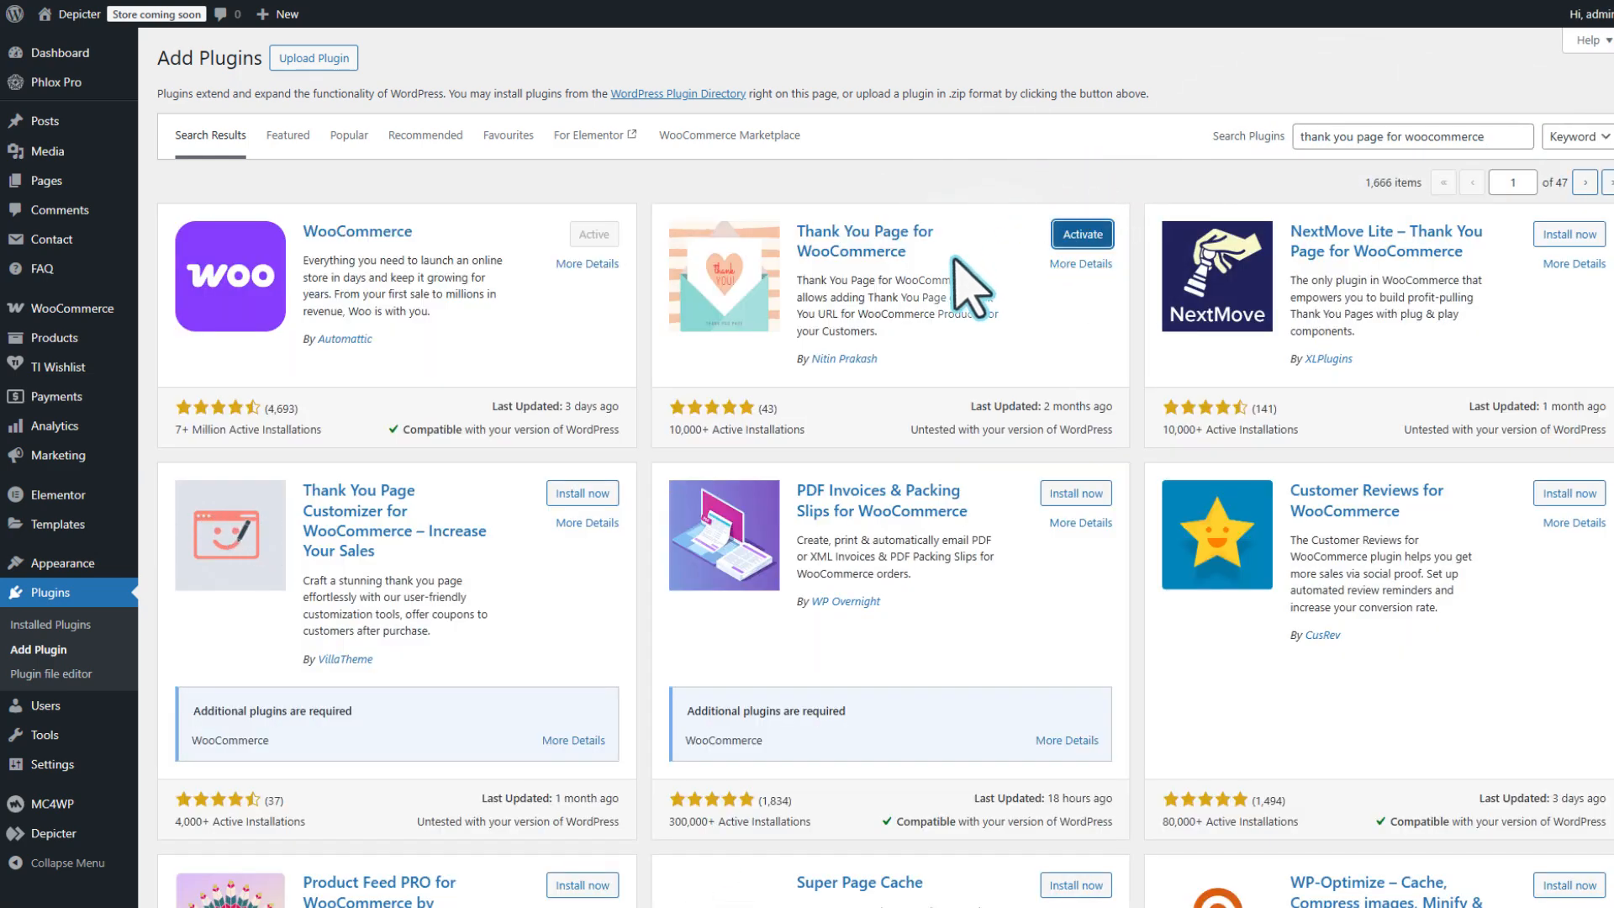
# Open the Thank You Page for WooCommerce settings and set the thank you page URL to the post purchase feedback poll page.
pyautogui.scroll(-7, 778, 407)
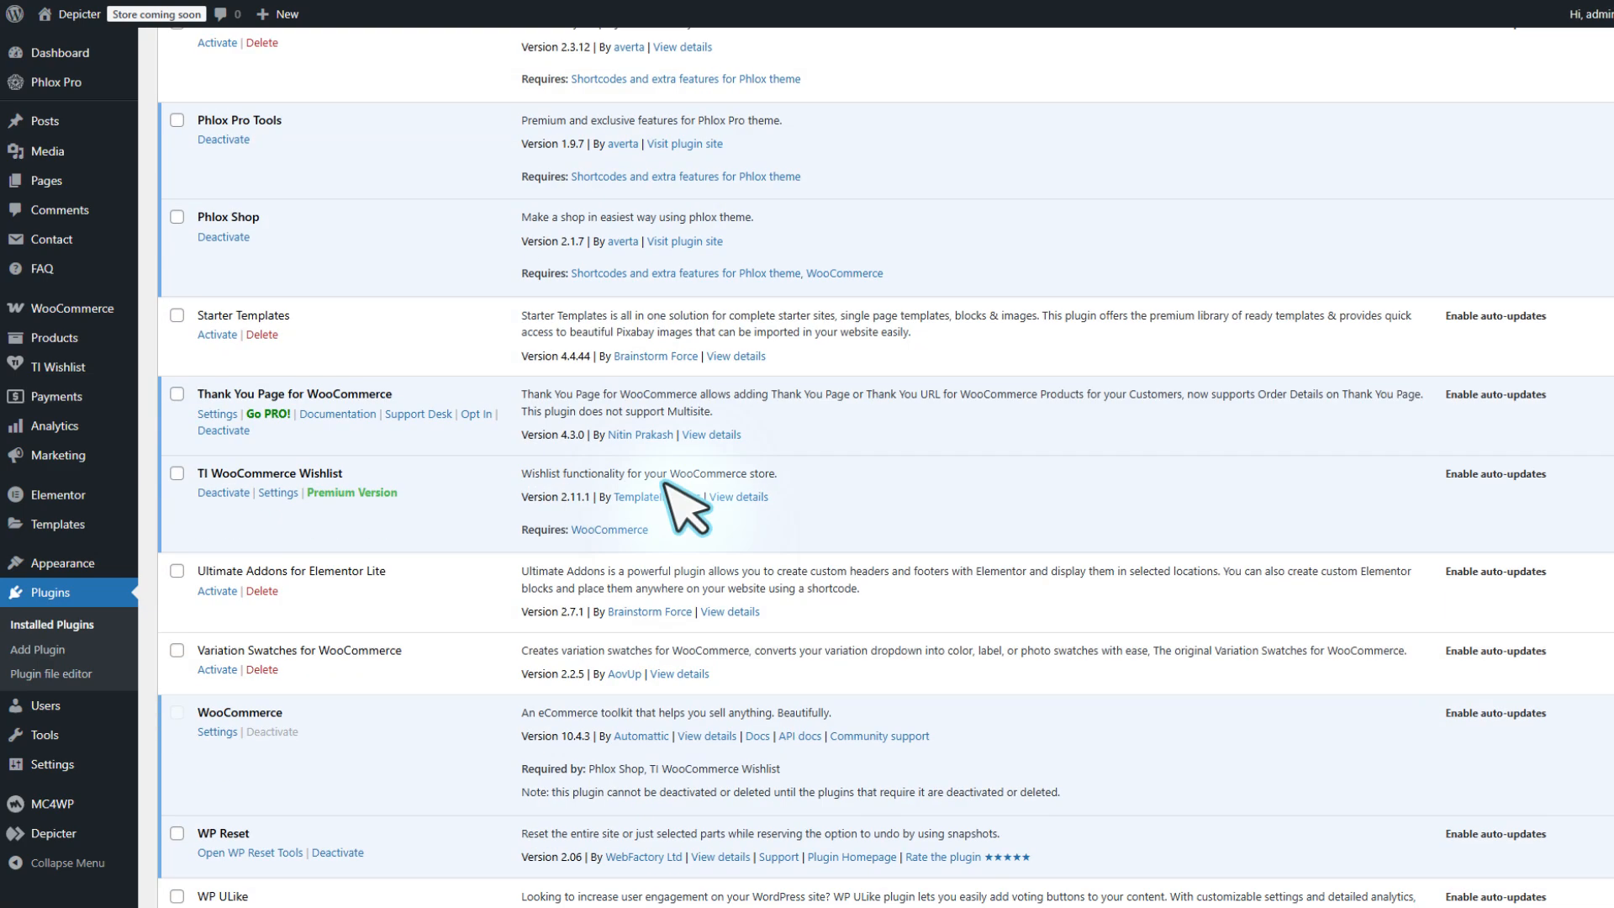
pyautogui.click(225, 414)
pyautogui.scroll(-2, 728, 476)
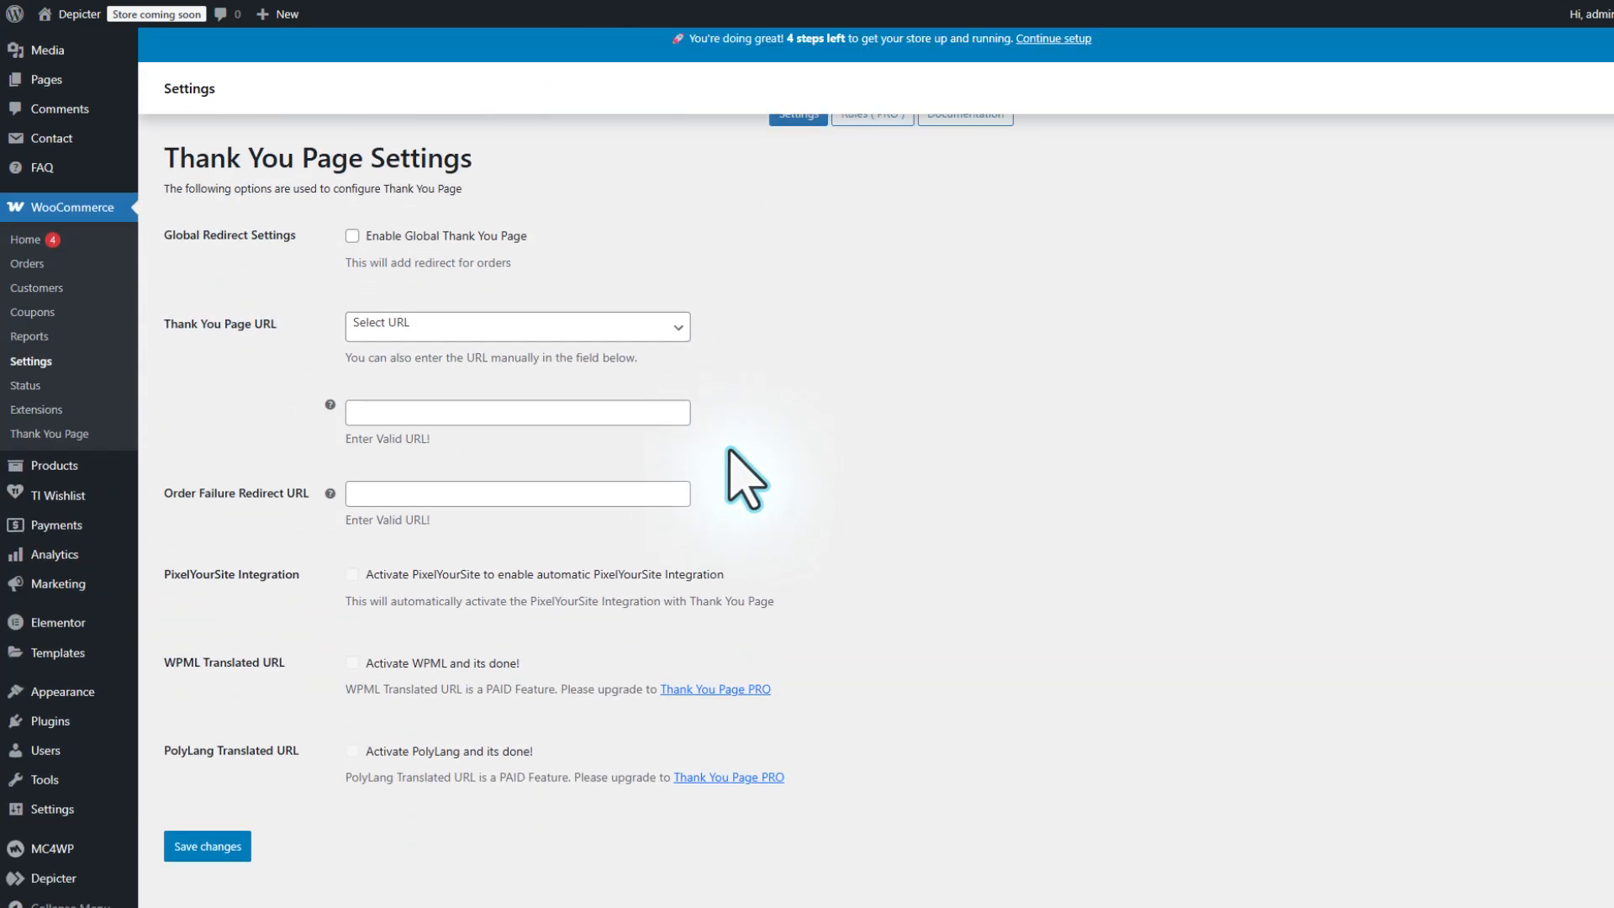
pyautogui.click(451, 334)
pyautogui.scroll(-3, 458, 433)
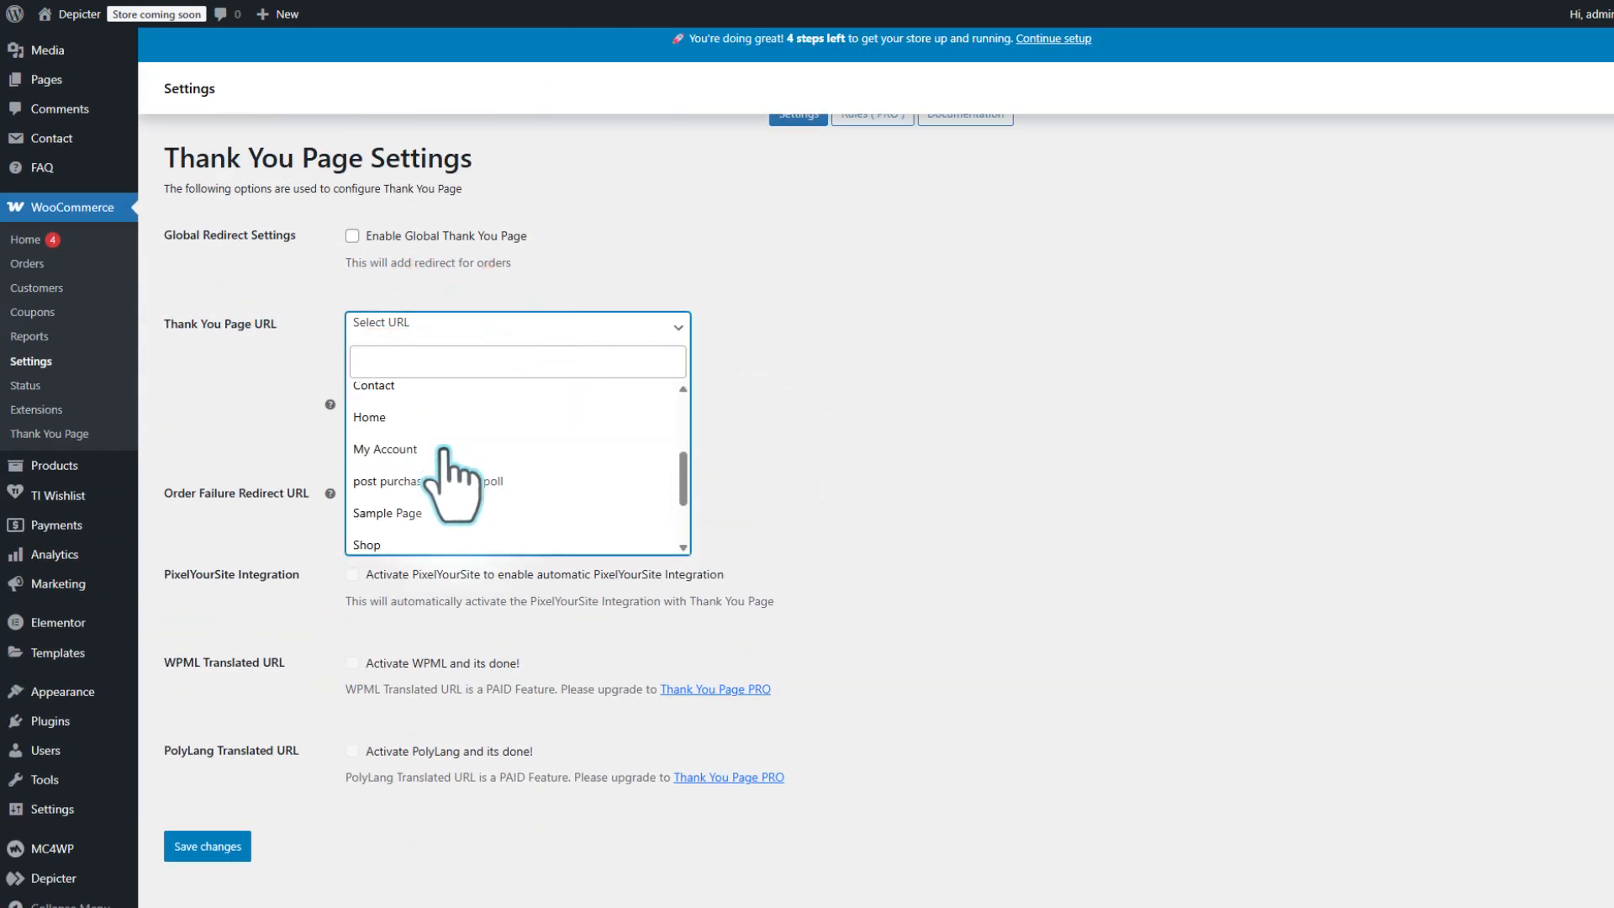
pyautogui.click(435, 481)
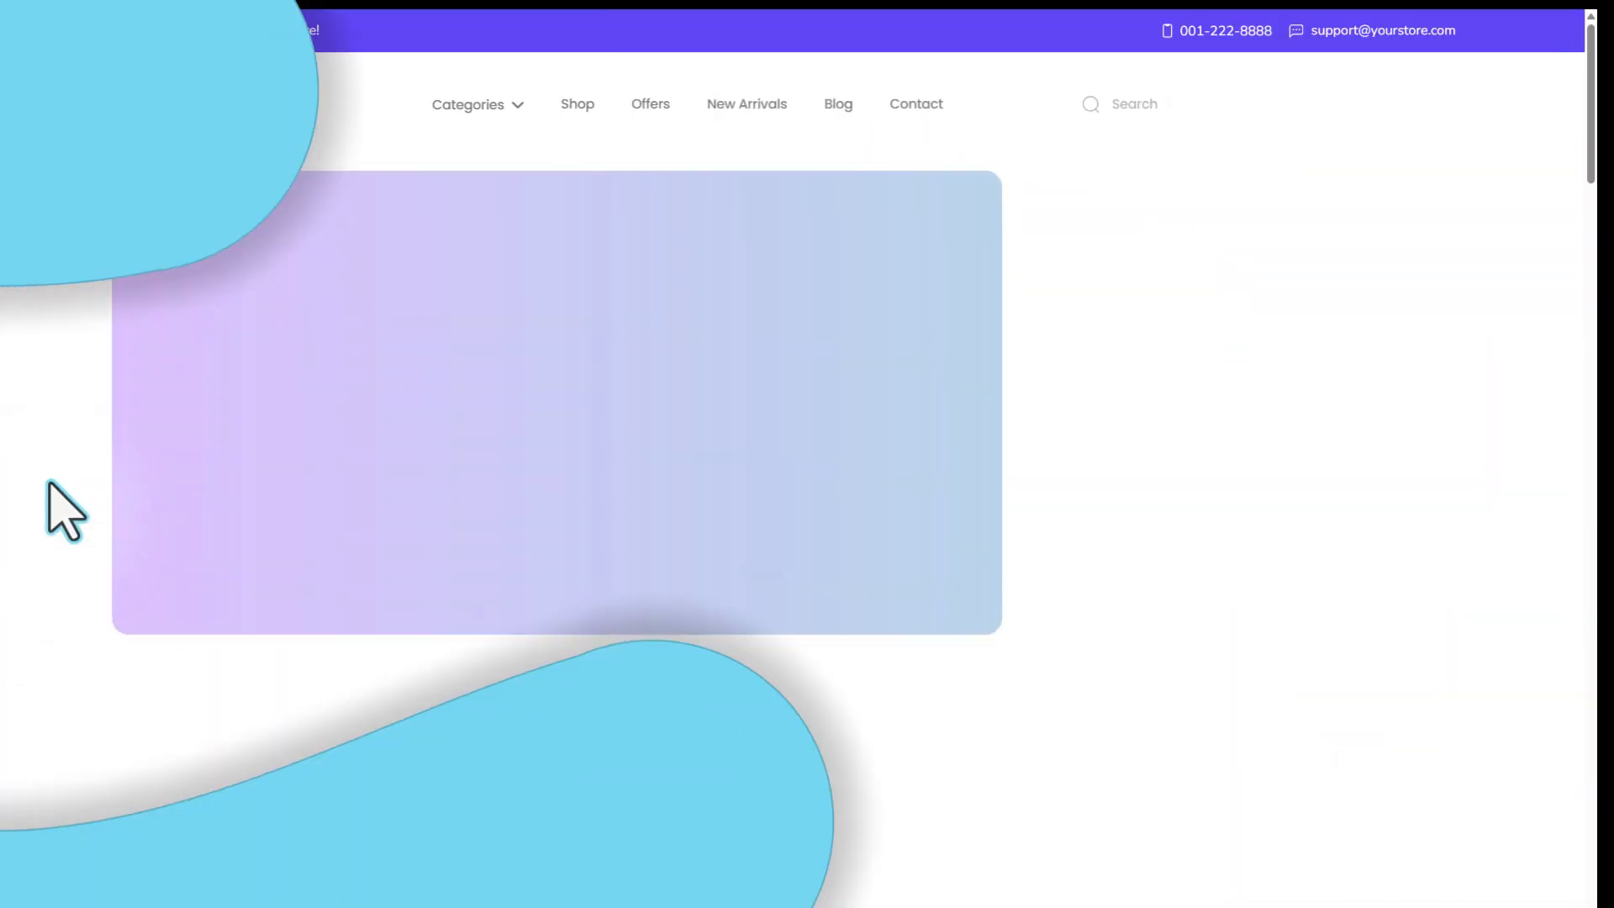
# Order the SnapShot Pro DSLR Camera from the store's best sellers through the basket and checkout.
pyautogui.scroll(-7, 48, 505)
pyautogui.scroll(-5, 51, 504)
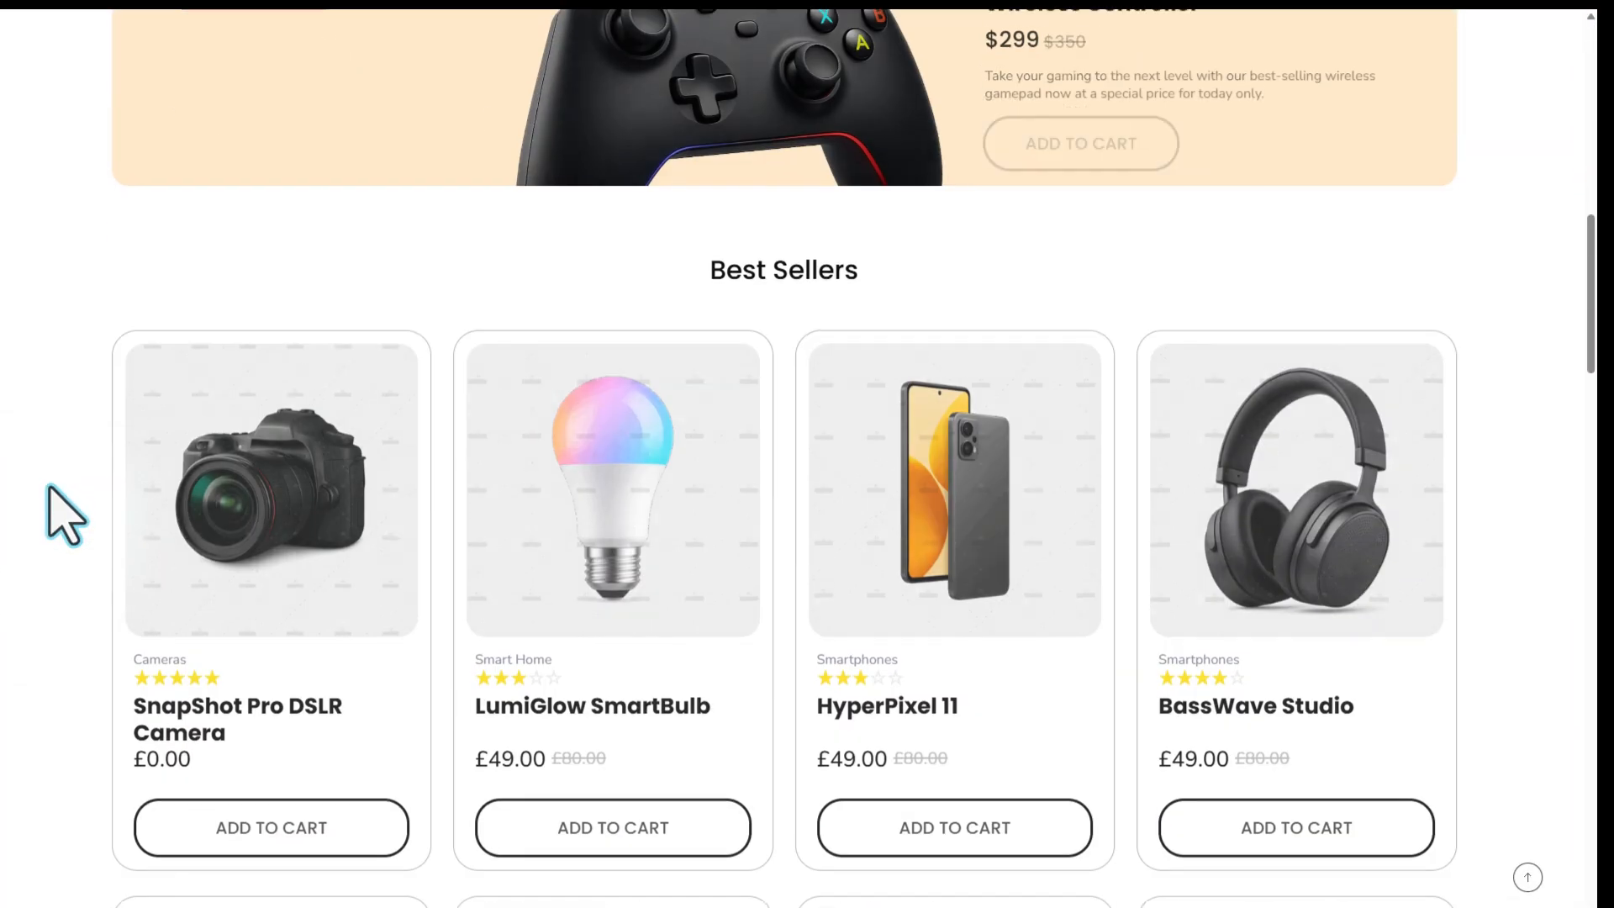
pyautogui.click(236, 490)
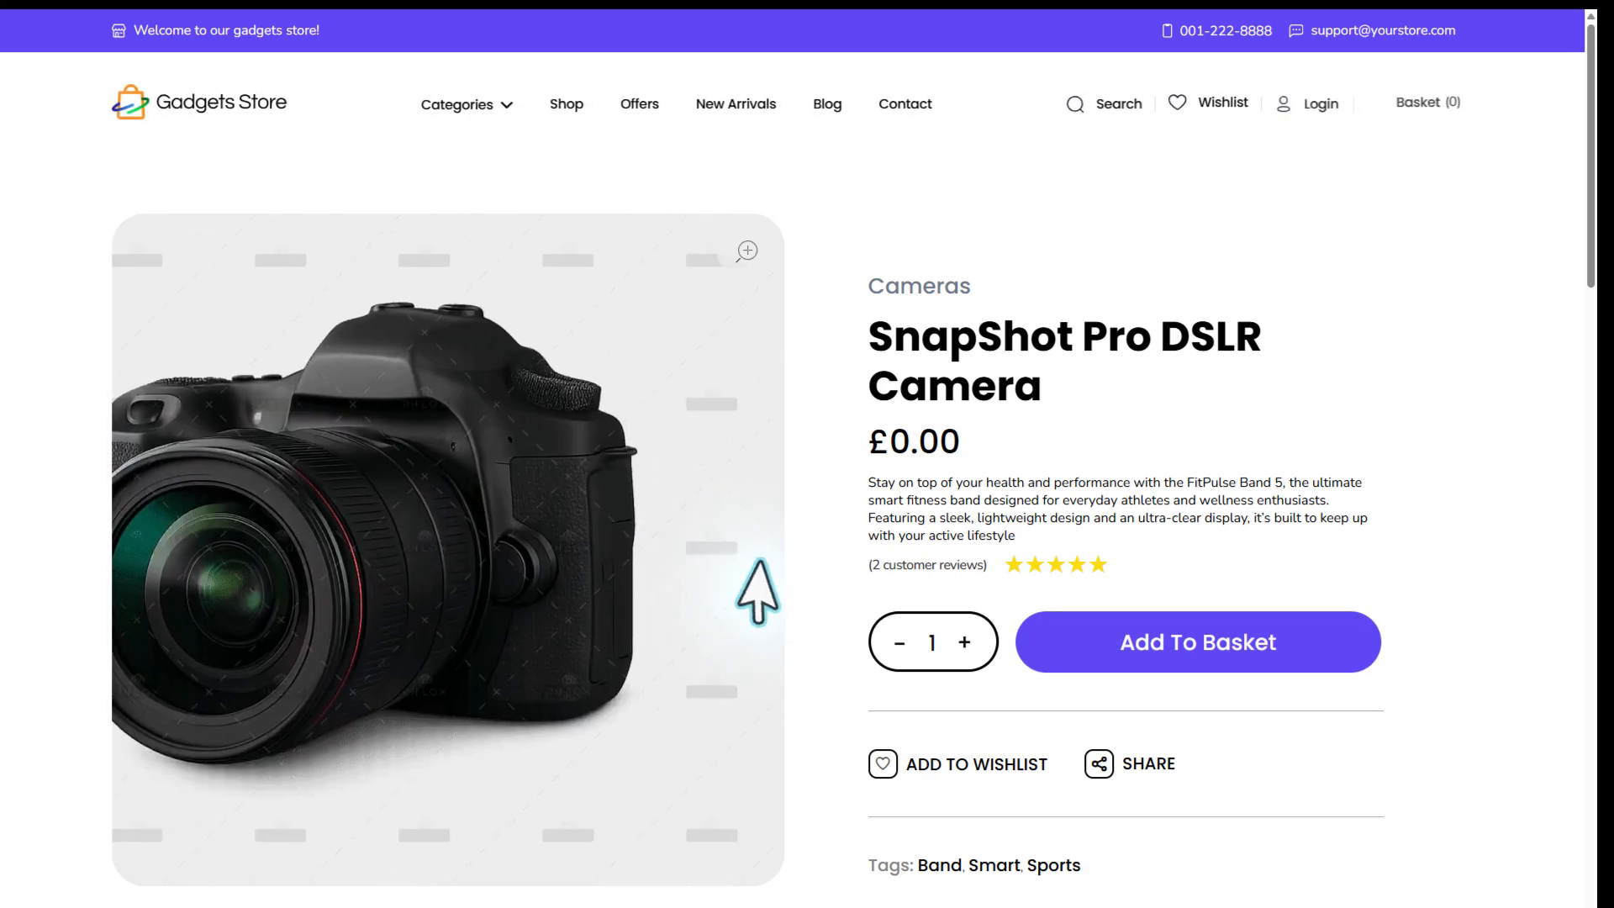
pyautogui.click(1110, 643)
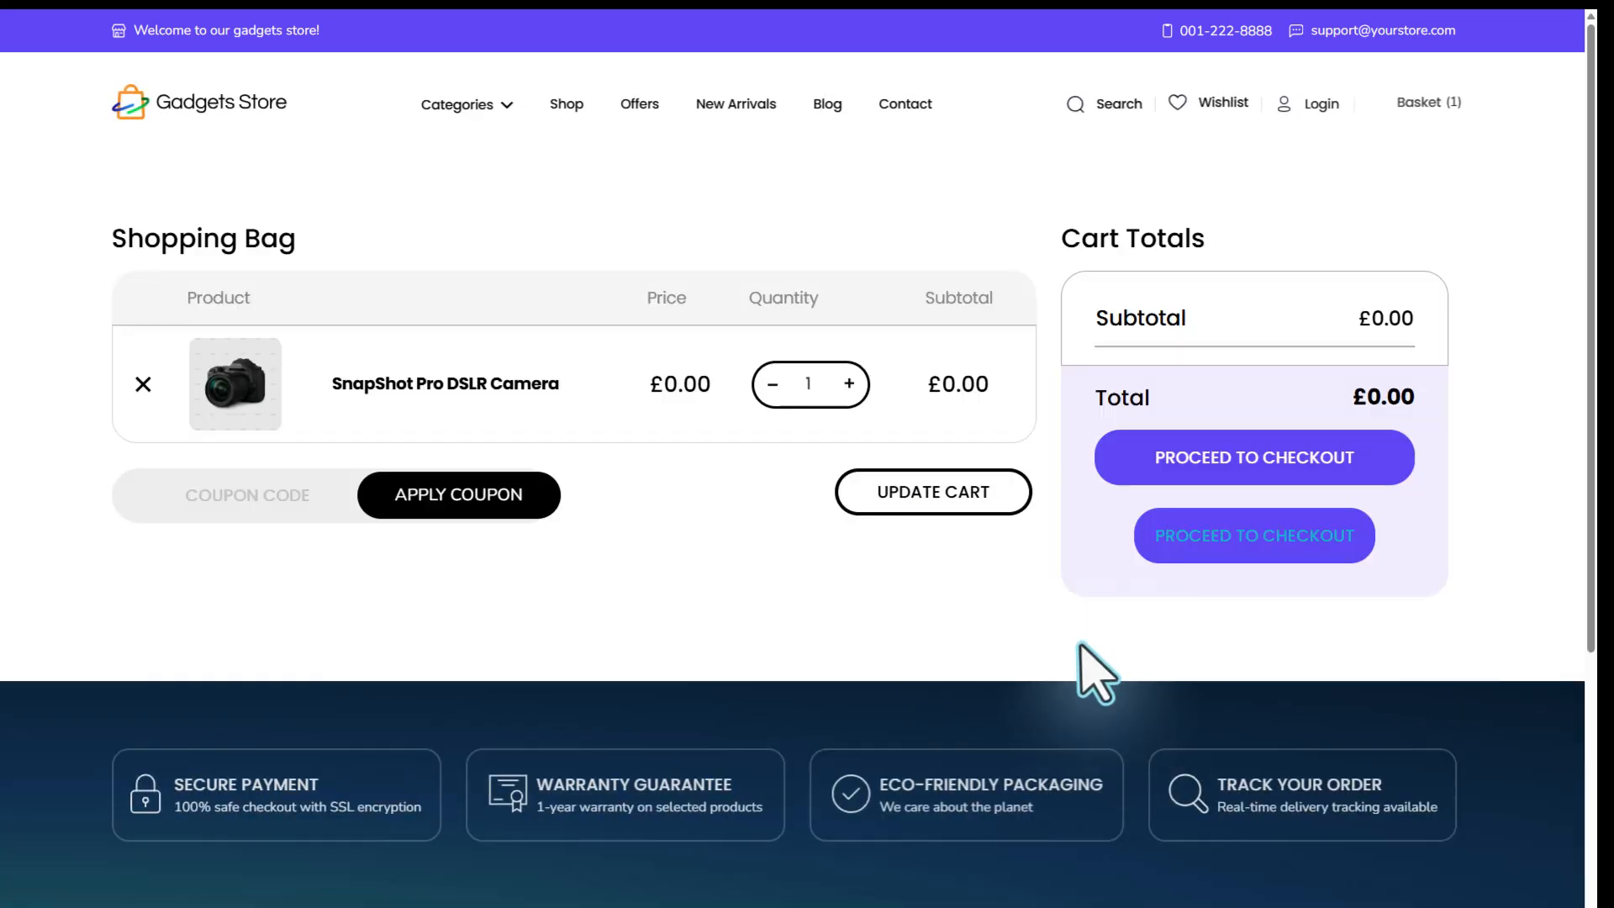
pyautogui.click(1223, 538)
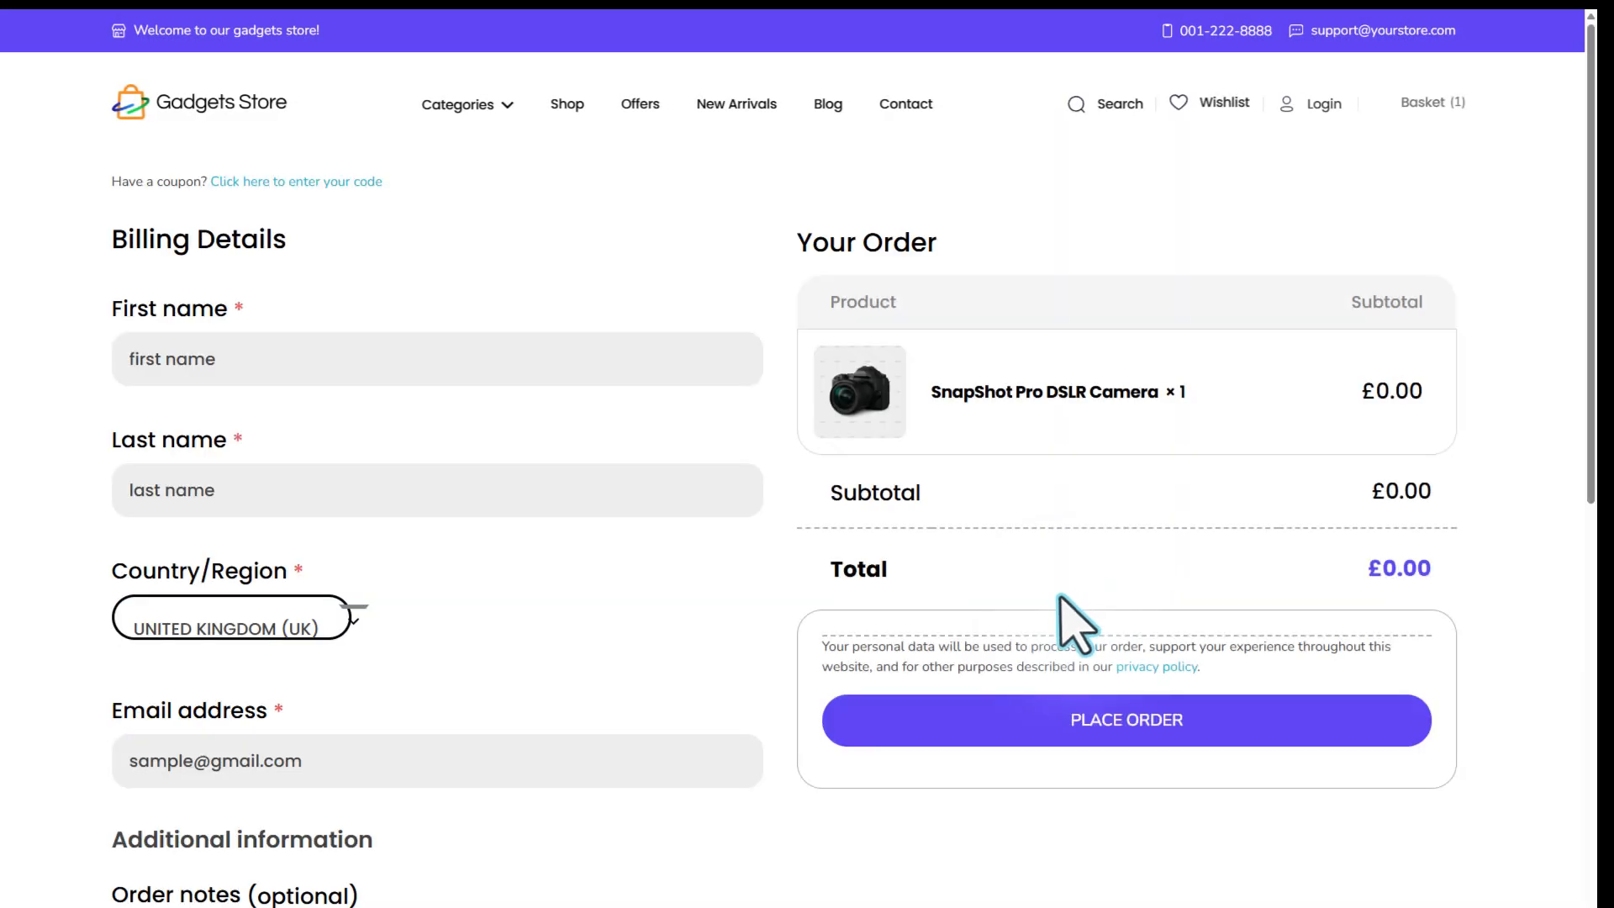
pyautogui.click(1065, 723)
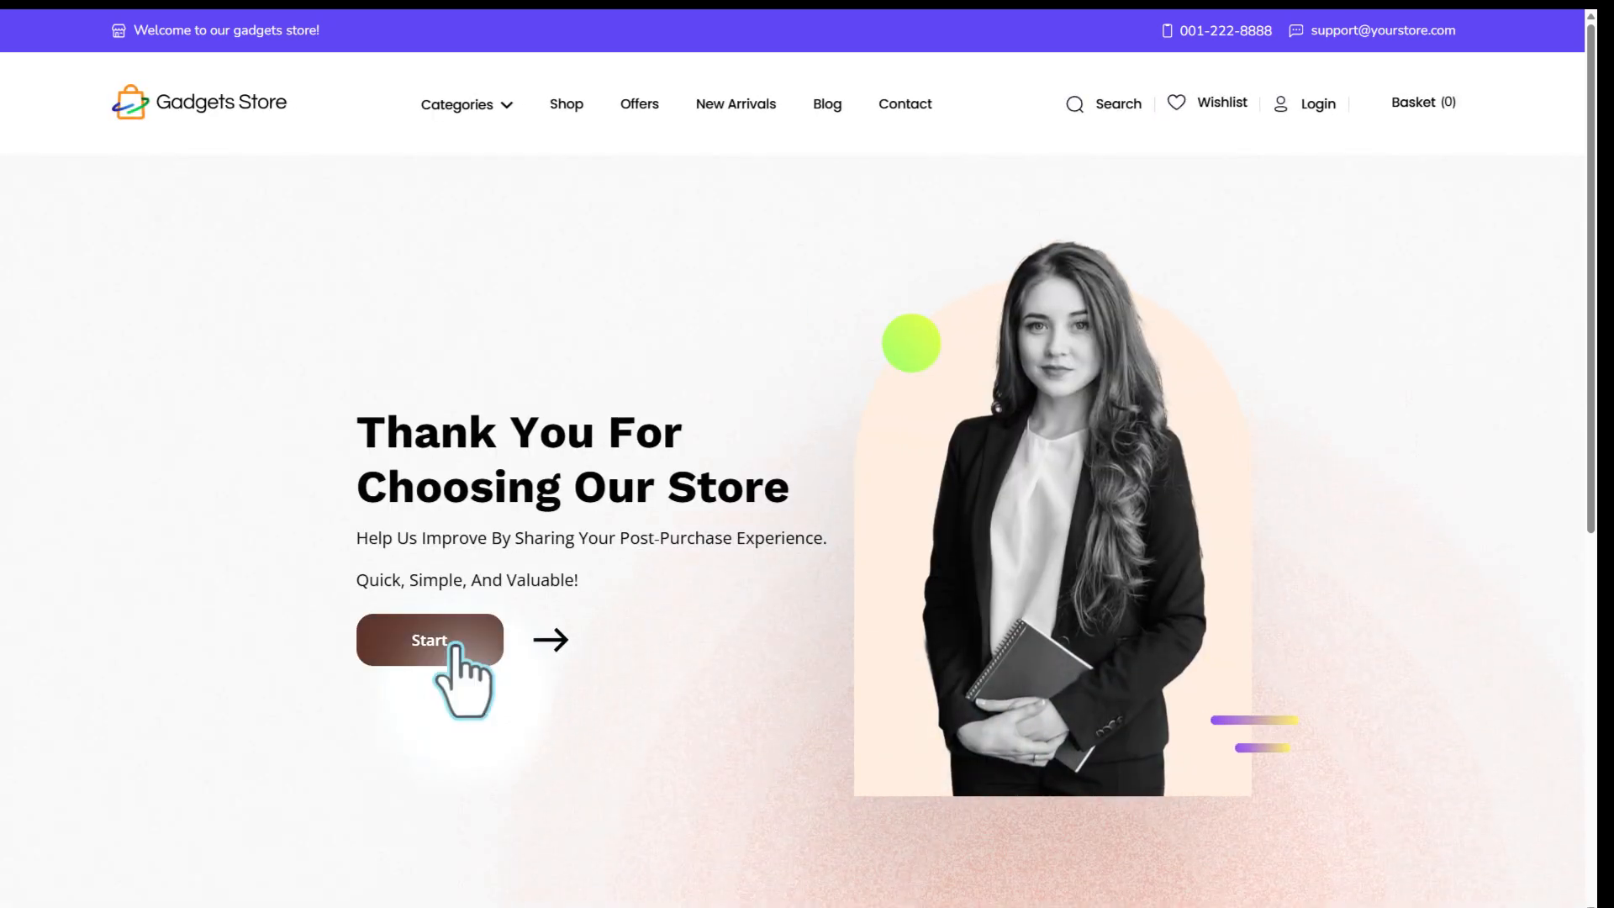
# Complete the survey with rating 4, Yes and the Audio, Gaming and SmartHome categories, and submit it.
pyautogui.click(455, 645)
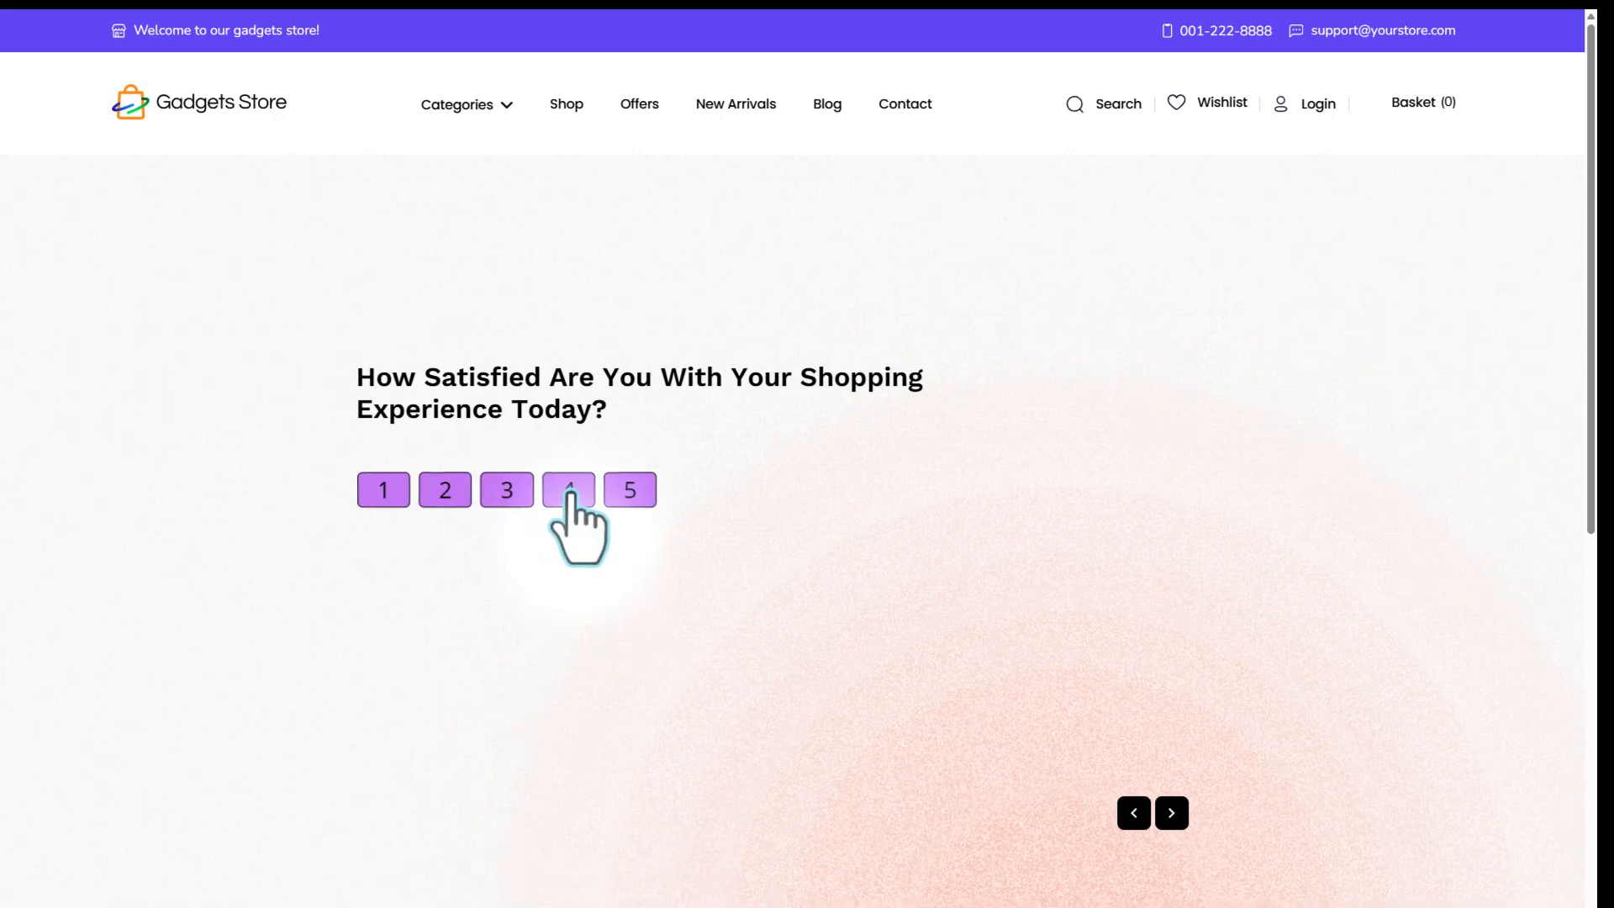
pyautogui.click(571, 496)
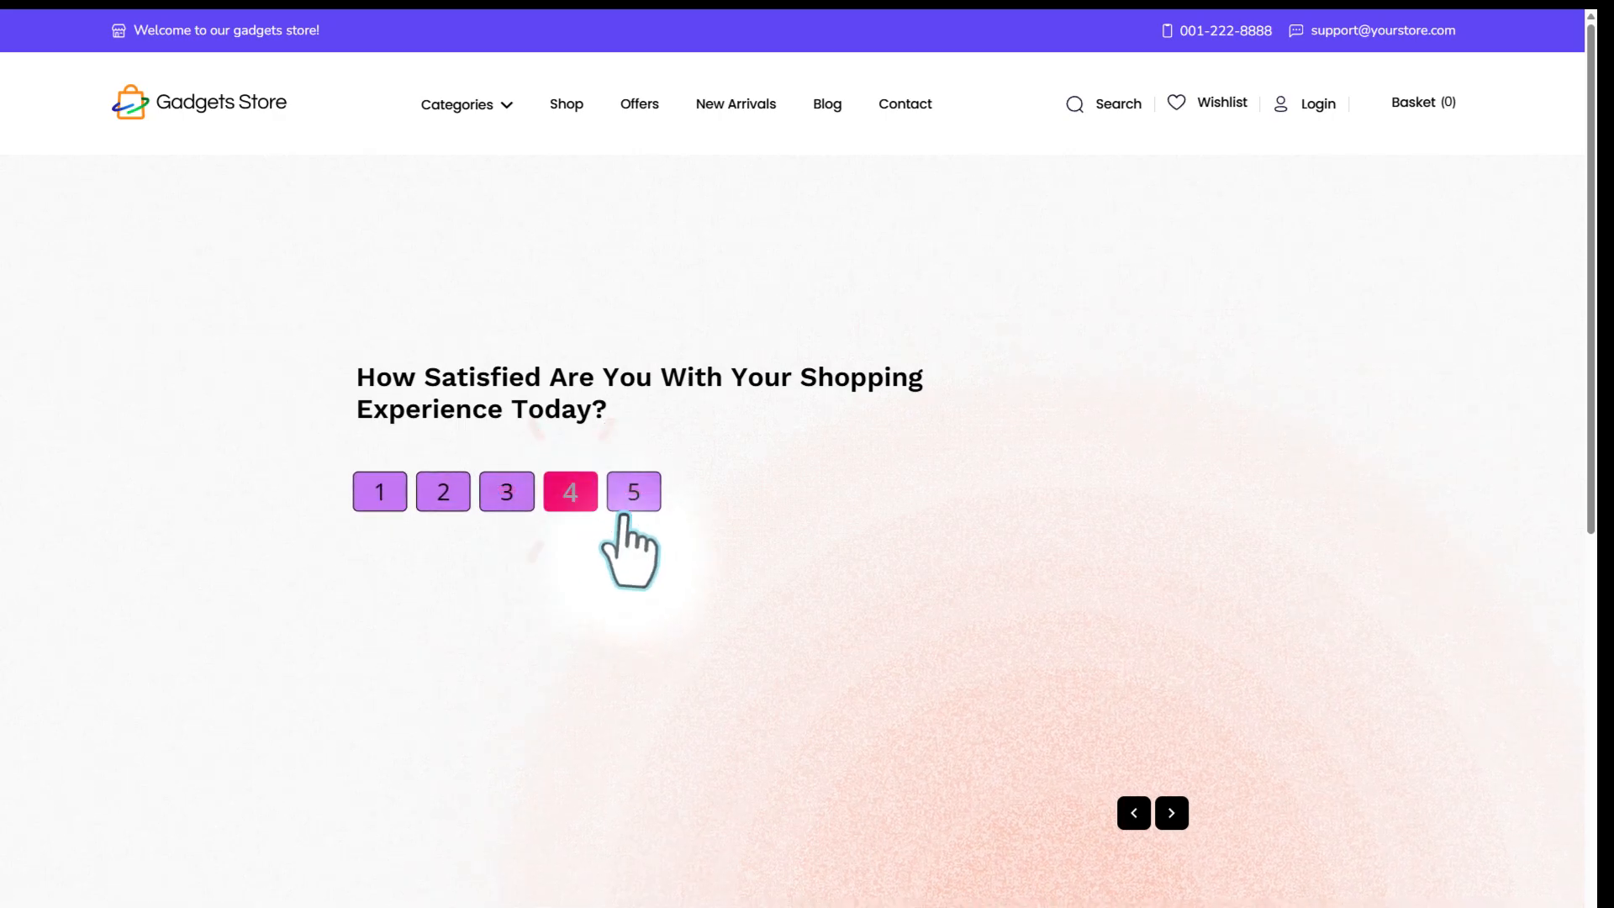
pyautogui.click(1171, 812)
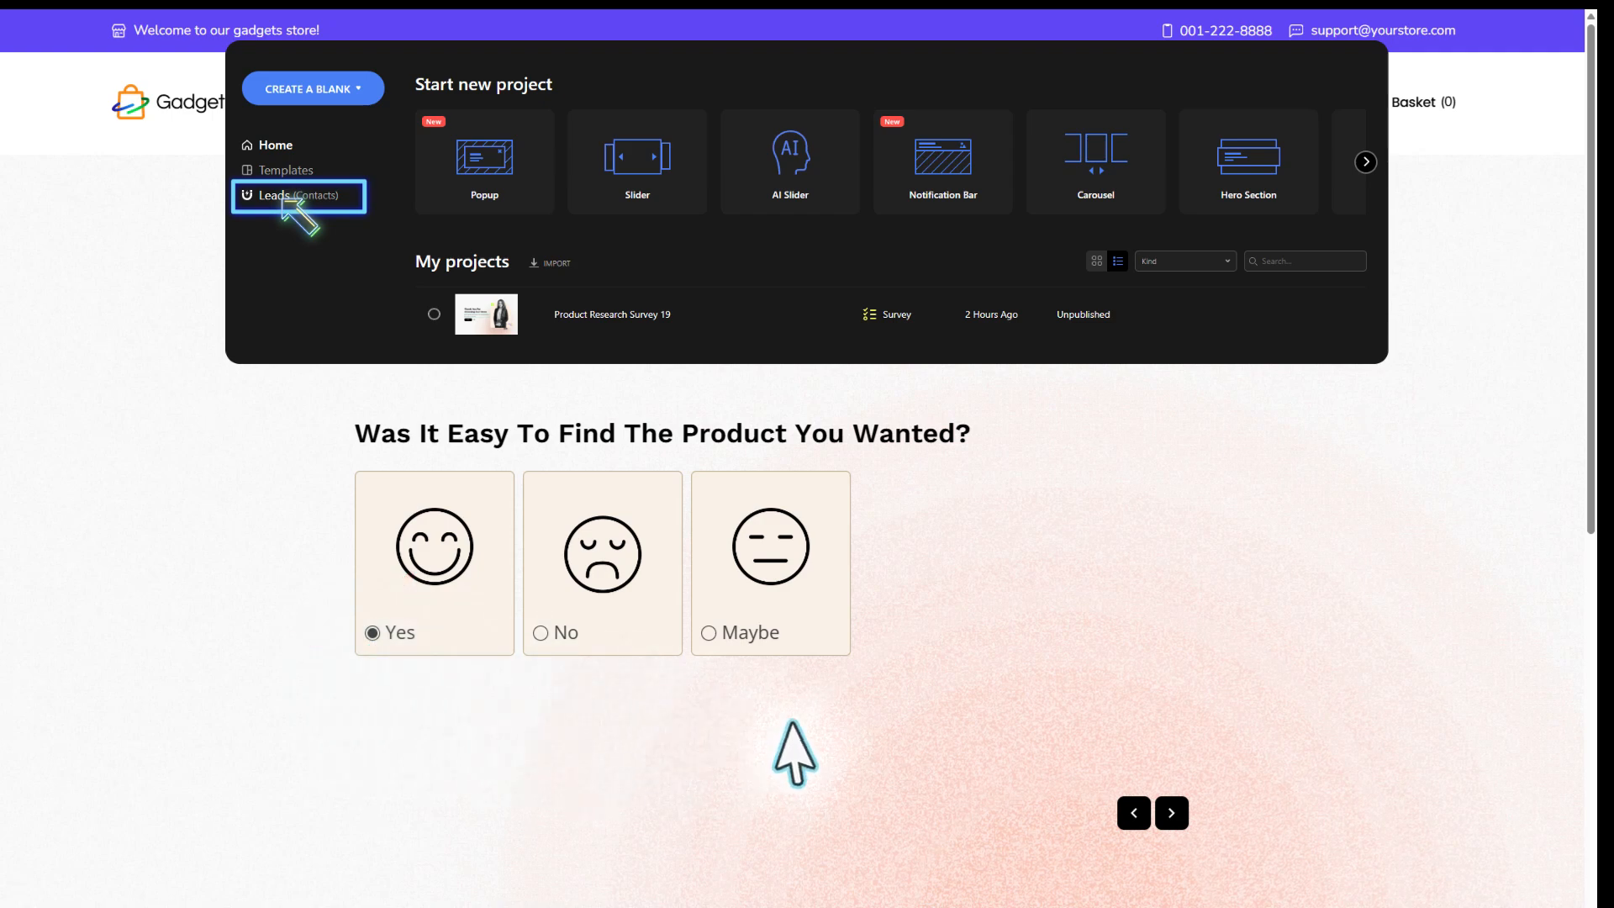
pyautogui.click(1171, 812)
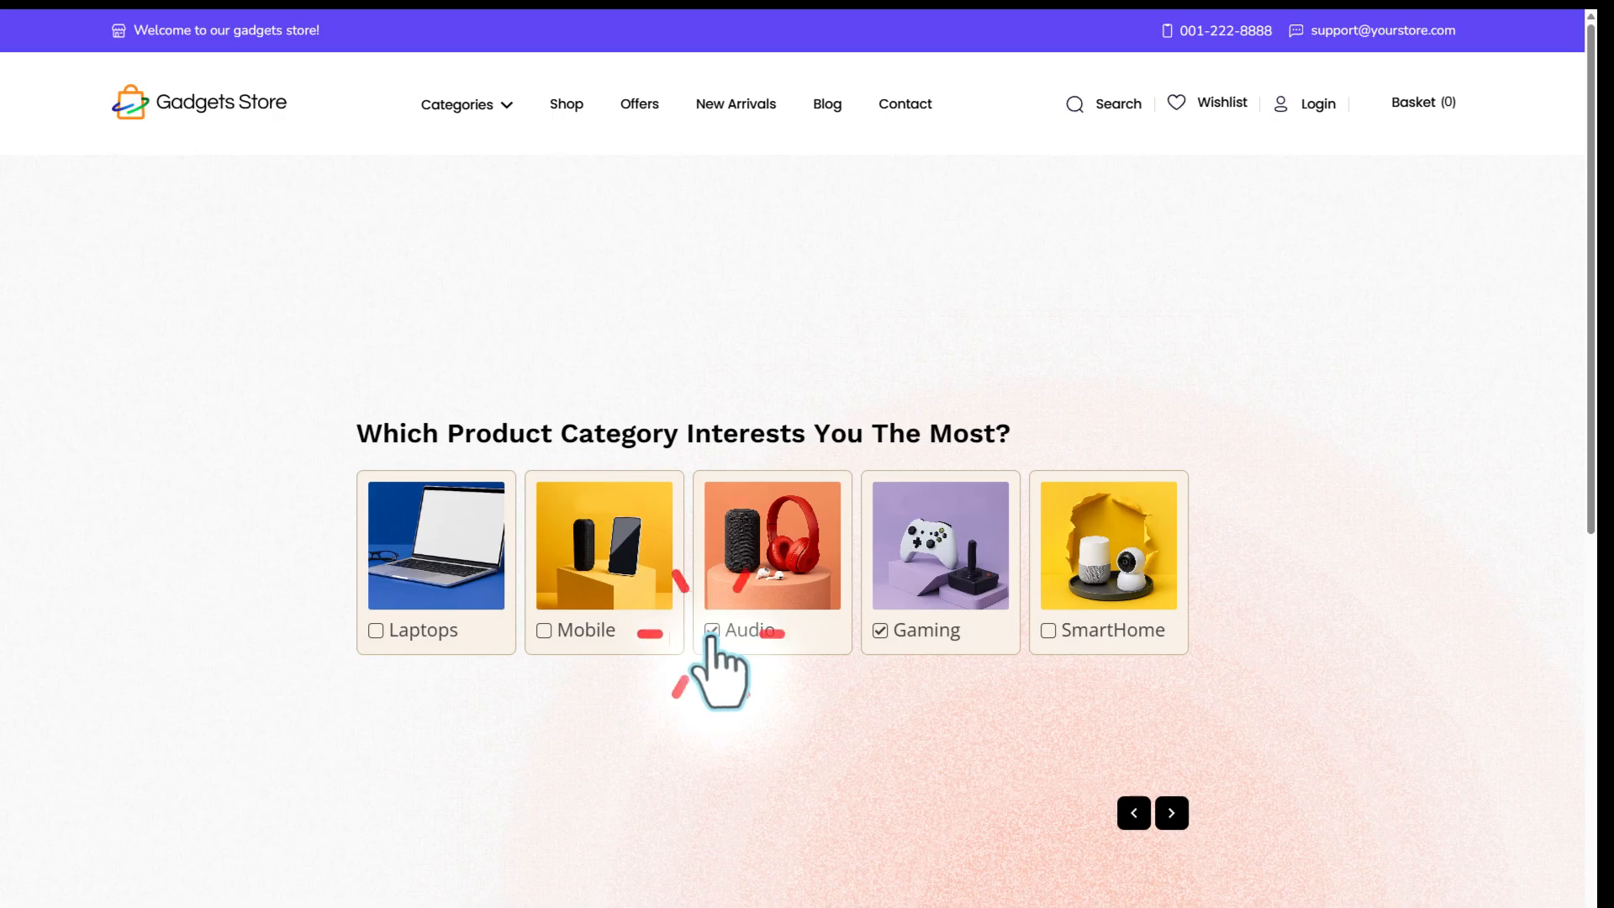
pyautogui.click(1048, 631)
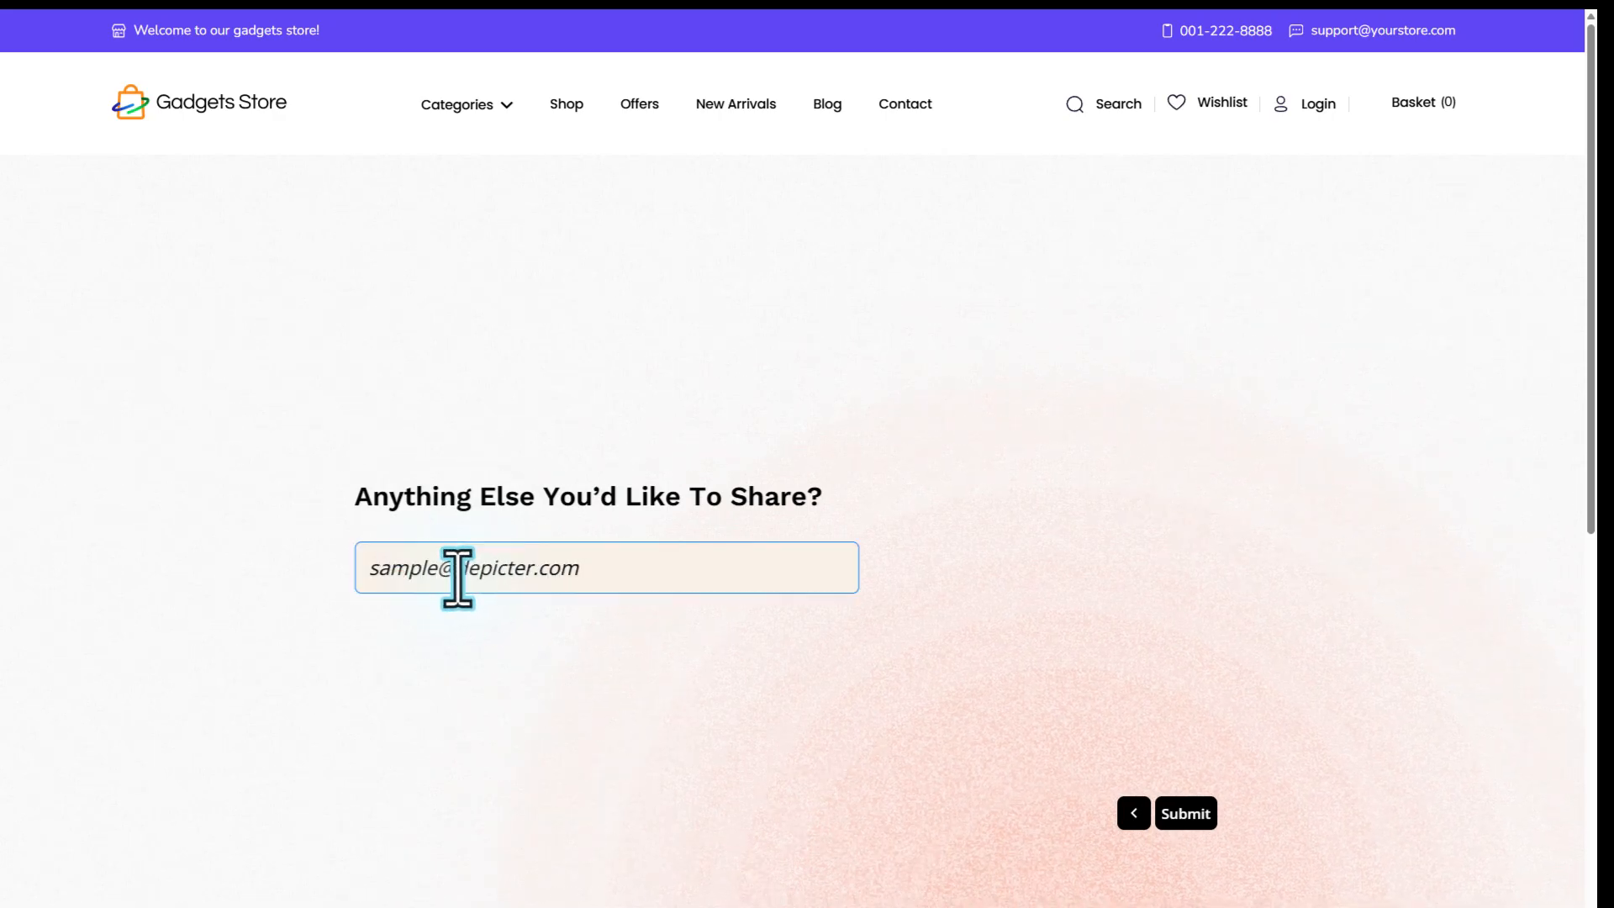
pyautogui.click(1185, 814)
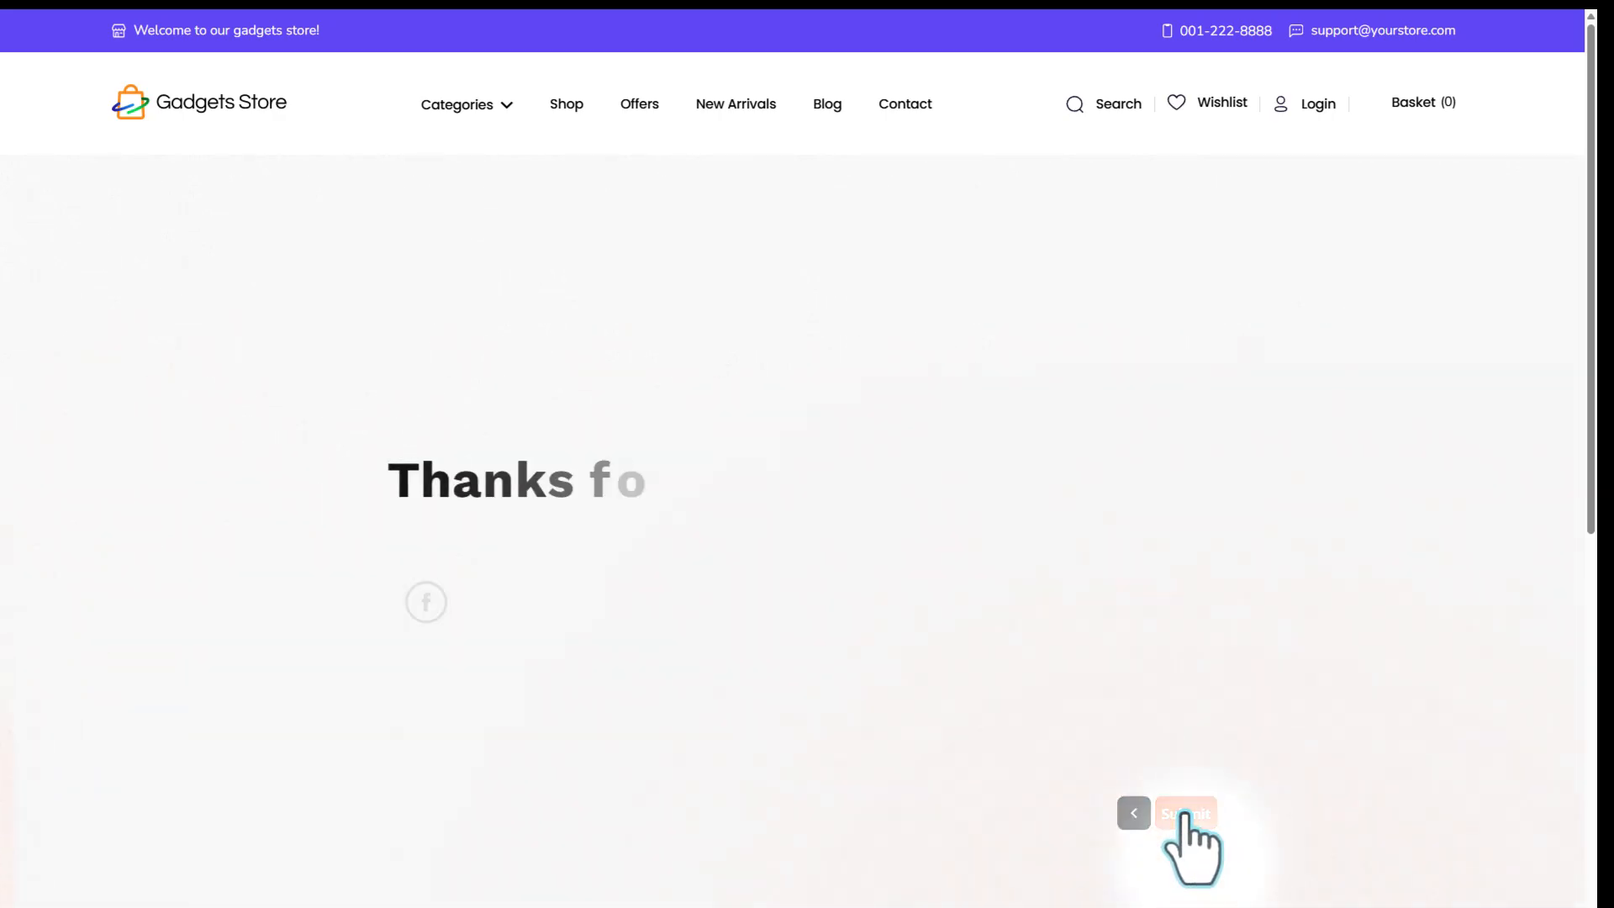